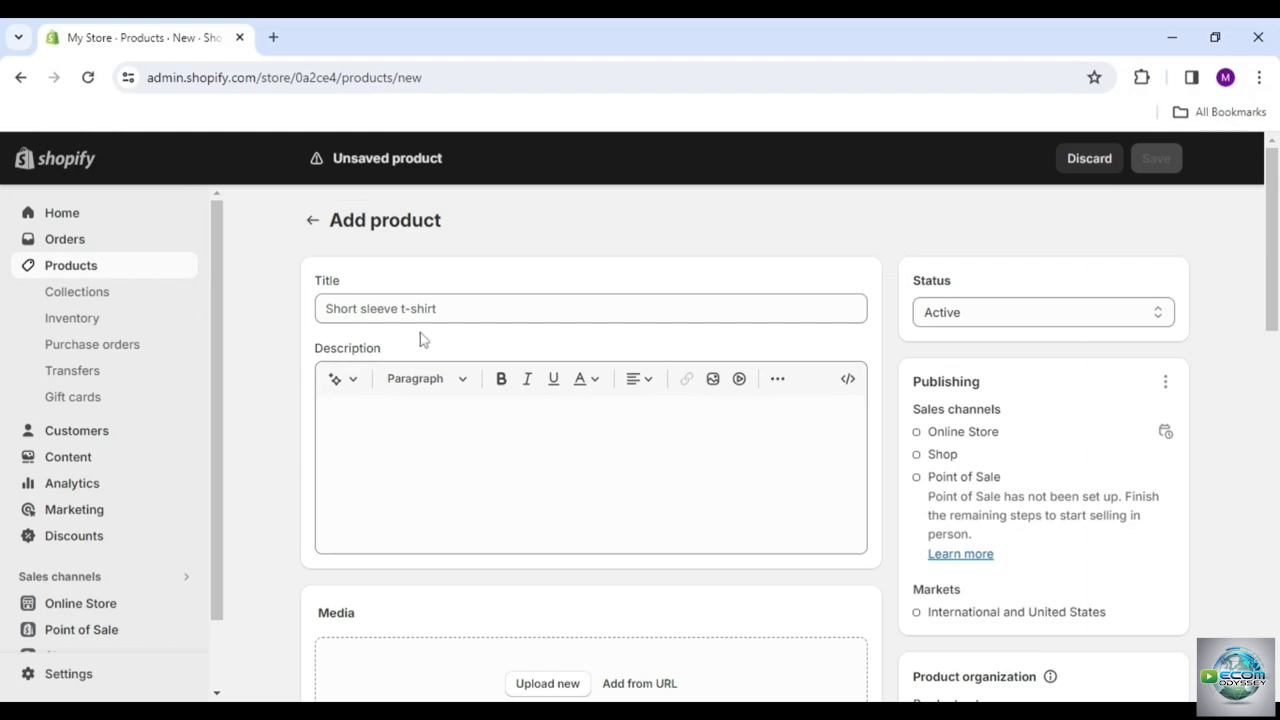
# Title the product Classic Ceramic Mug and enter a description covering the two-tone 11oz mug's features, measurements and care instructions.
pyautogui.click(326, 308)
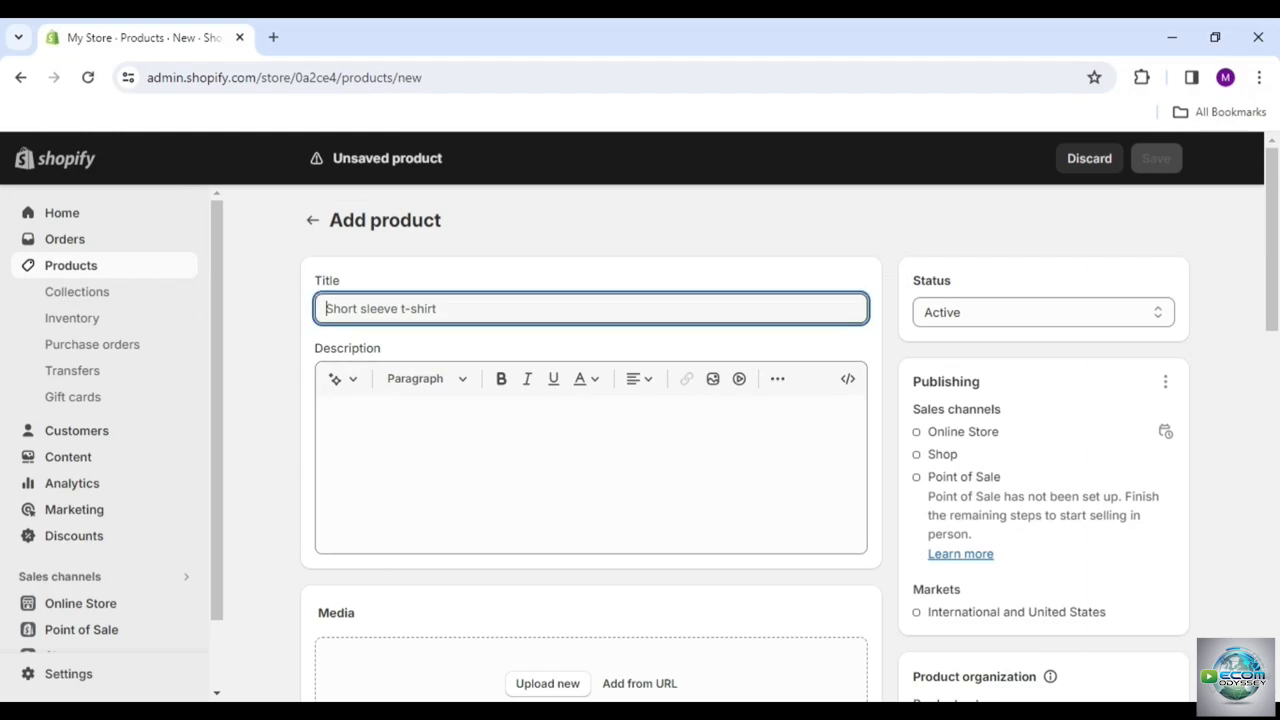
pyautogui.write('Classic')
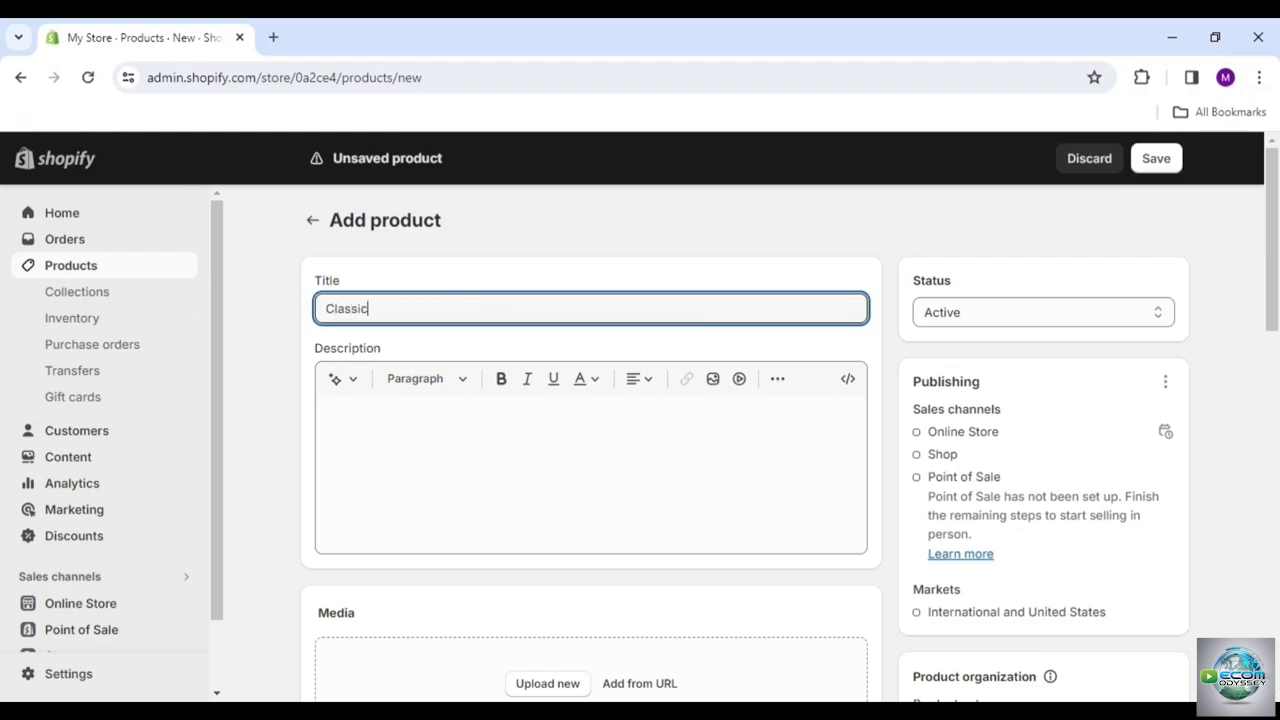
pyautogui.write(' Ceramic Mug')
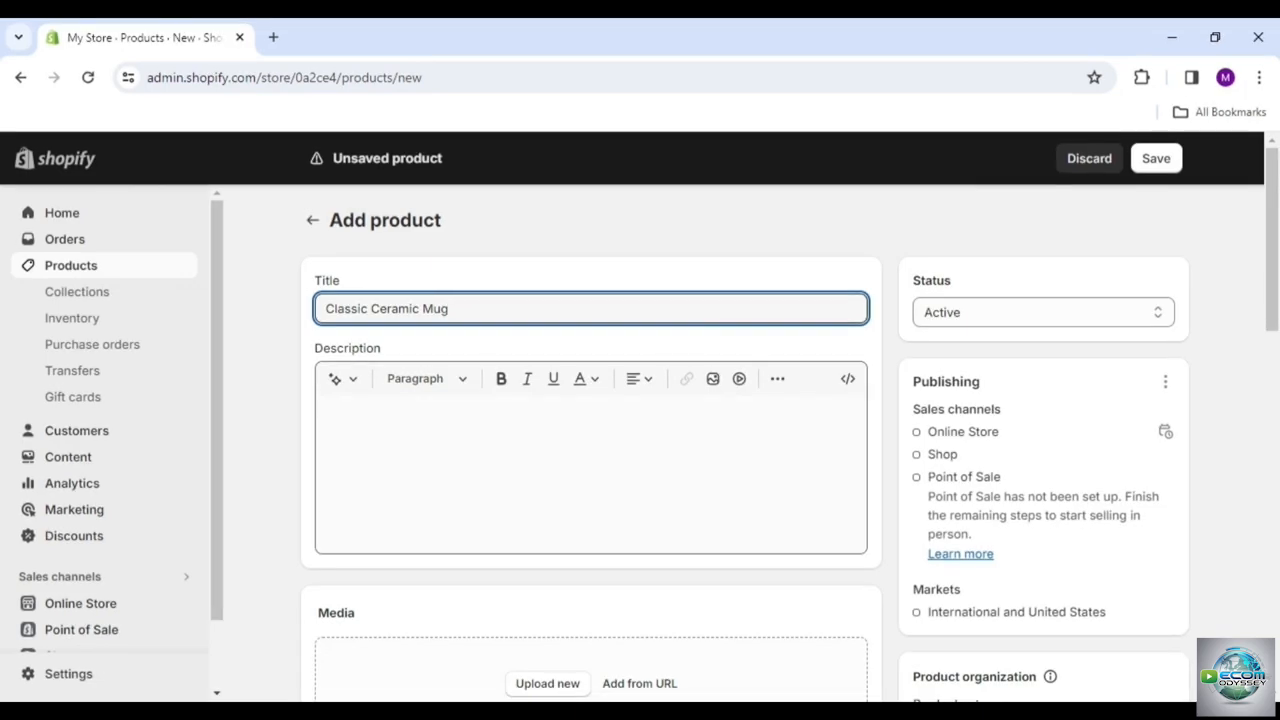
pyautogui.click(340, 415)
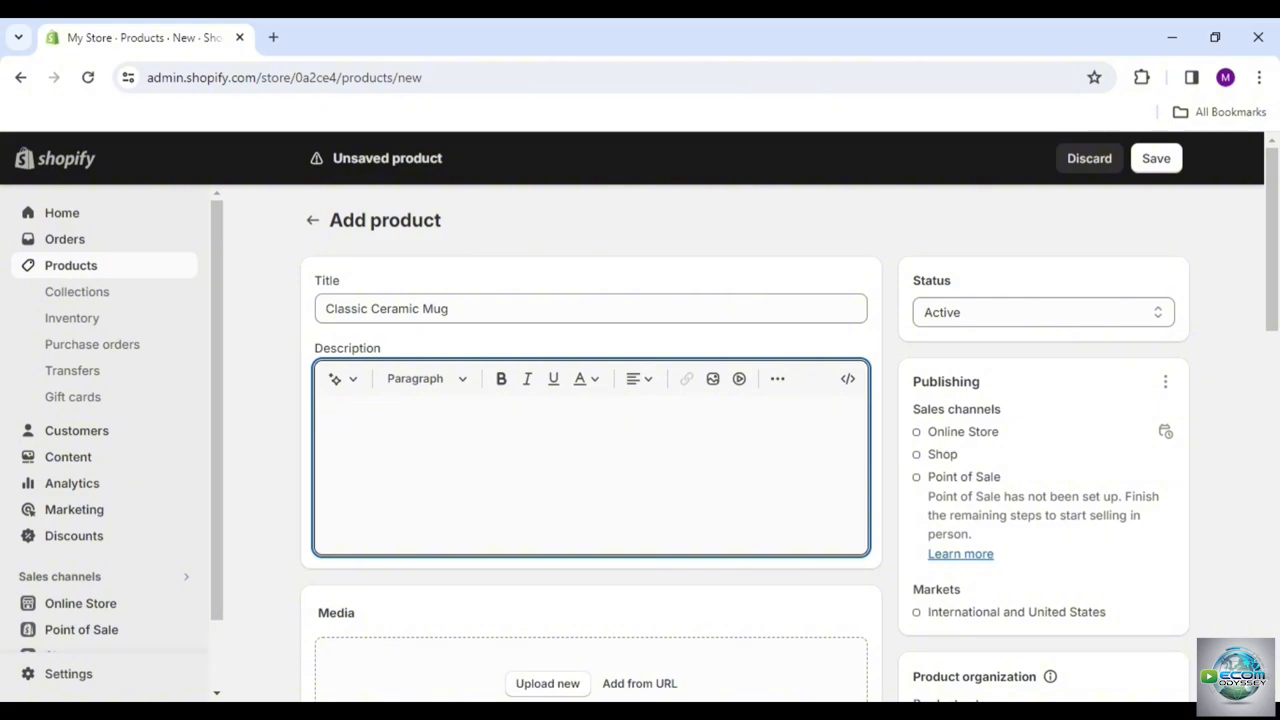
pyautogui.write('Add some color to your routine with this two-tone, custom accent coffee mug. This 11oz mug features an accented C-Handle that is comfortable to use, as well as an accented interior to add more contrast and character. .: White ceramic with colored interior and handle .: C-handle .: Eye-catching color contrast .: Lead and BPA-free  Measurements : - 11oz - Height 3.78 in - Diameter 3.23 in  Care instructions : Clean in dishwasher or wash by hand with warm water and dish soap')
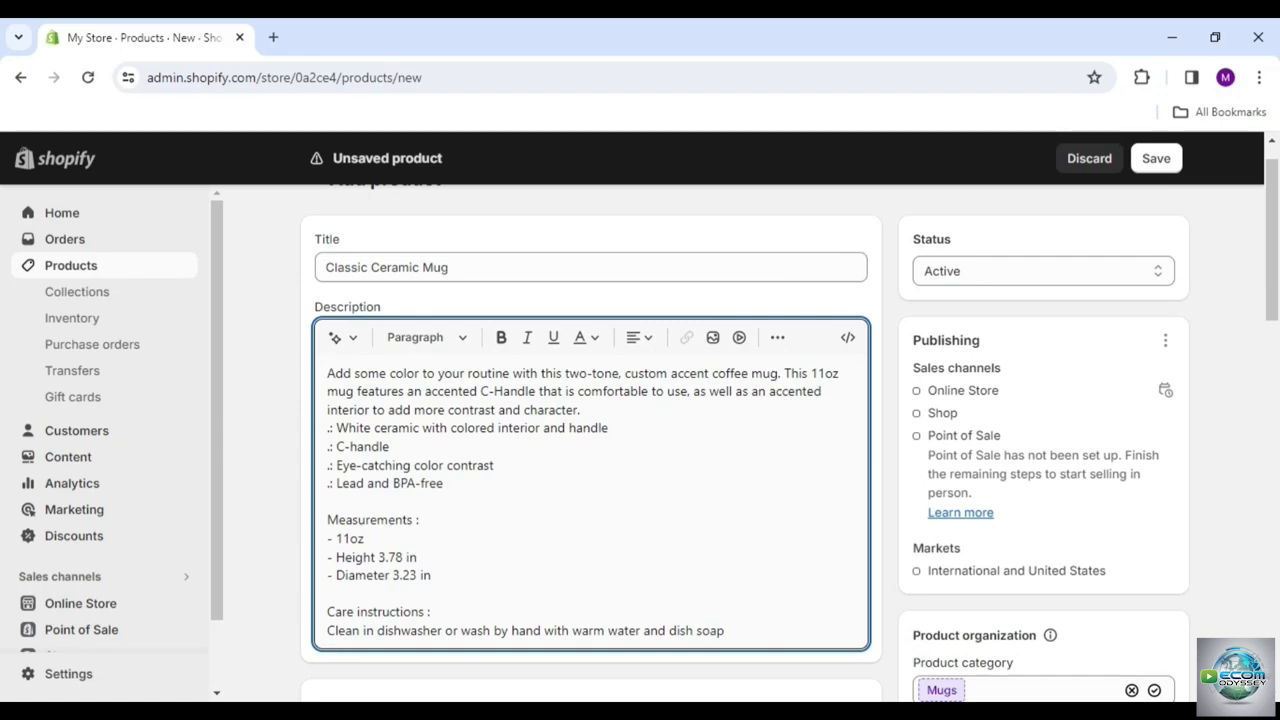
# Upload four photos of the pink MAMA mug to the product media and make the photo with the spoon the main image.
pyautogui.scroll(-3, 640, 430)
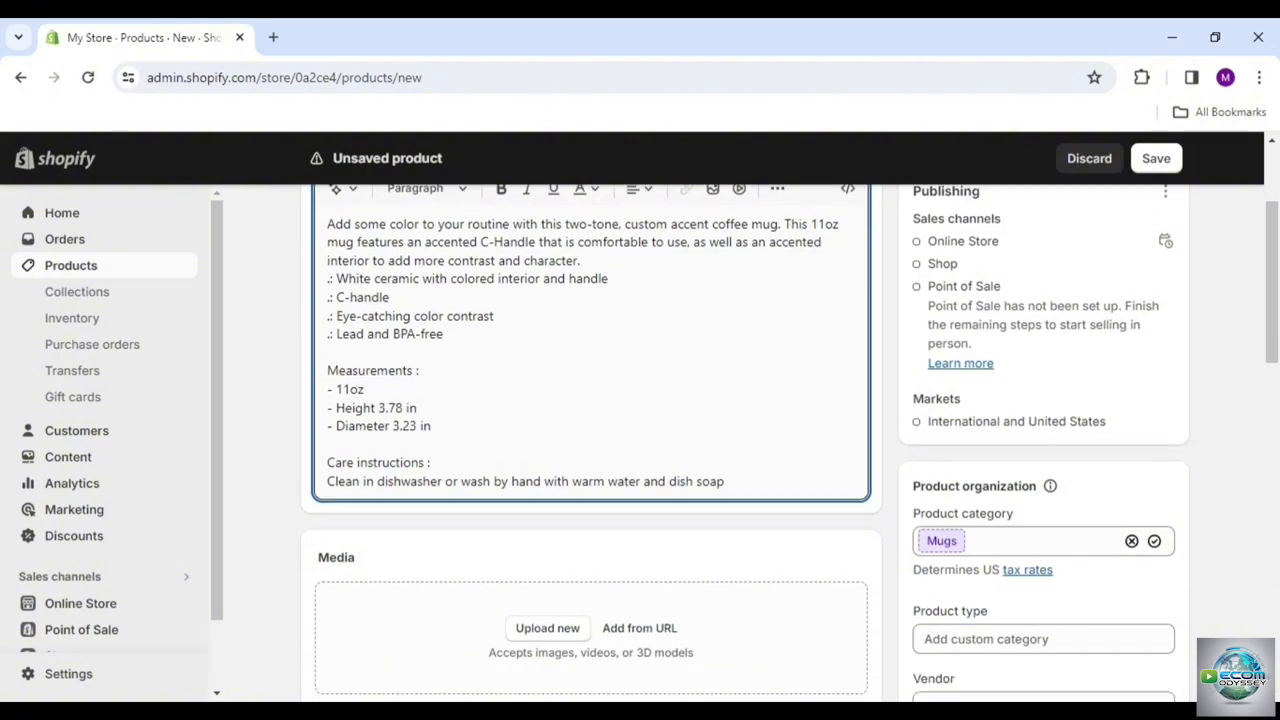
pyautogui.scroll(-3, 640, 440)
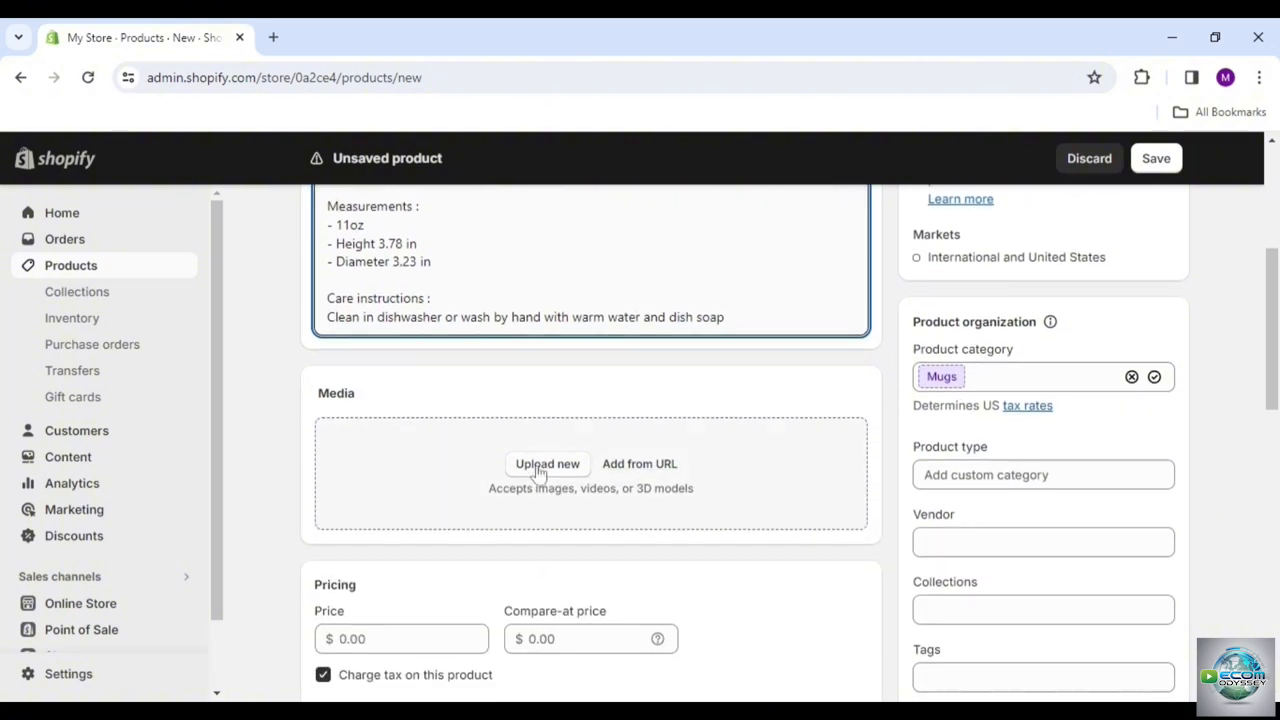
pyautogui.click(538, 472)
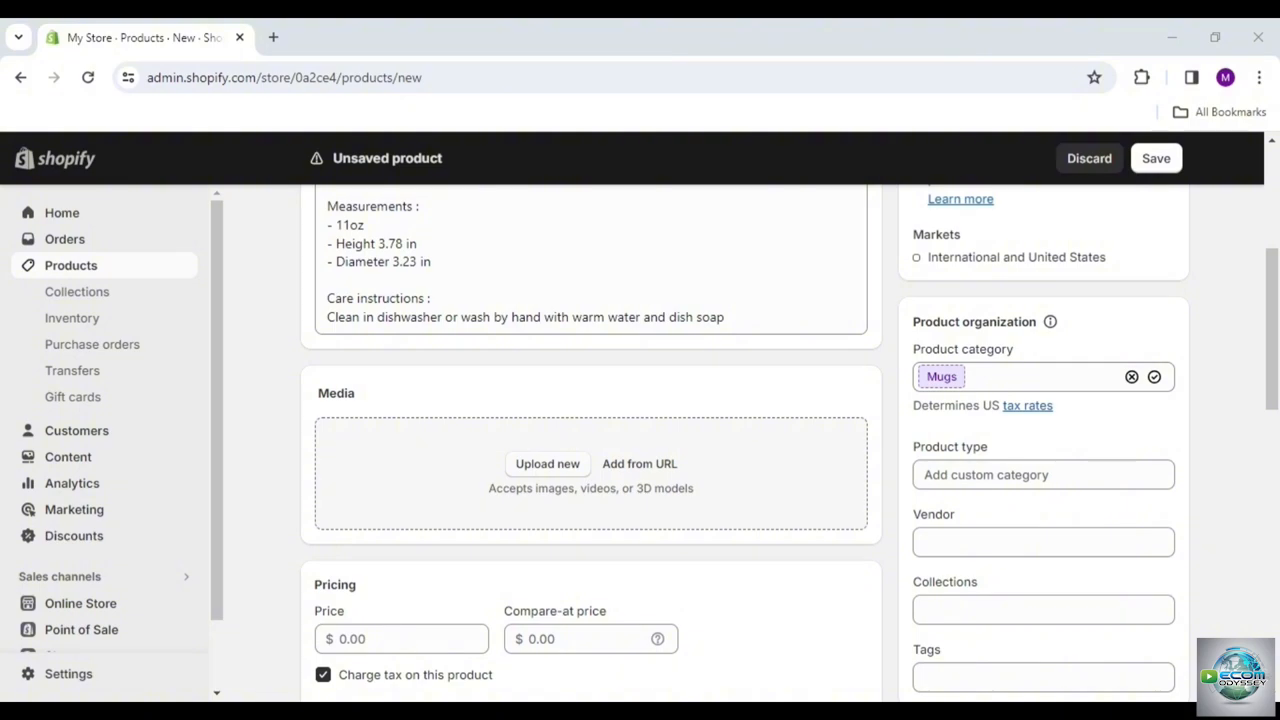
pyautogui.press('Return')
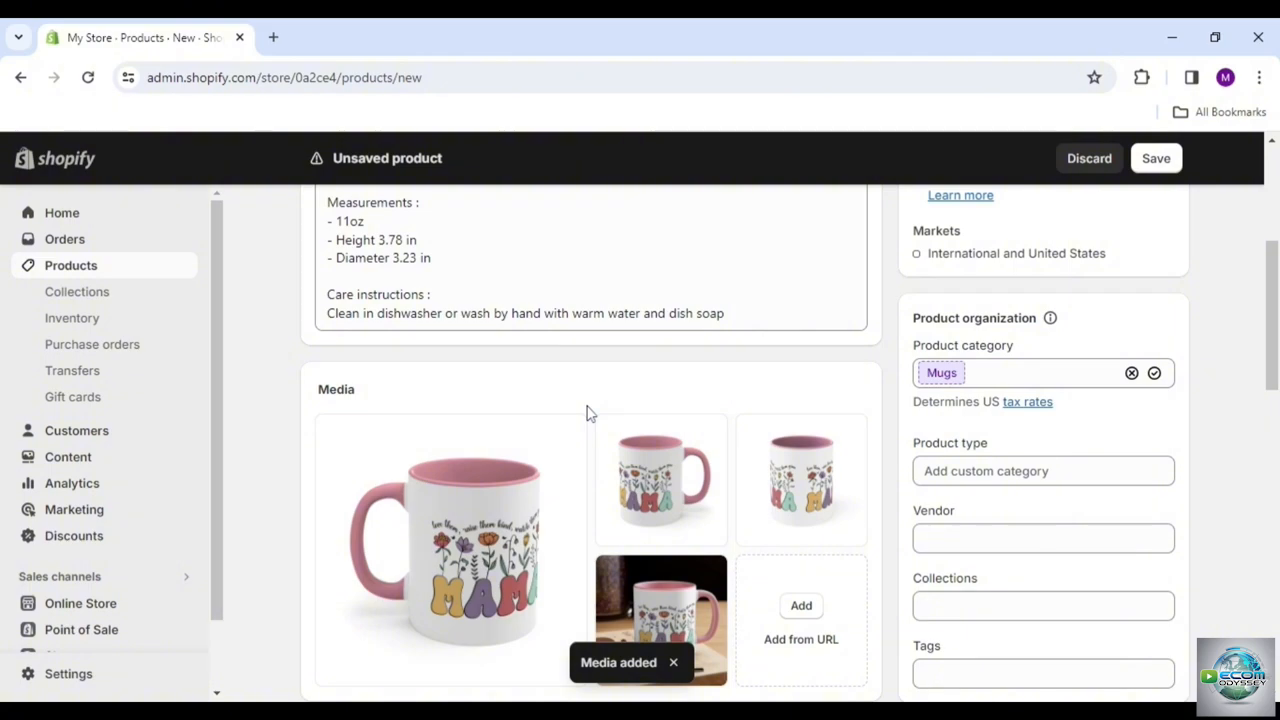
pyautogui.scroll(-2, 588, 413)
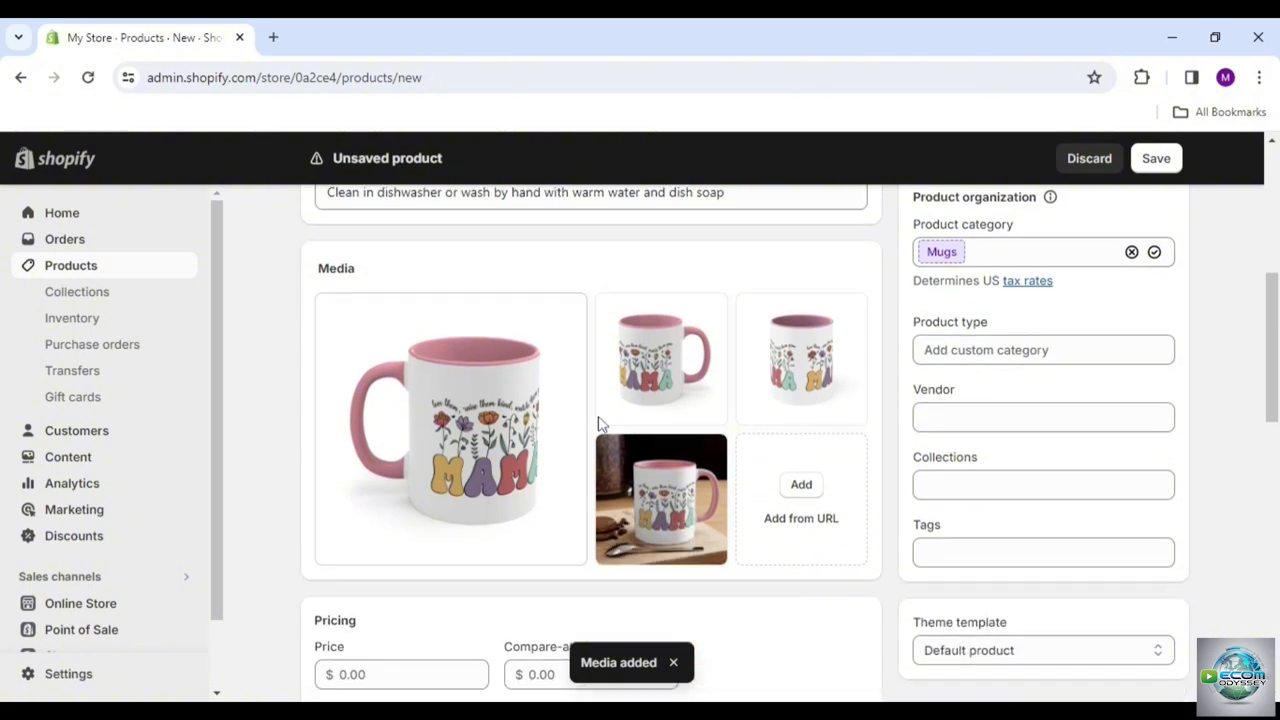
pyautogui.moveTo(673, 510); pyautogui.dragTo(459, 401)
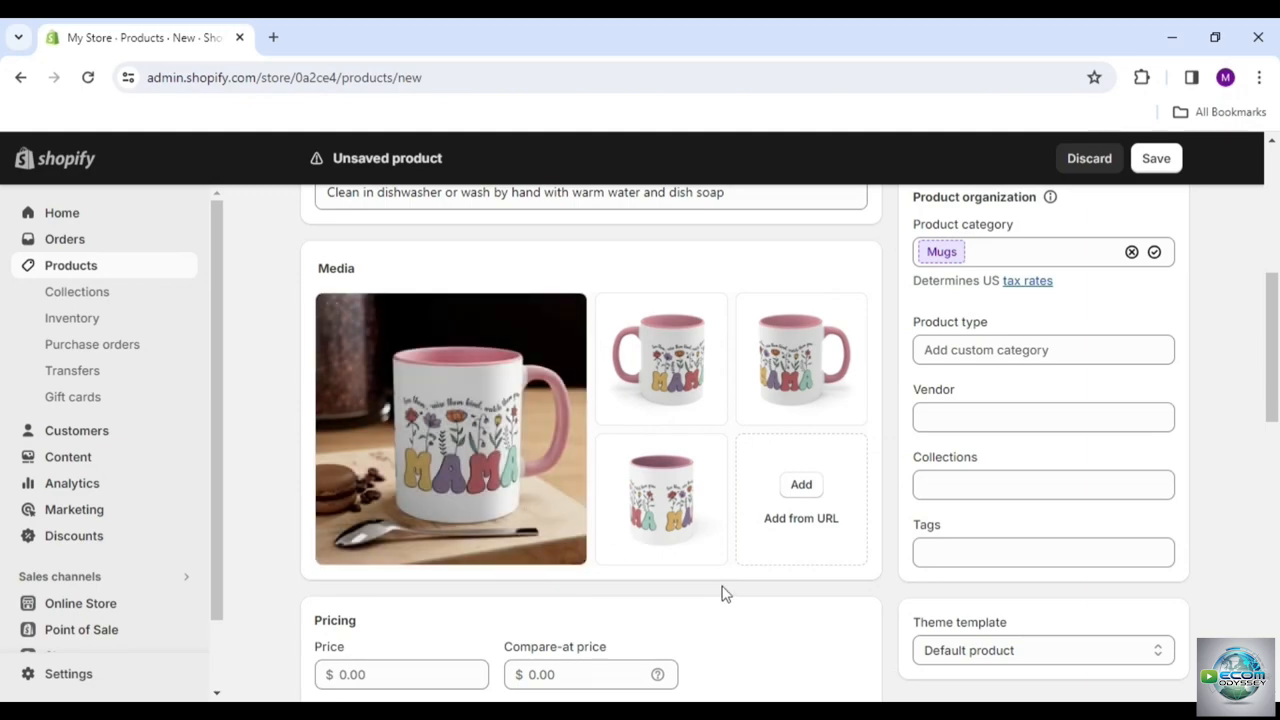
# Set the product's price to $10.00.
pyautogui.scroll(-3, 725, 593)
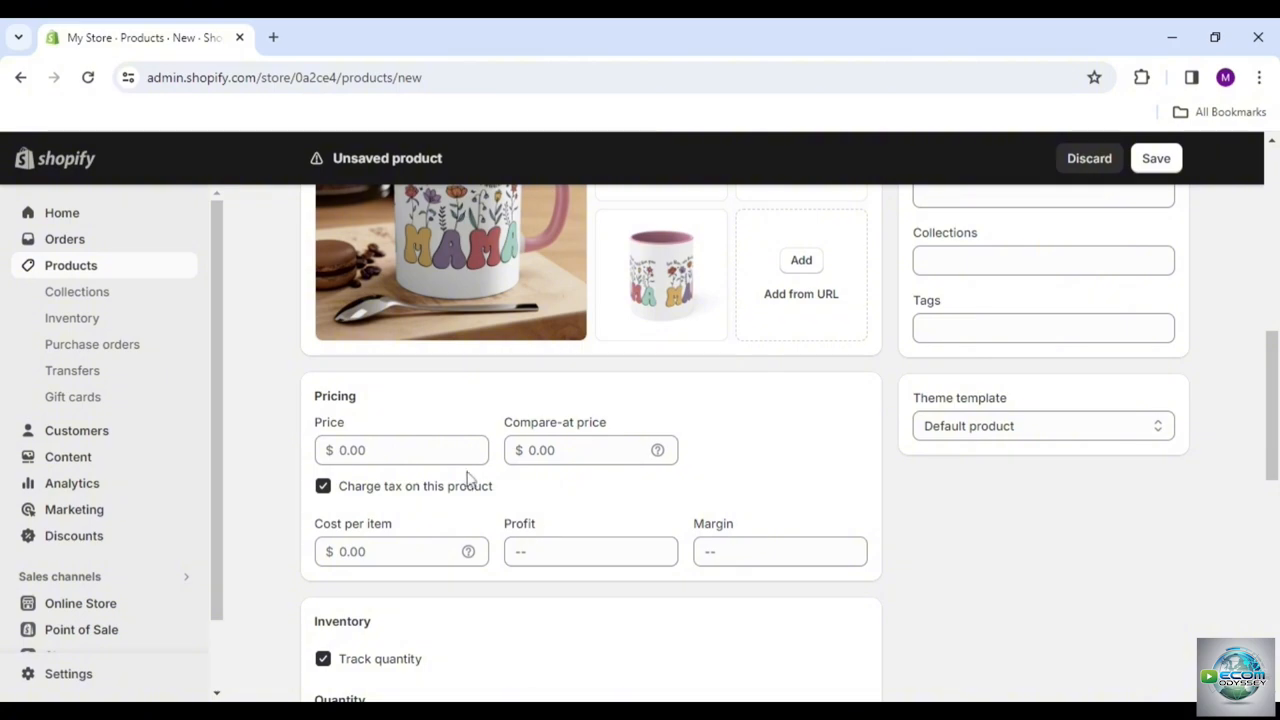
pyautogui.click(400, 450)
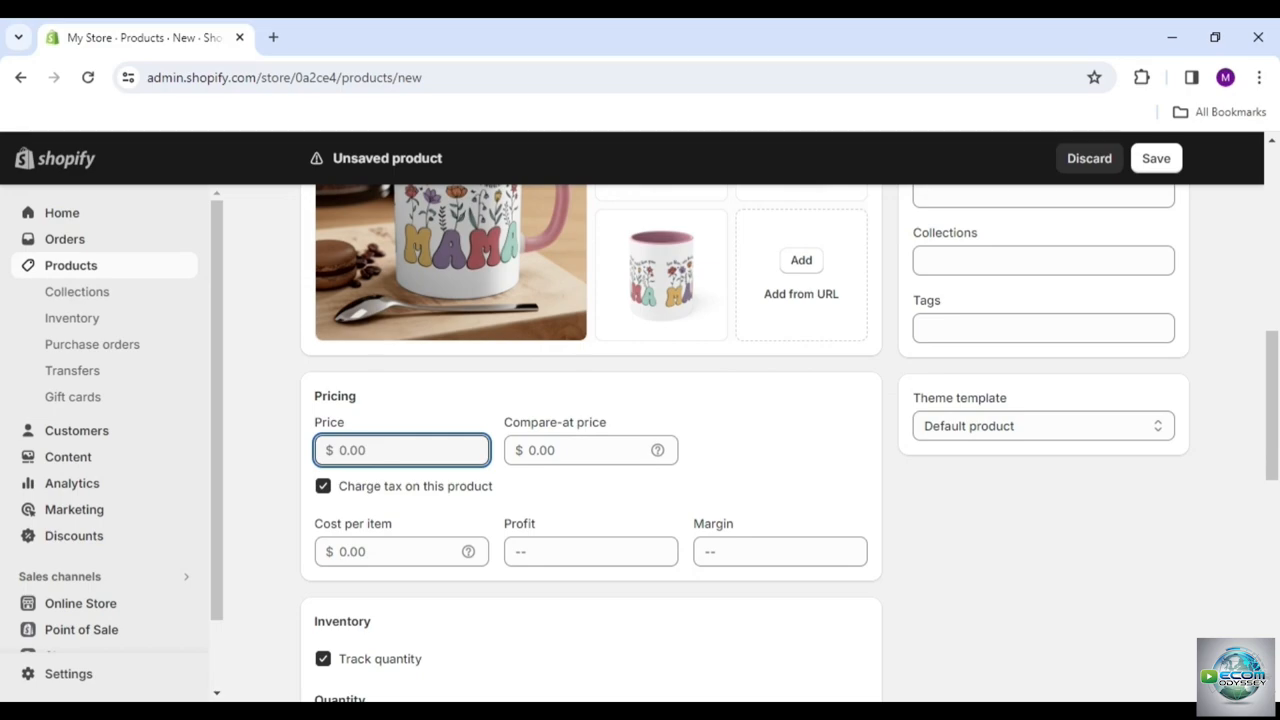
pyautogui.write('10')
pyautogui.click(737, 410)
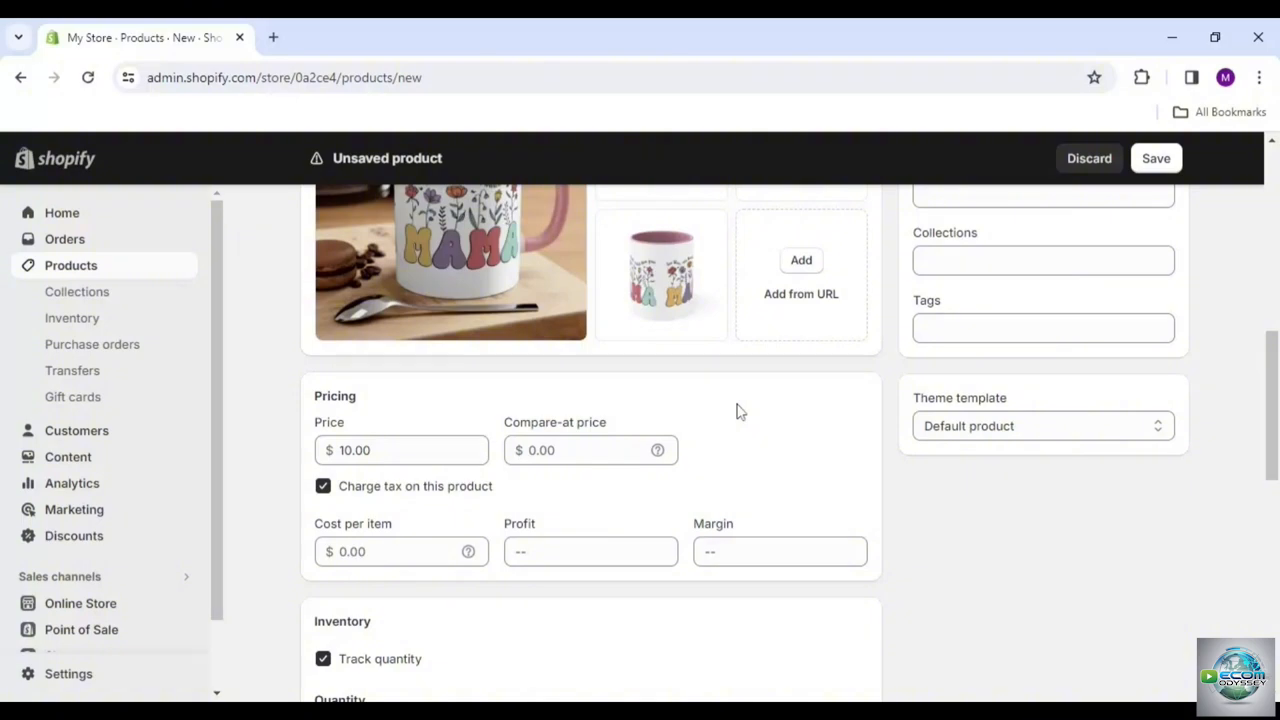
# Try a compare-at price of $15.00 for the product and clear the value again.
pyautogui.moveTo(657, 450)
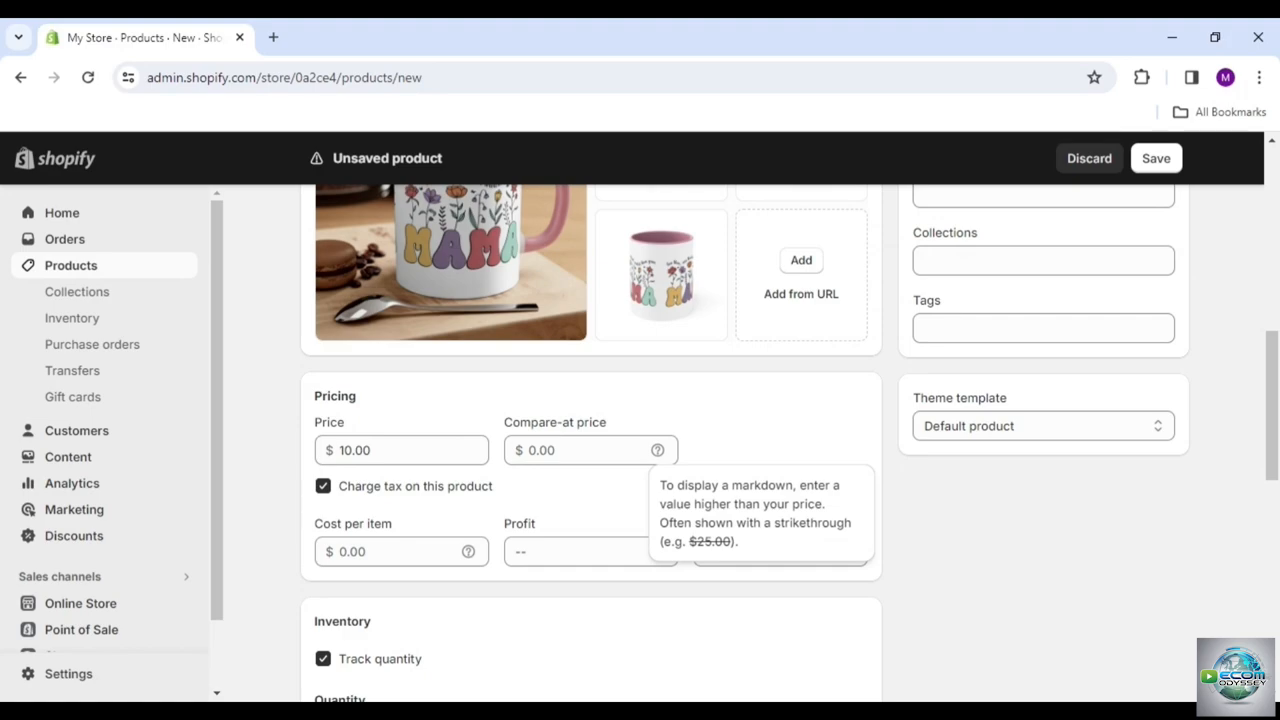
pyautogui.click(560, 450)
pyautogui.write('15')
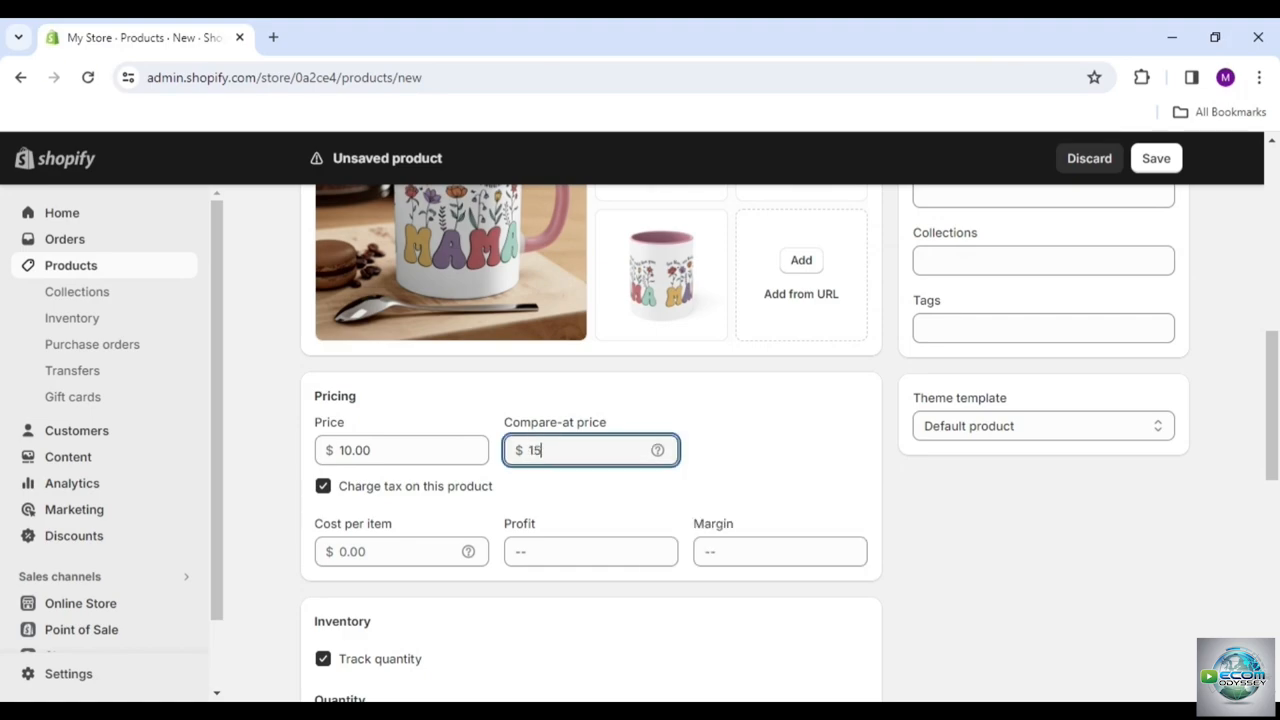
pyautogui.click(720, 463)
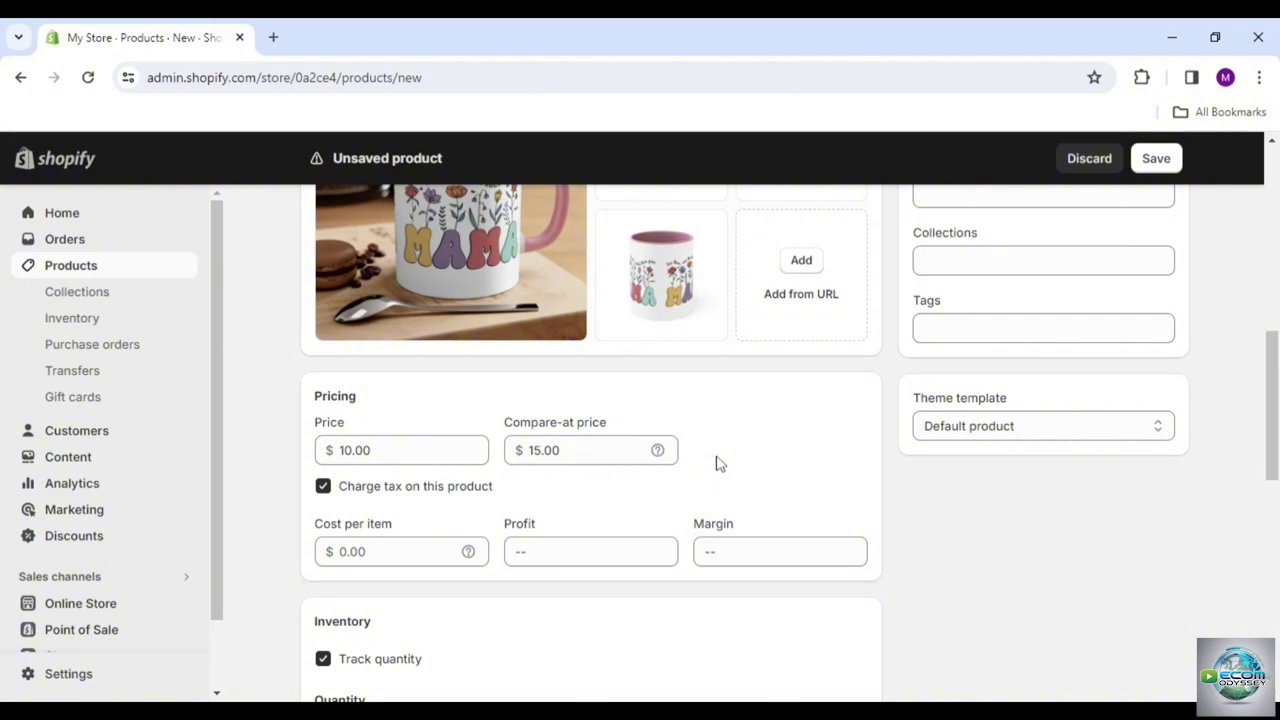
pyautogui.doubleClick(545, 450)
pyautogui.press('BackSpace')
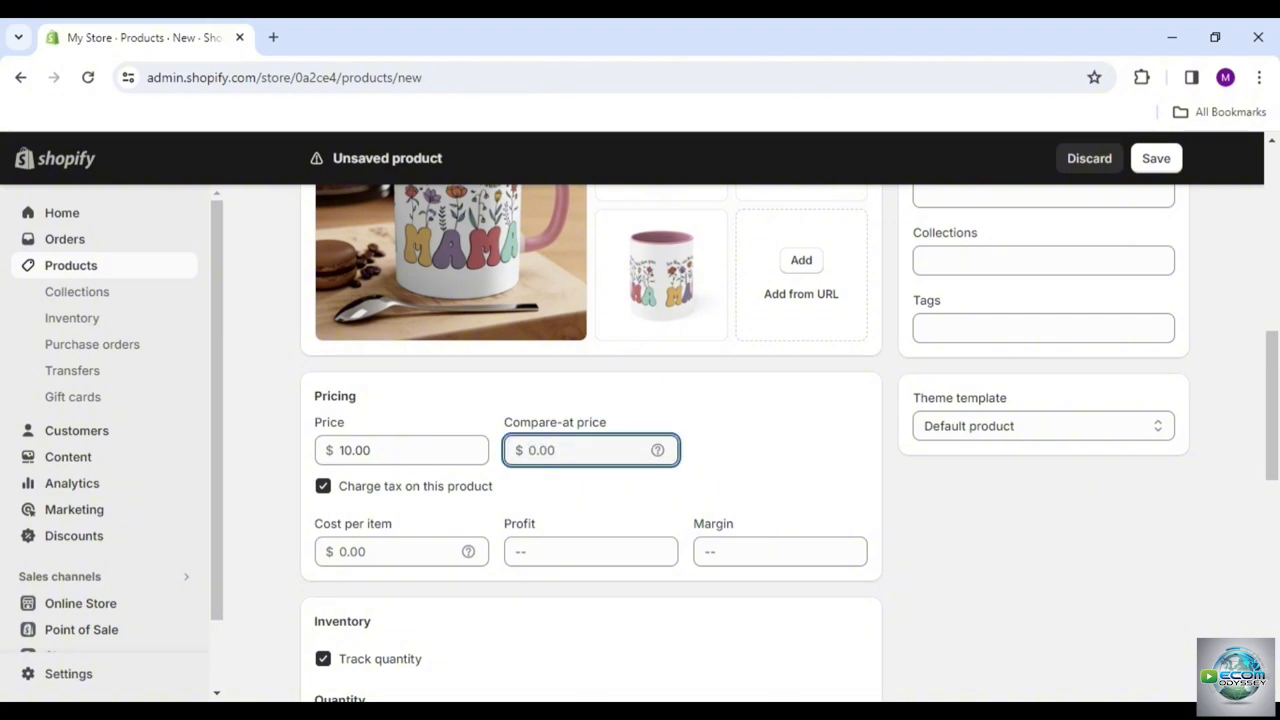
pyautogui.click(742, 477)
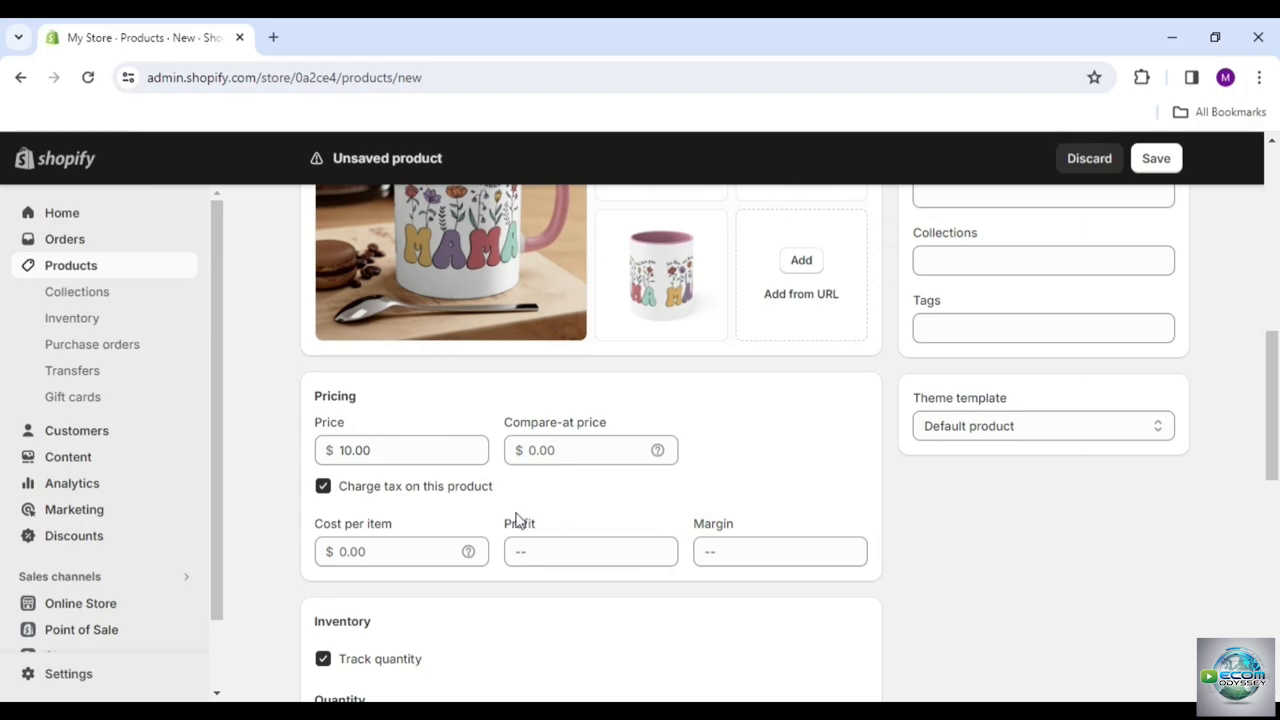
# Try a cost per item of $8.00 for the profit and margin calculation, and clear the value again.
pyautogui.click(395, 551)
pyautogui.write('8')
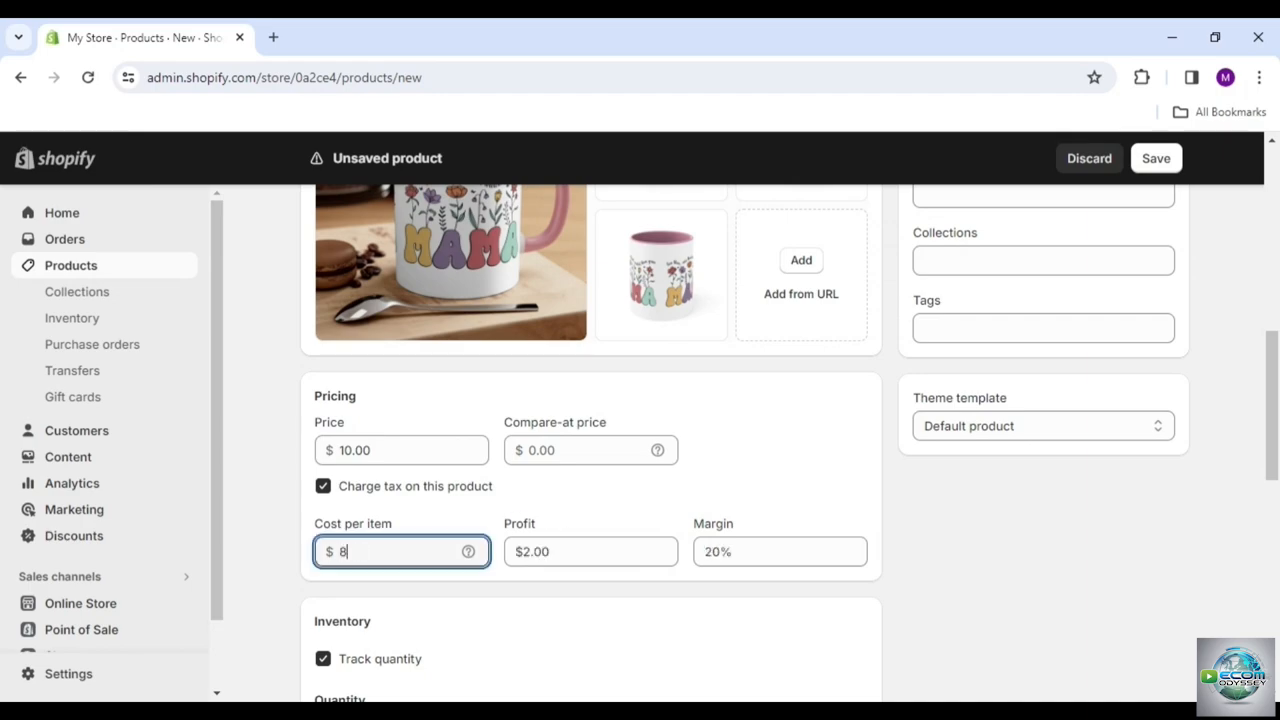
pyautogui.click(626, 523)
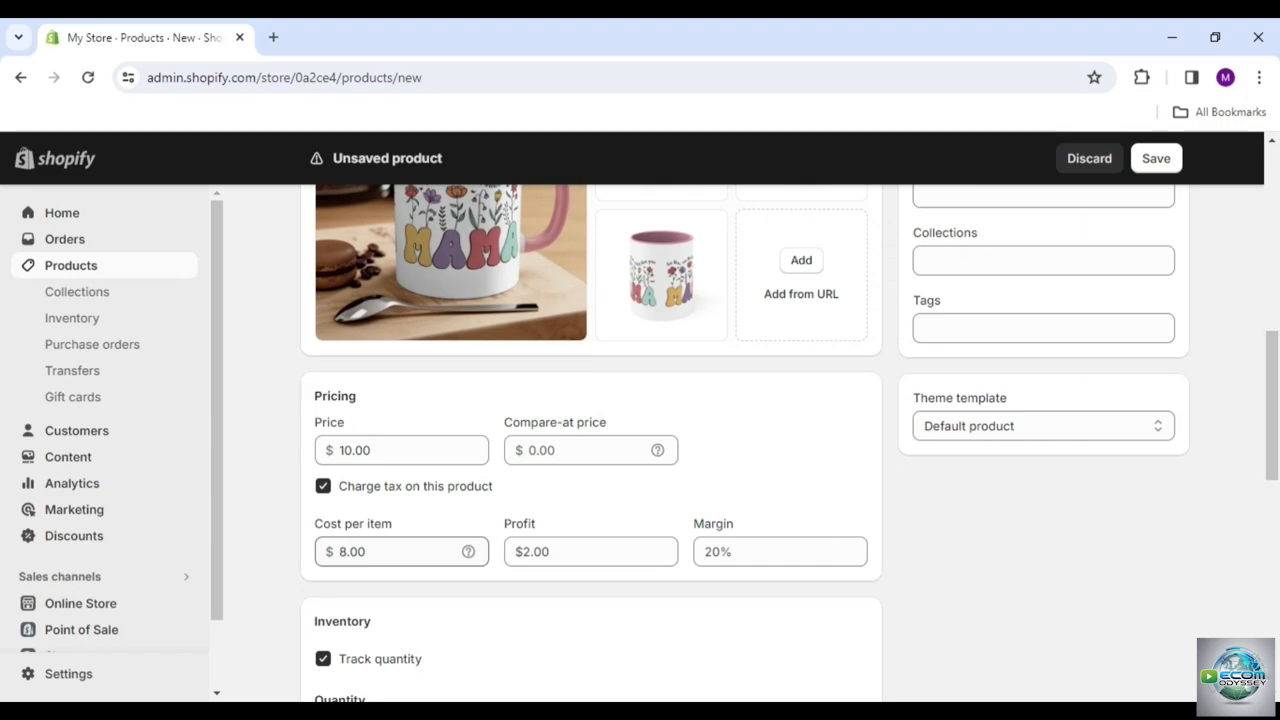
pyautogui.click(400, 551)
pyautogui.press('BackSpace')
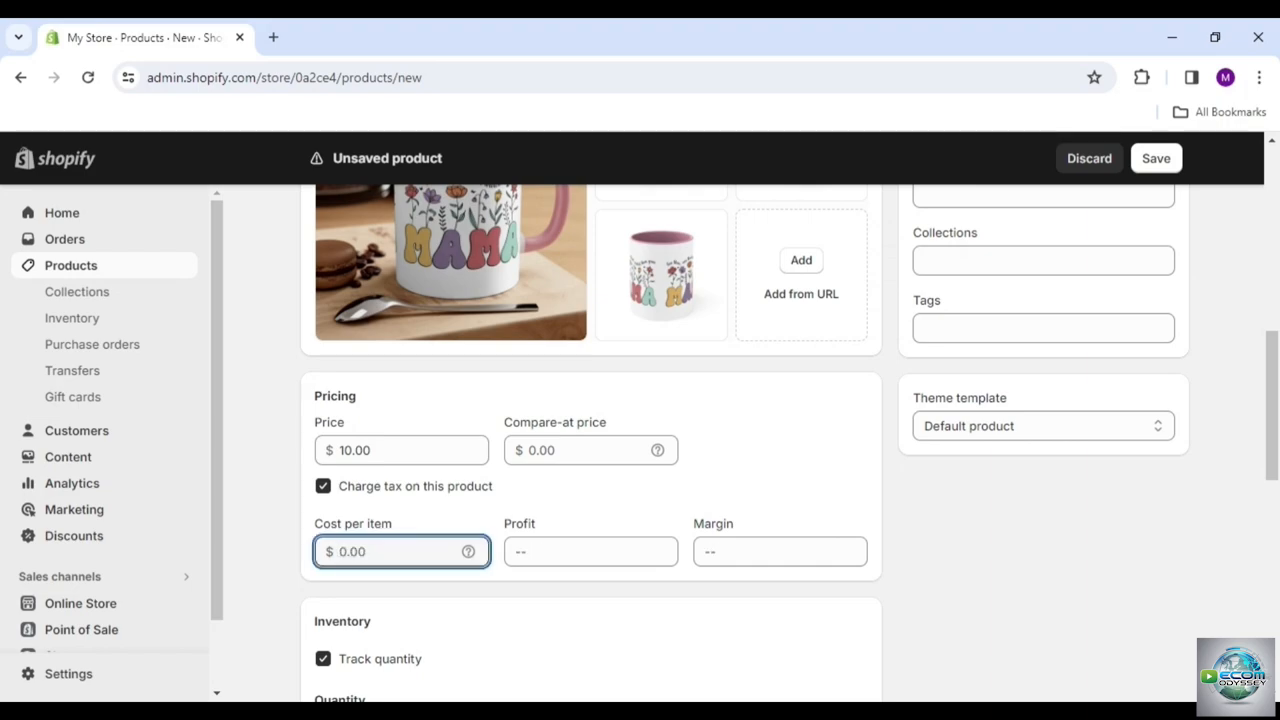
pyautogui.click(568, 515)
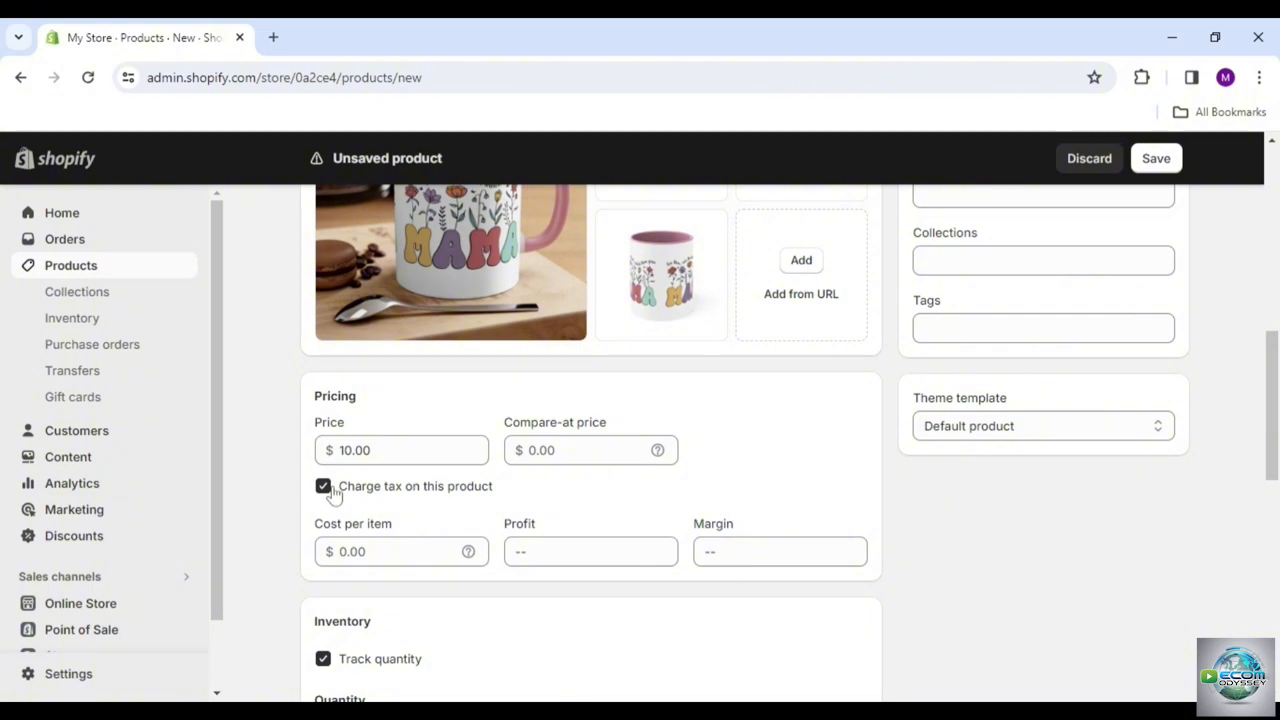
# Disable charging tax on the product and set the stock quantity at the shop location to 10.
pyautogui.click(333, 495)
pyautogui.scroll(-2, 519, 495)
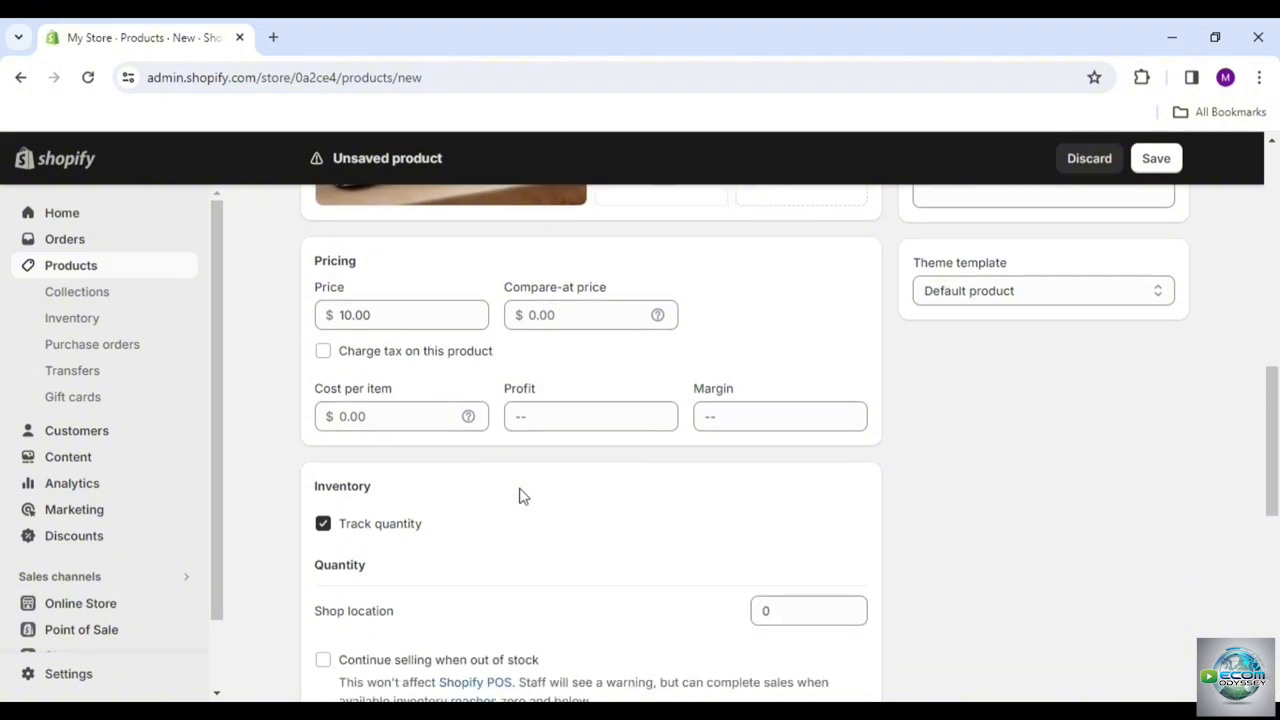
pyautogui.scroll(-1, 506, 519)
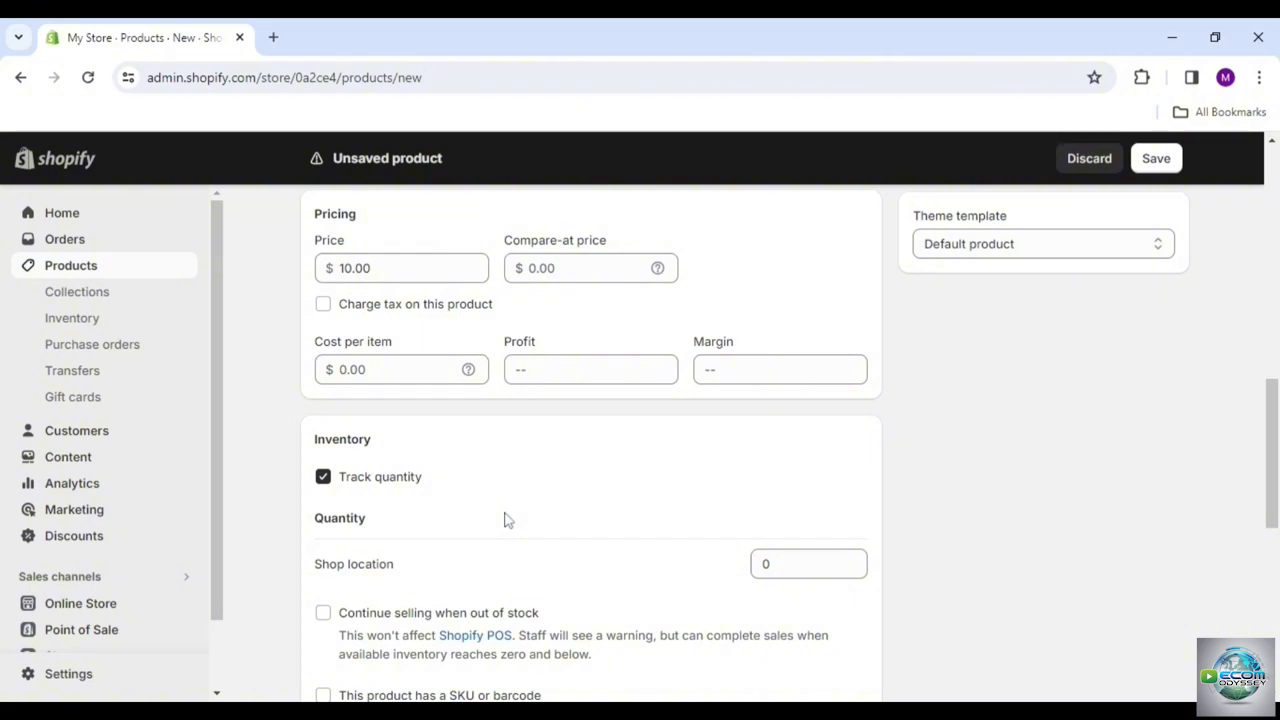
pyautogui.scroll(-1, 505, 519)
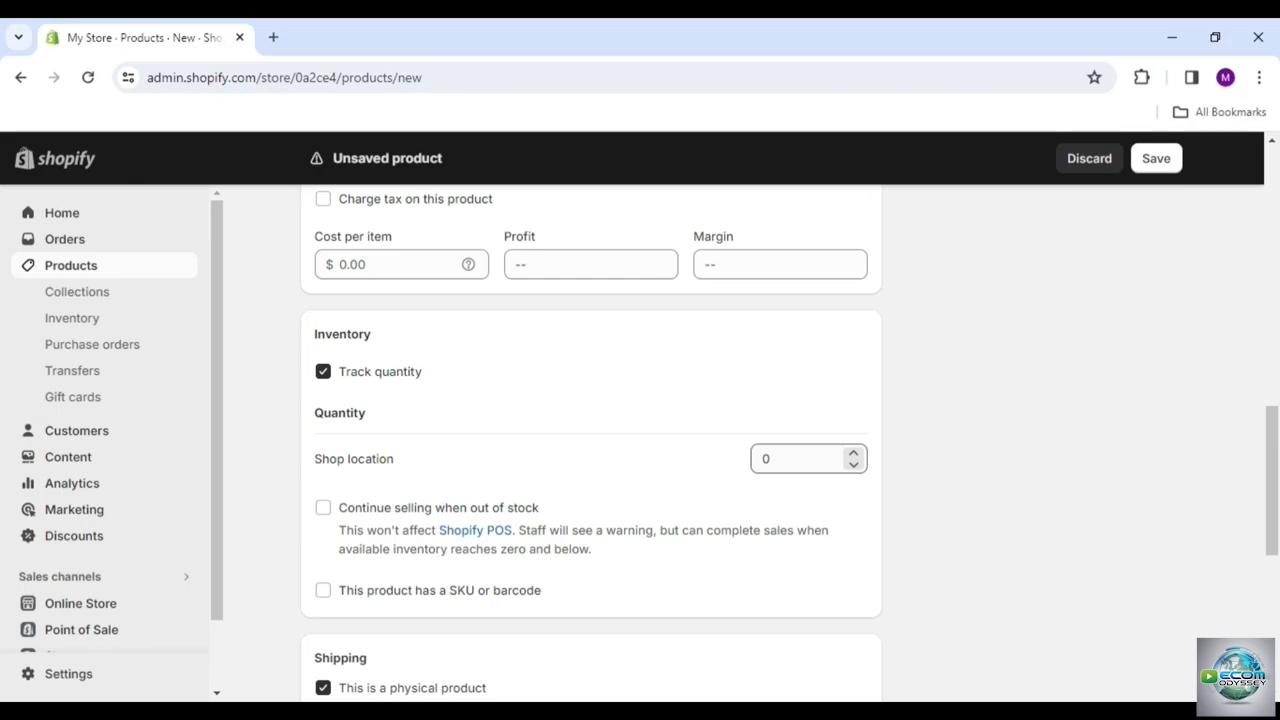
pyautogui.click(800, 458)
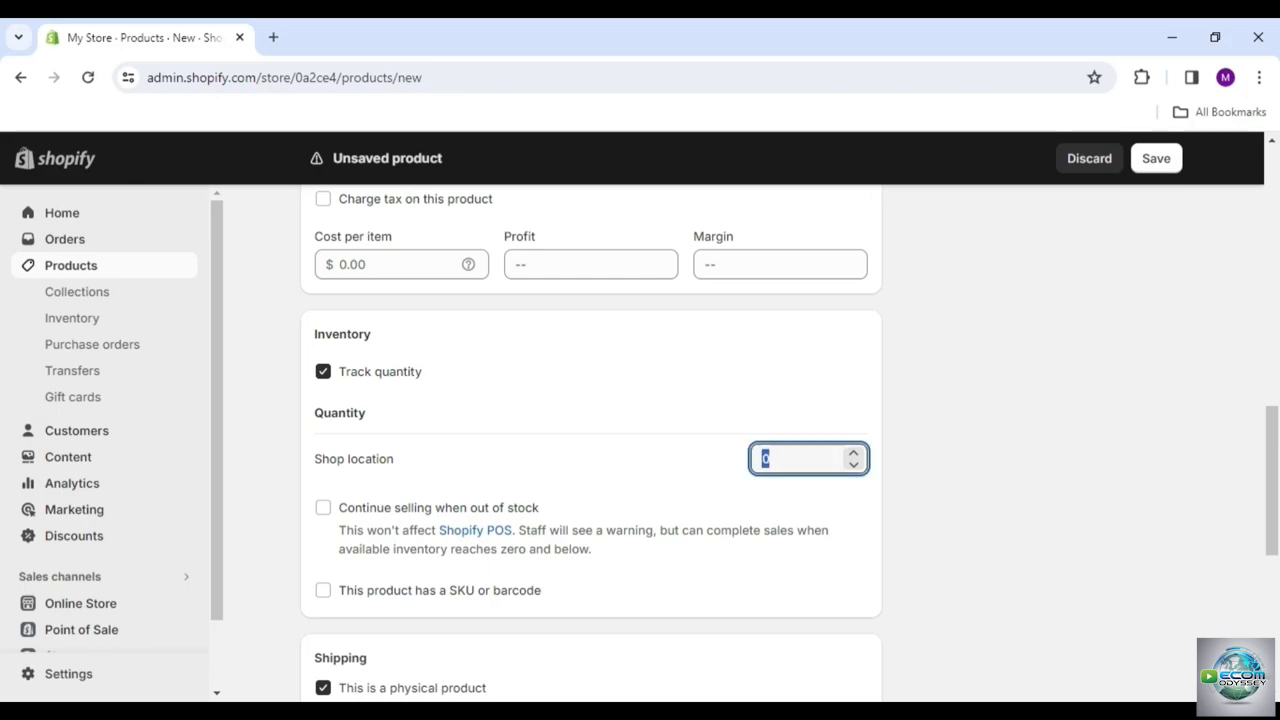
pyautogui.write('10')
pyautogui.click(645, 491)
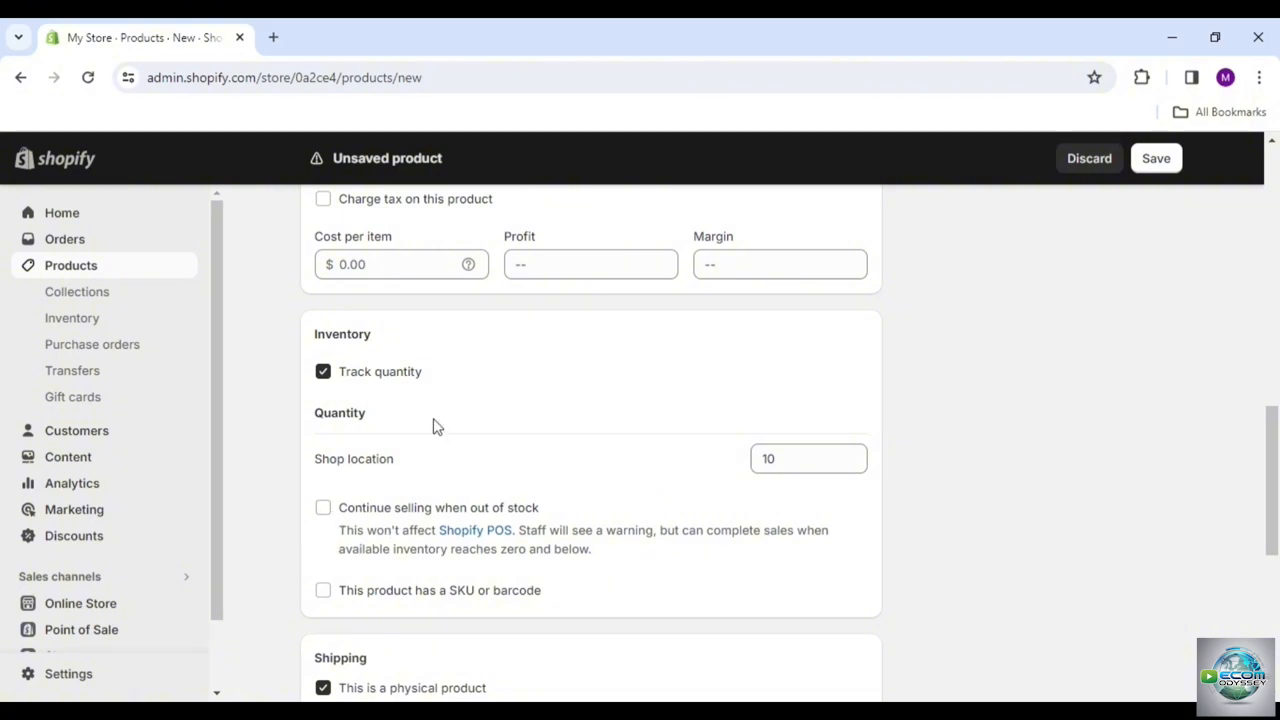
# Turn quantity tracking off and on again, and allow selling to continue when the product is out of stock.
pyautogui.click(323, 376)
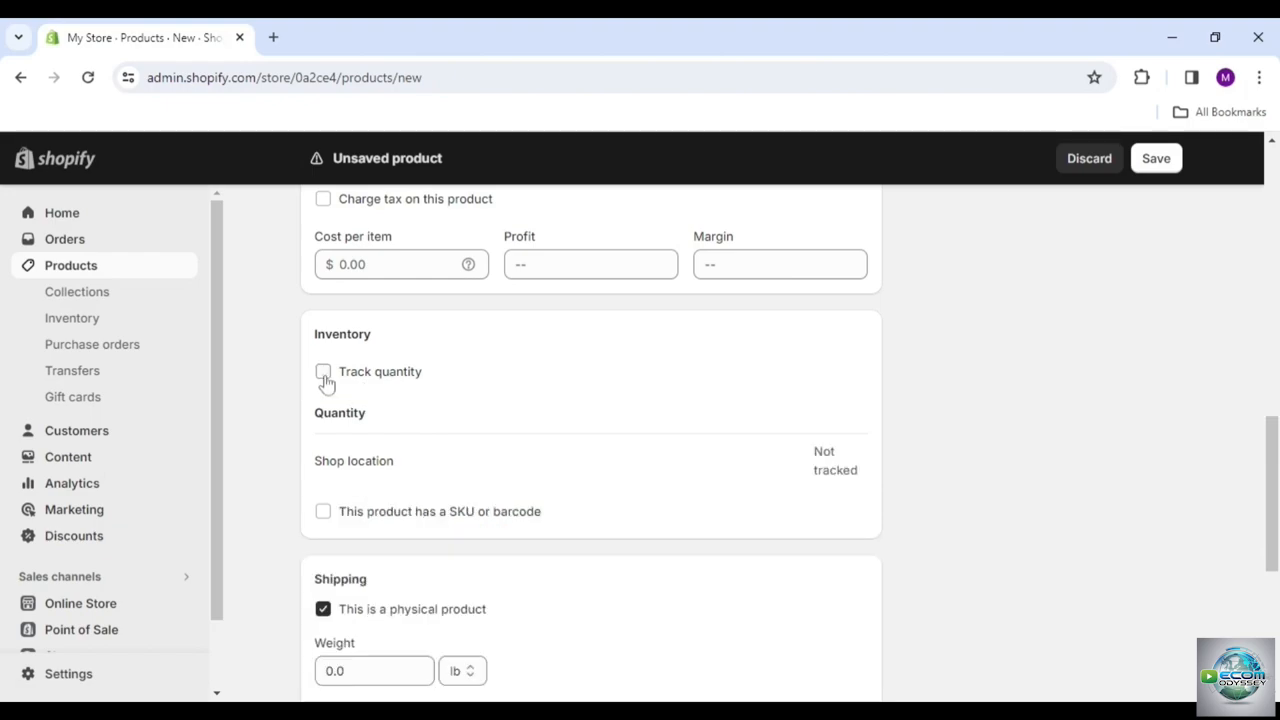
pyautogui.click(323, 372)
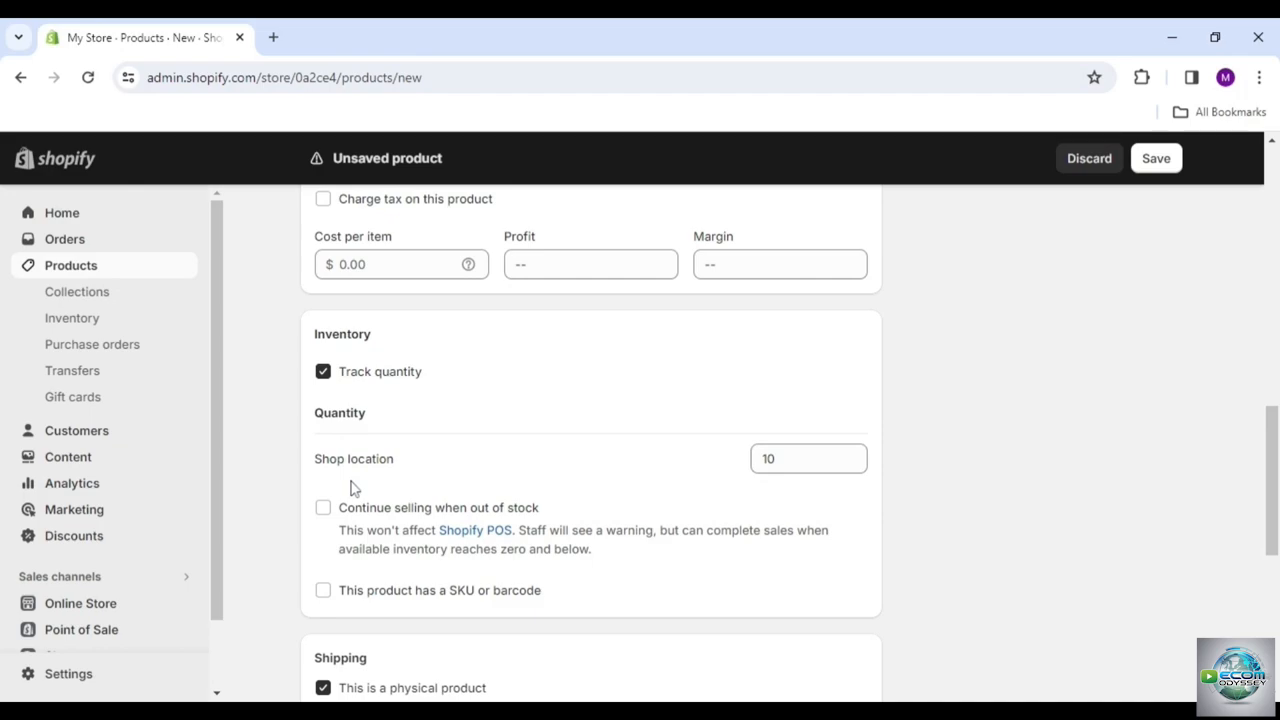
pyautogui.click(324, 512)
# Try the SKU or barcode option, go through its SKU and barcode fields, and turn the option off again.
pyautogui.scroll(-1, 325, 520)
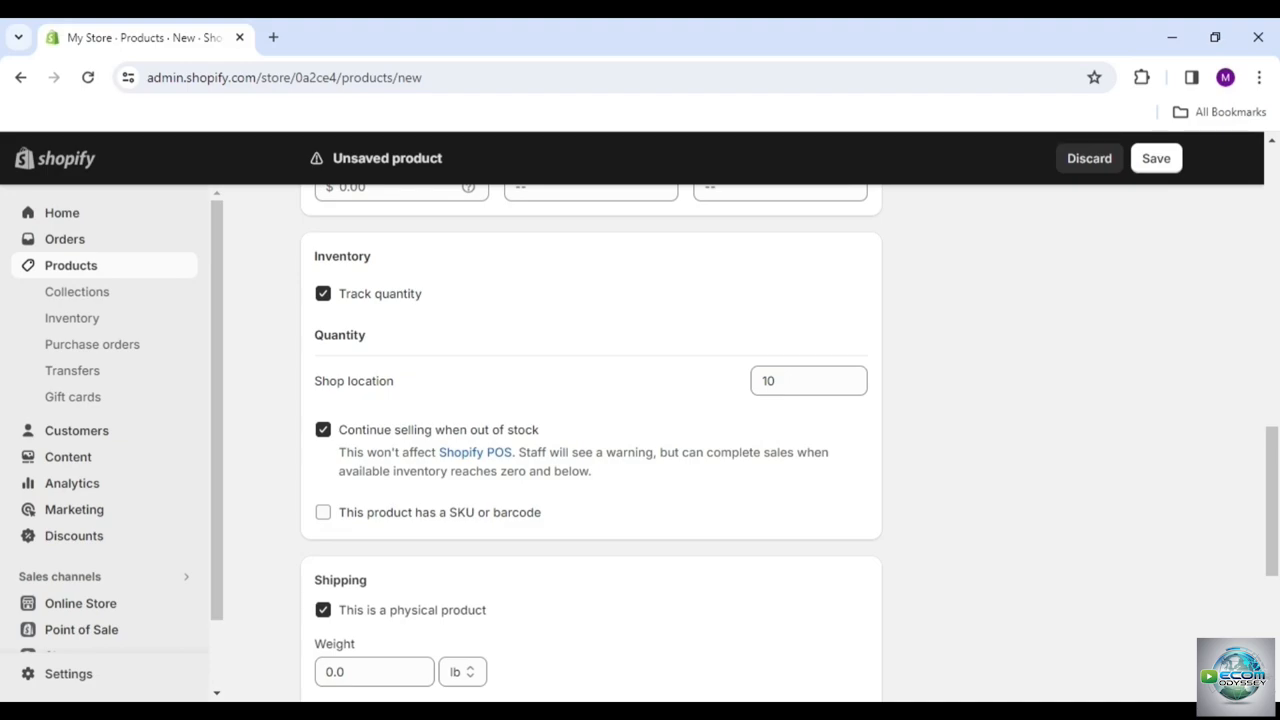
pyautogui.click(336, 521)
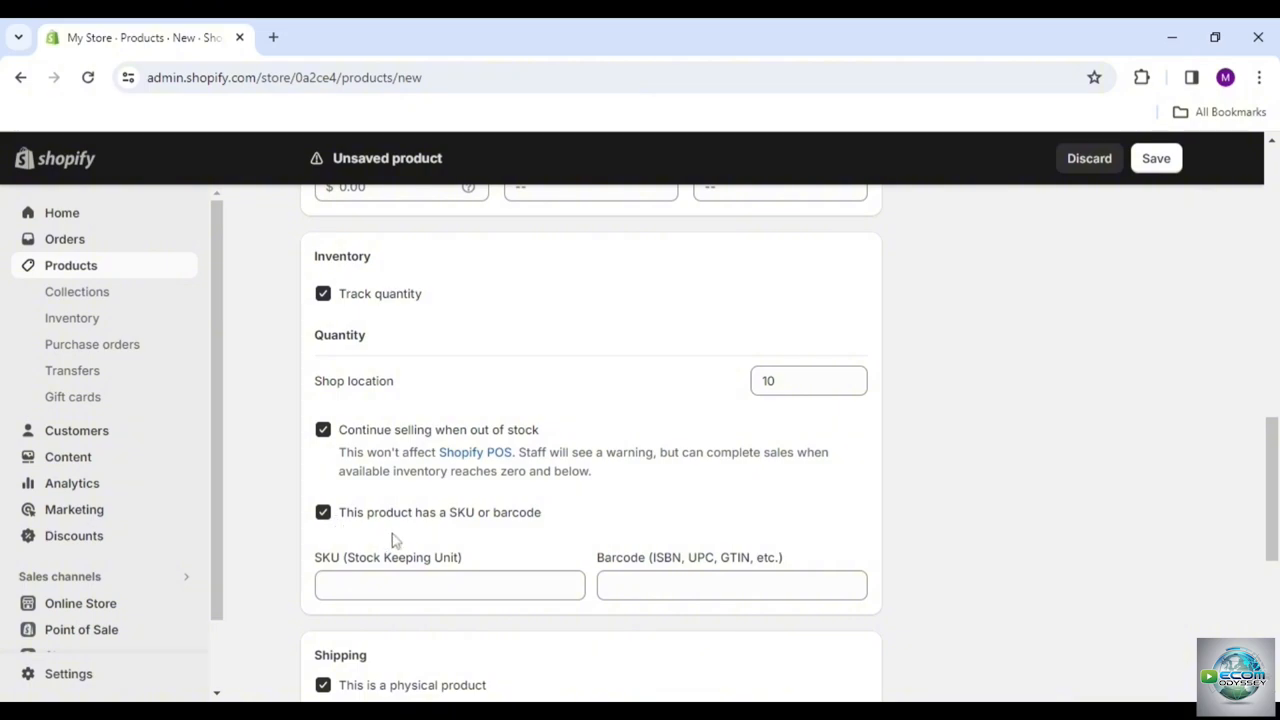
pyautogui.scroll(-1, 420, 545)
pyautogui.click(420, 497)
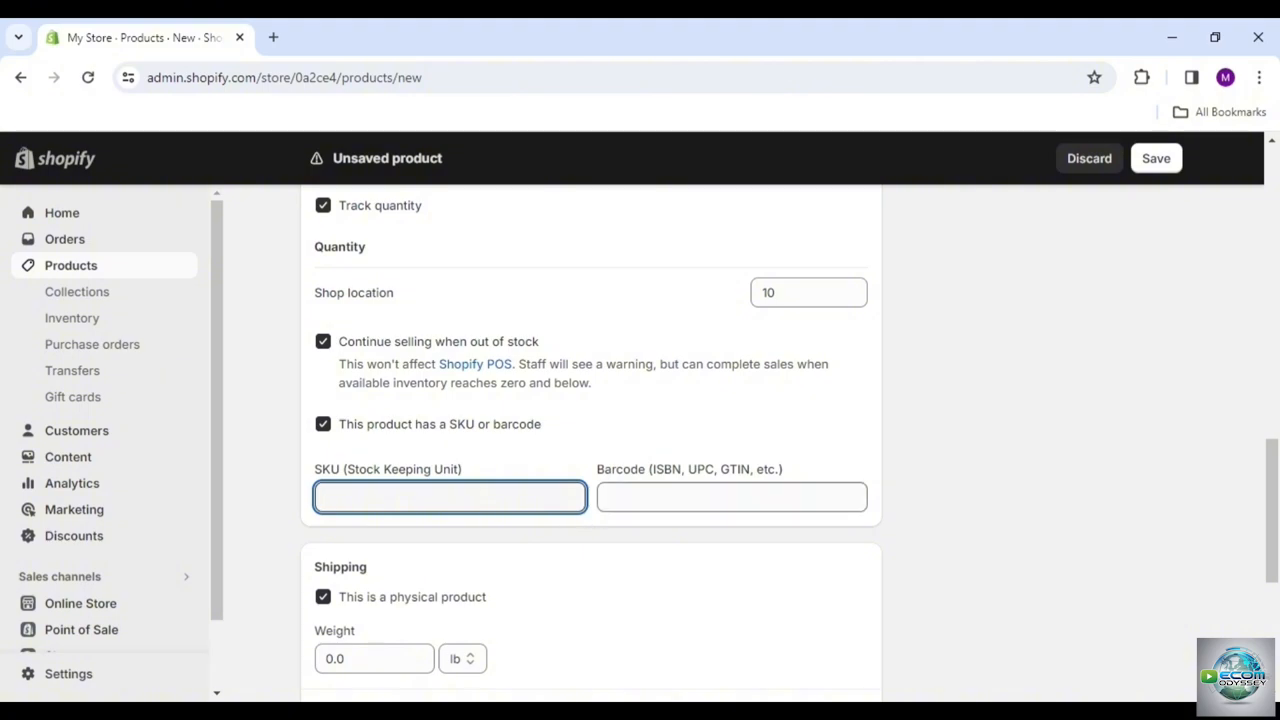
pyautogui.click(731, 497)
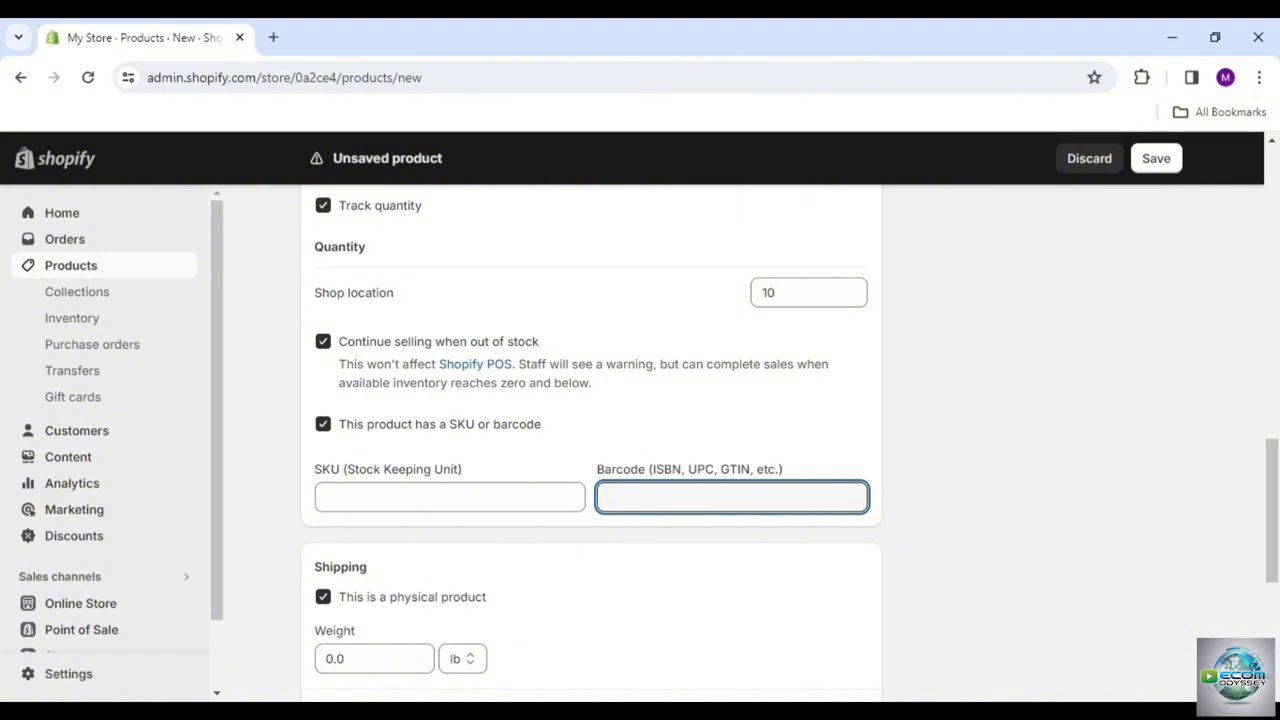
pyautogui.click(324, 428)
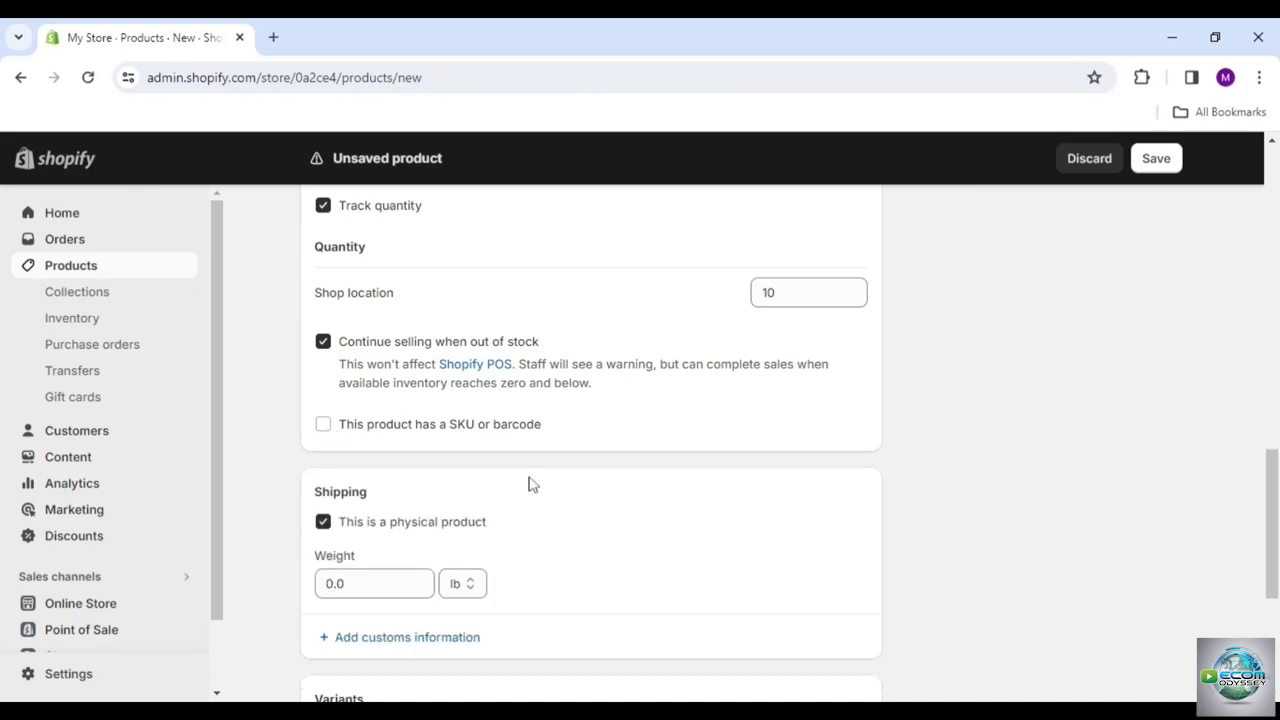
# Turn the physical product option off and on again in the shipping settings, and set the product weight to 5.0 lb.
pyautogui.scroll(-3, 530, 482)
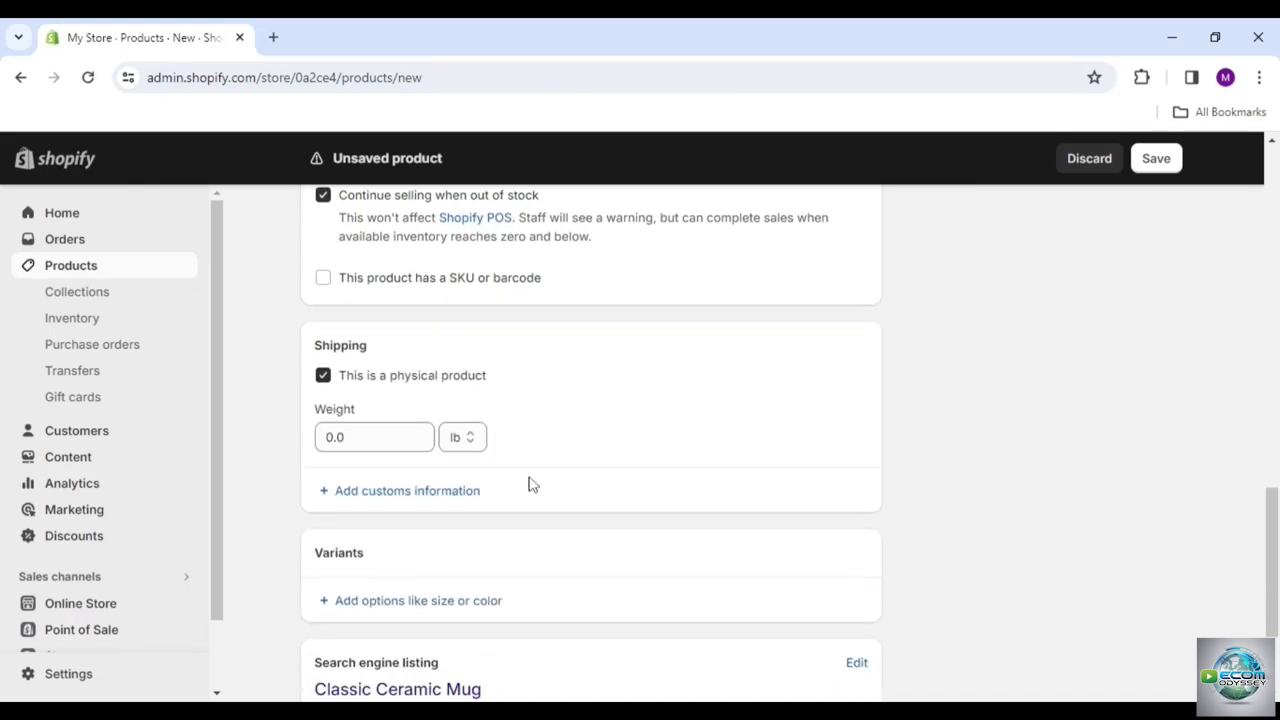
pyautogui.click(389, 369)
pyautogui.click(389, 372)
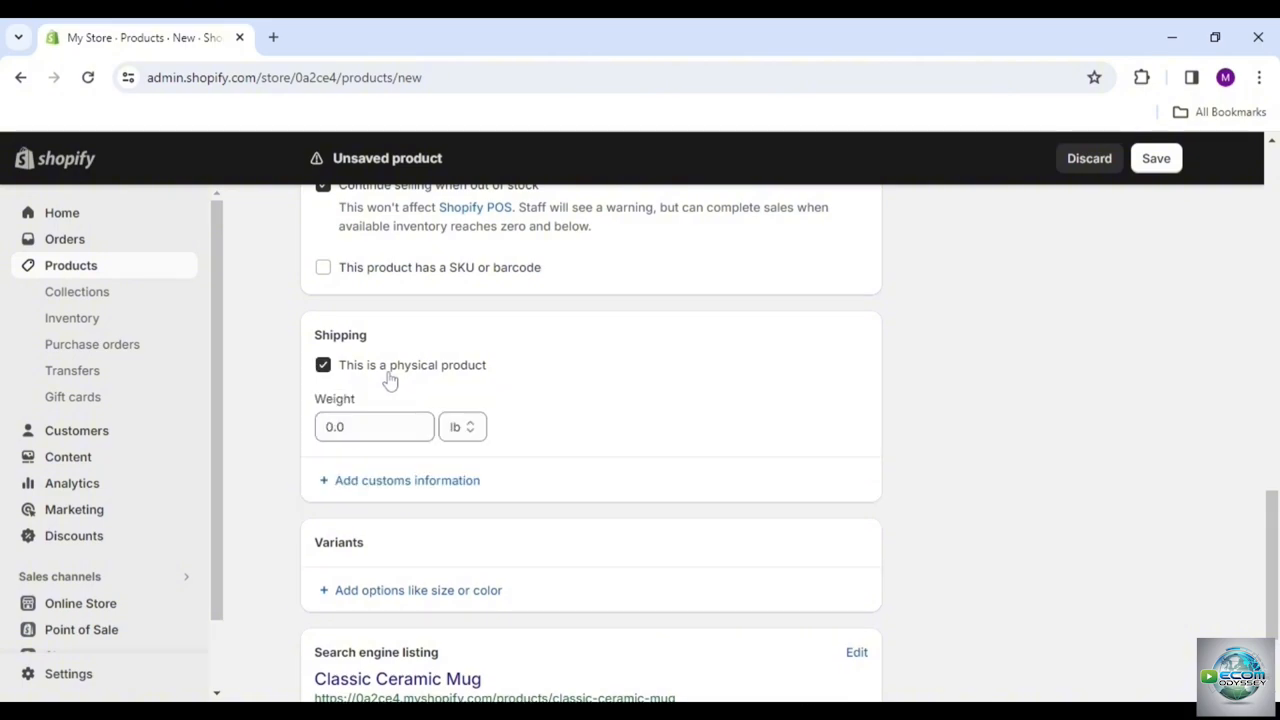
pyautogui.click(402, 420)
pyautogui.hotkey('ctrl', 'a')
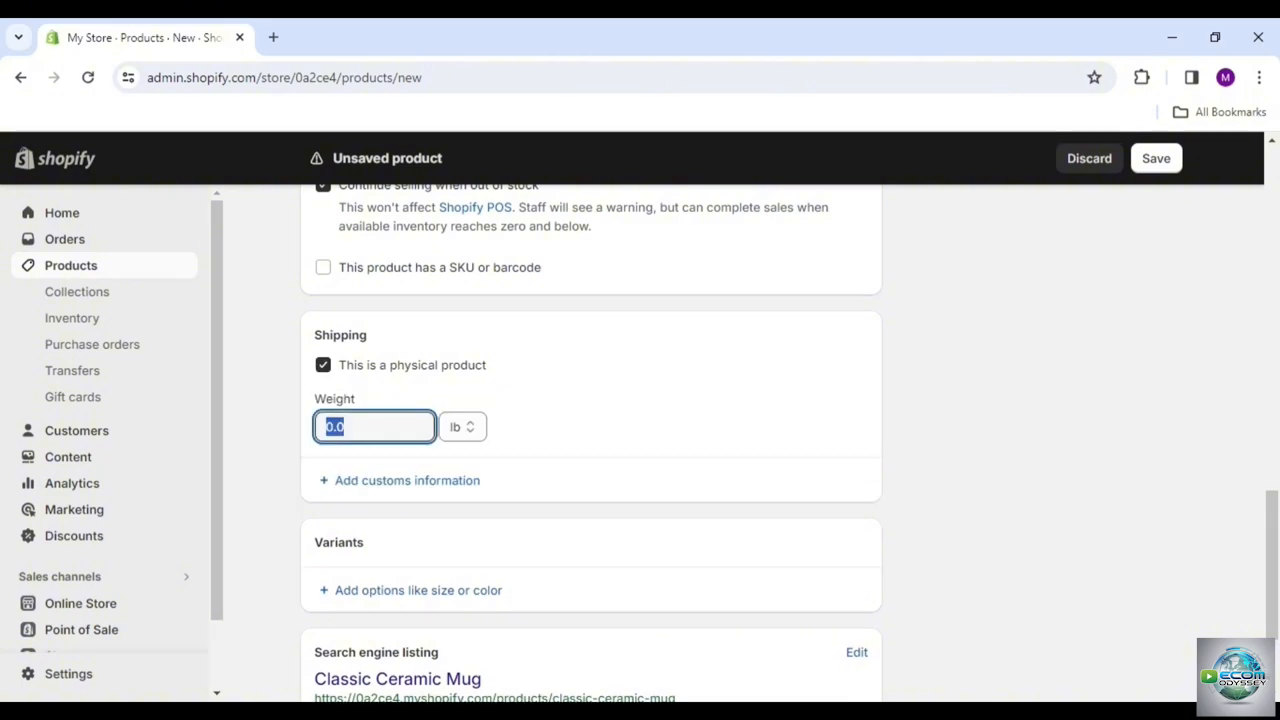
pyautogui.write('5')
pyautogui.click(537, 433)
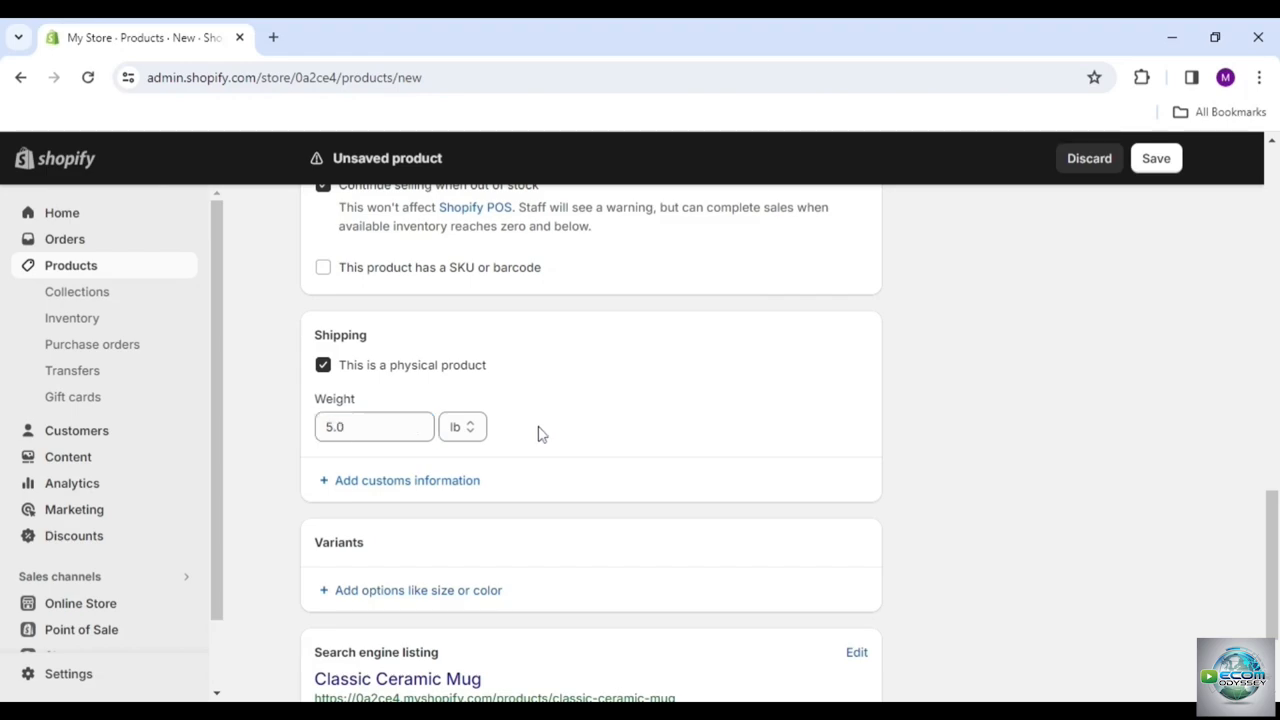
# Set the product's shipping weight to 0.5 lb.
pyautogui.click(380, 427)
pyautogui.hotkey('ctrl', 'a')
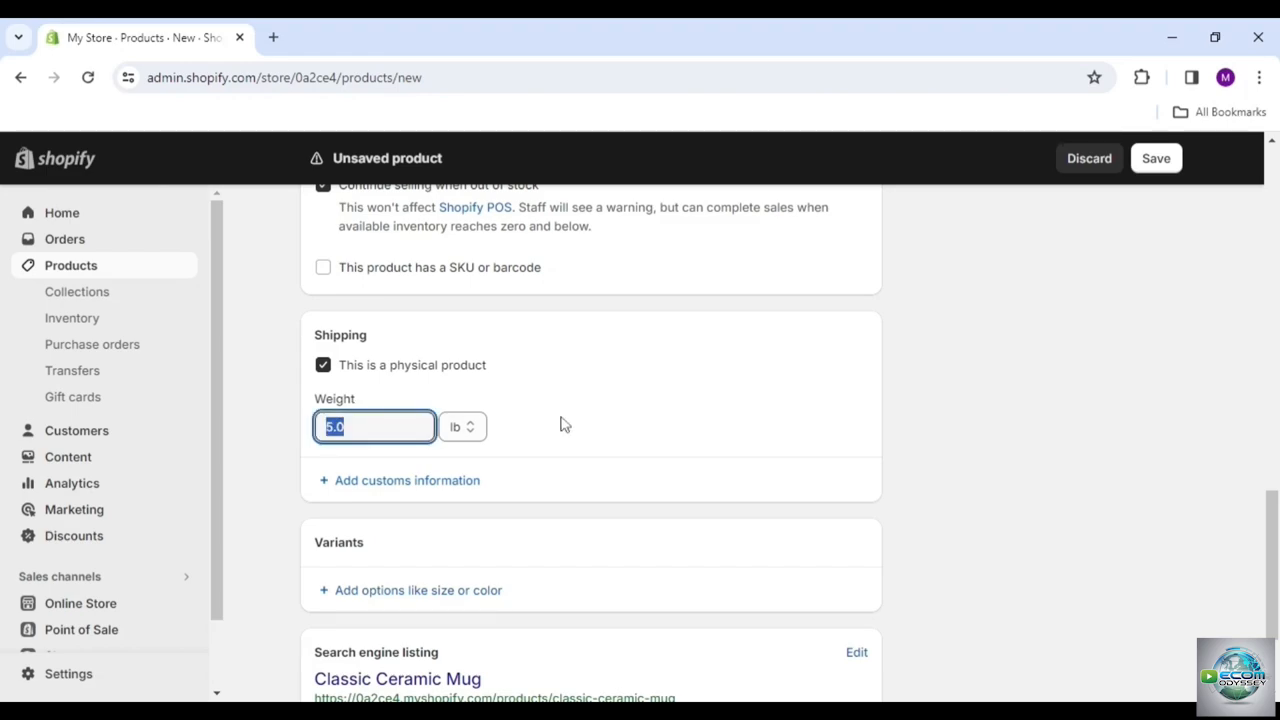
pyautogui.write('0.5')
# Add the product to the Mug collection in the product organization settings.
pyautogui.scroll(-2, 629, 463)
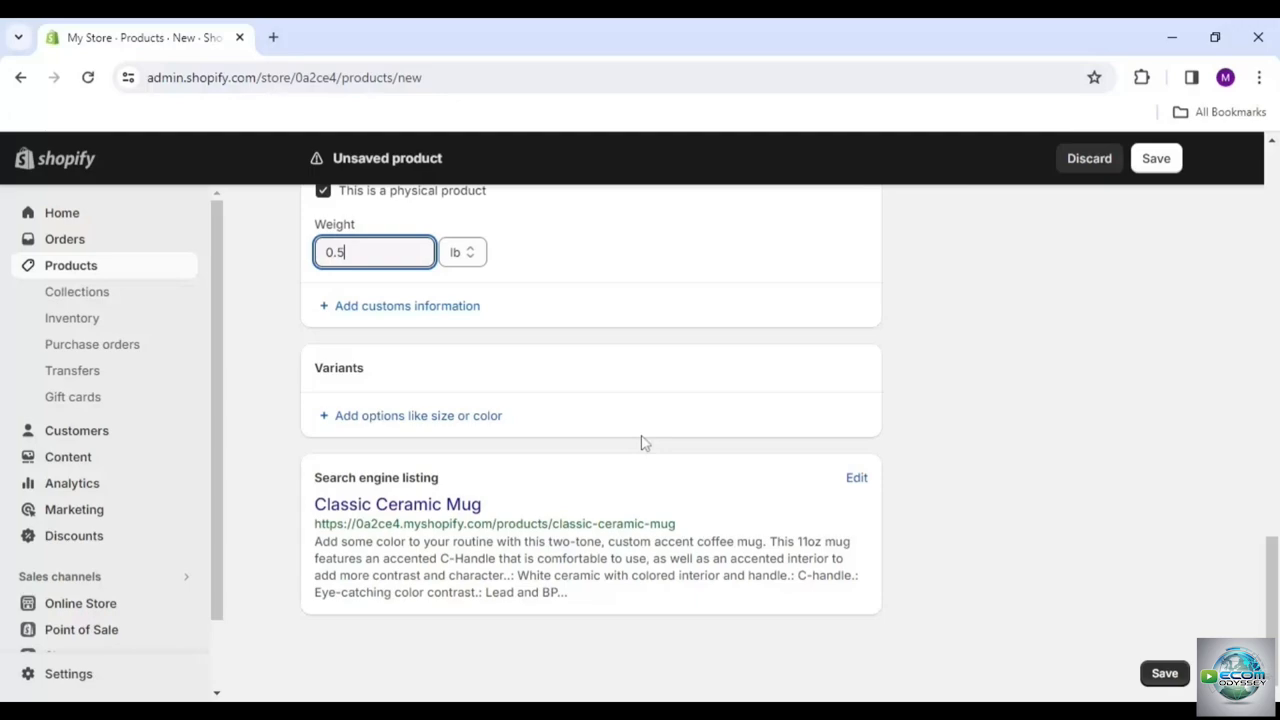
pyautogui.scroll(4, 896, 432)
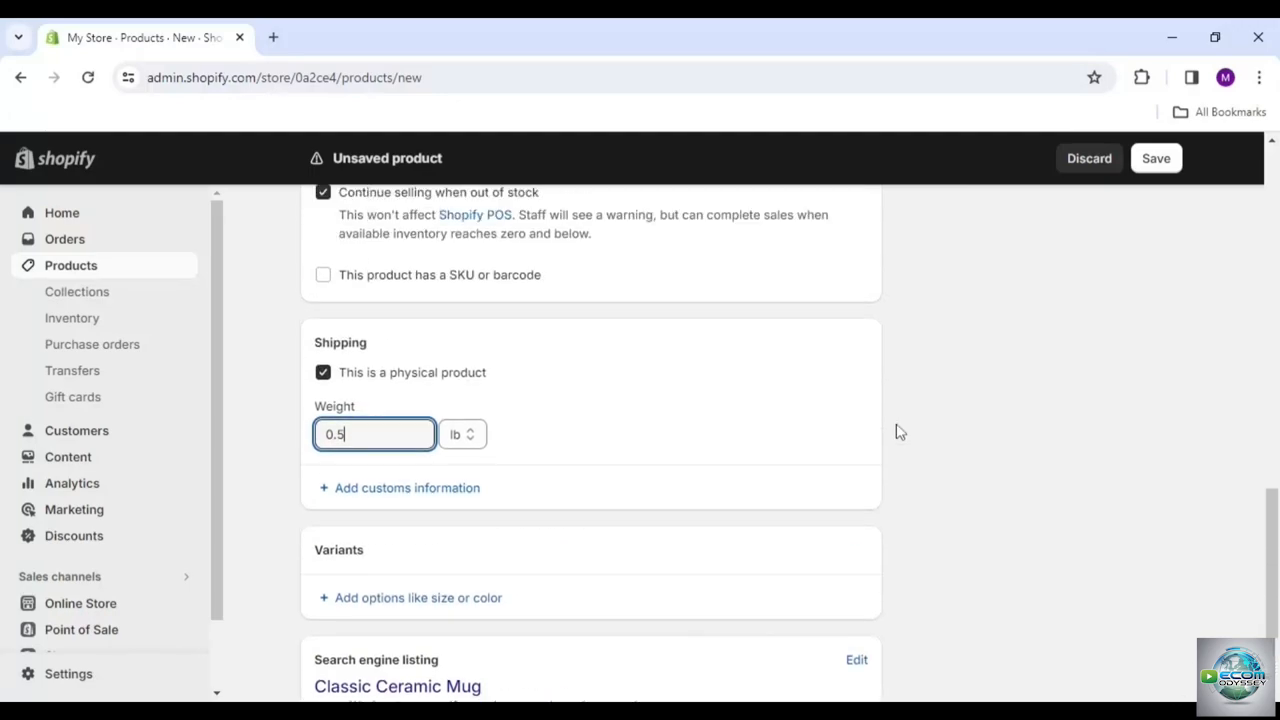
pyautogui.scroll(6, 896, 432)
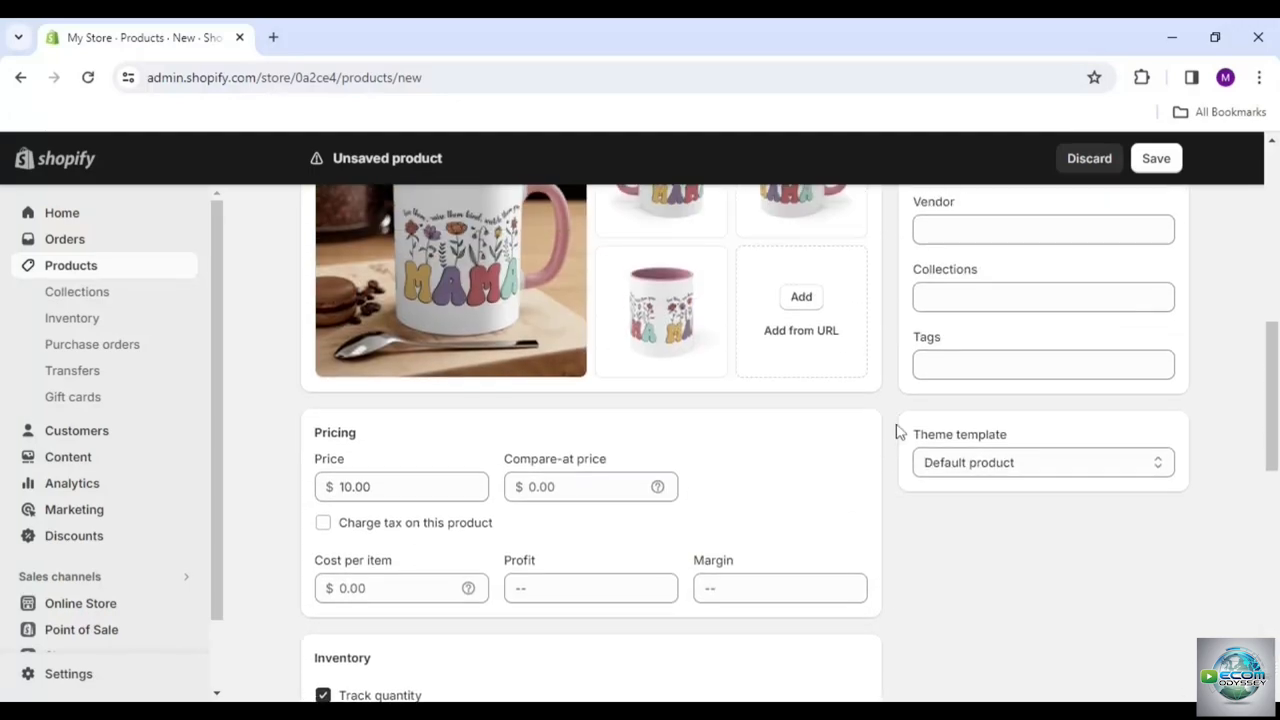
pyautogui.scroll(3, 896, 432)
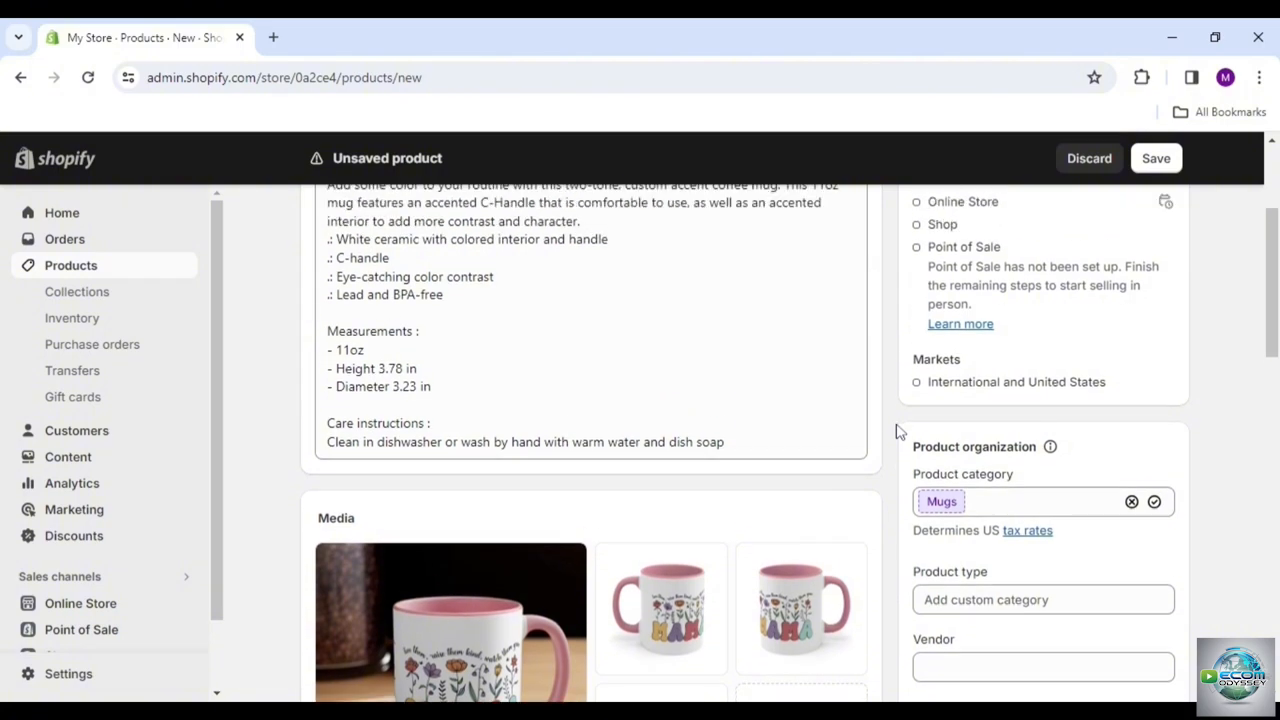
pyautogui.scroll(-1, 896, 432)
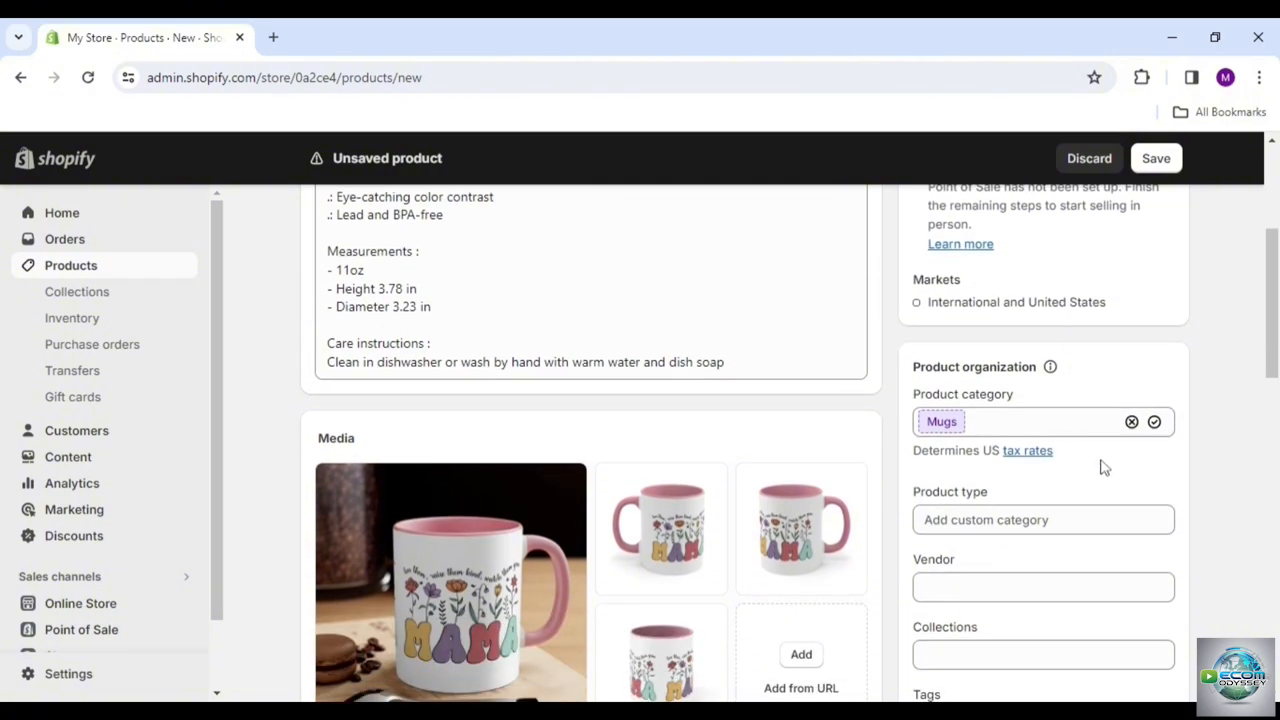
pyautogui.scroll(-2, 1103, 463)
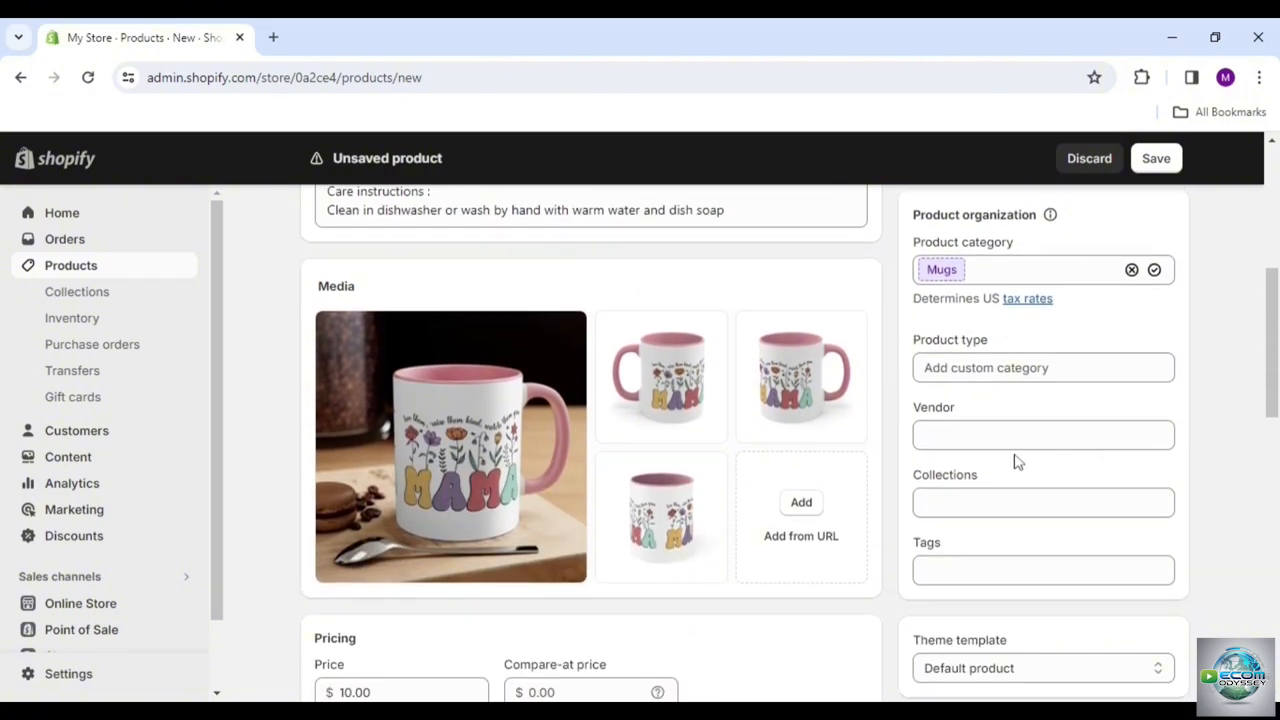
pyautogui.click(1016, 502)
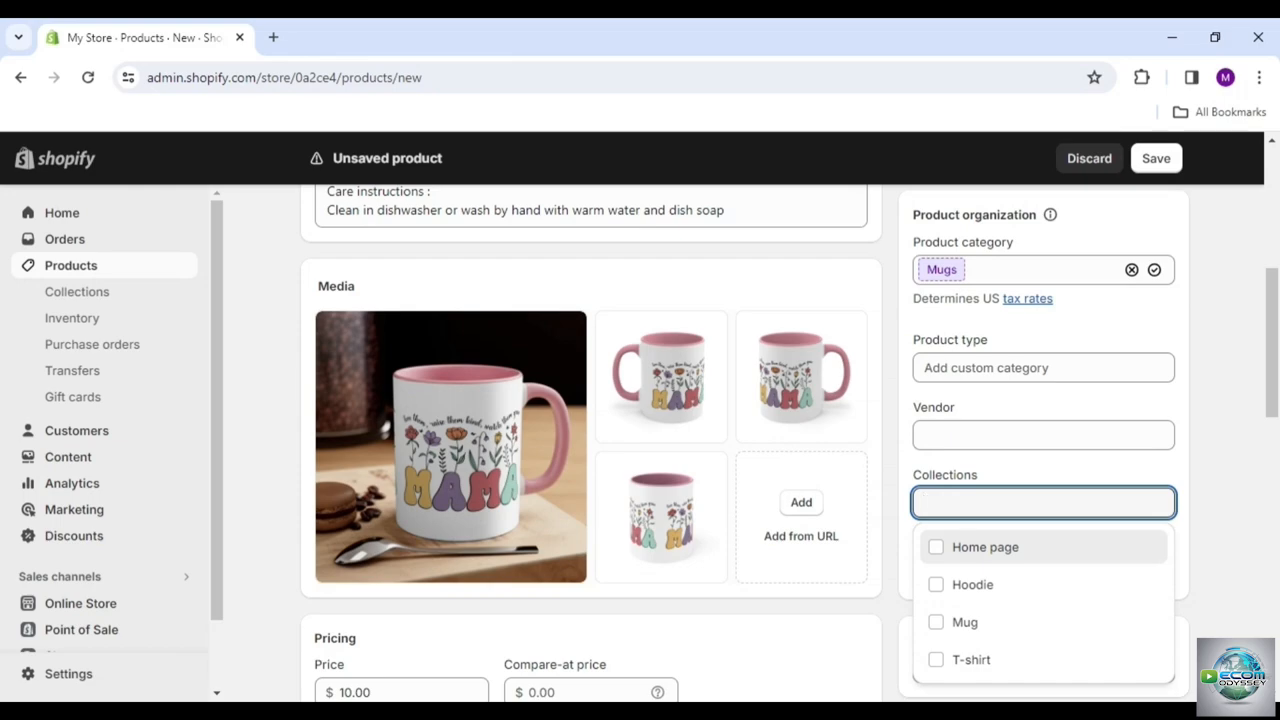
pyautogui.scroll(-1, 1143, 517)
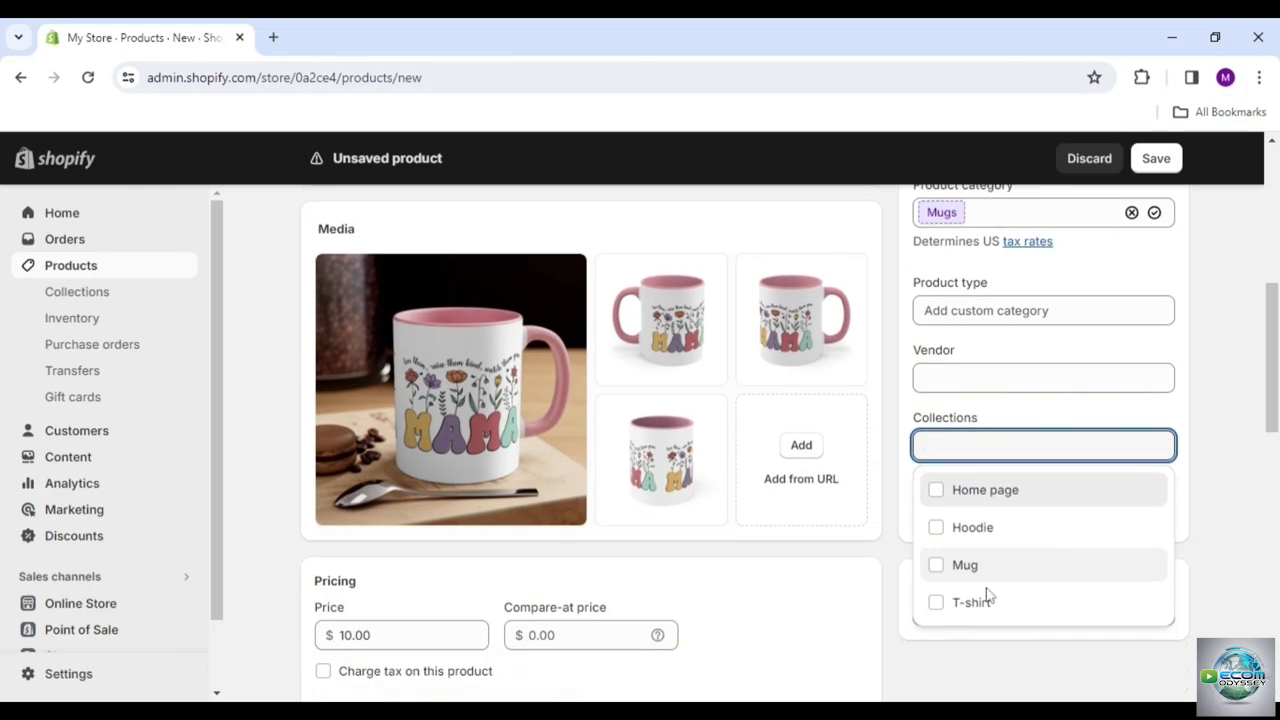
pyautogui.click(937, 568)
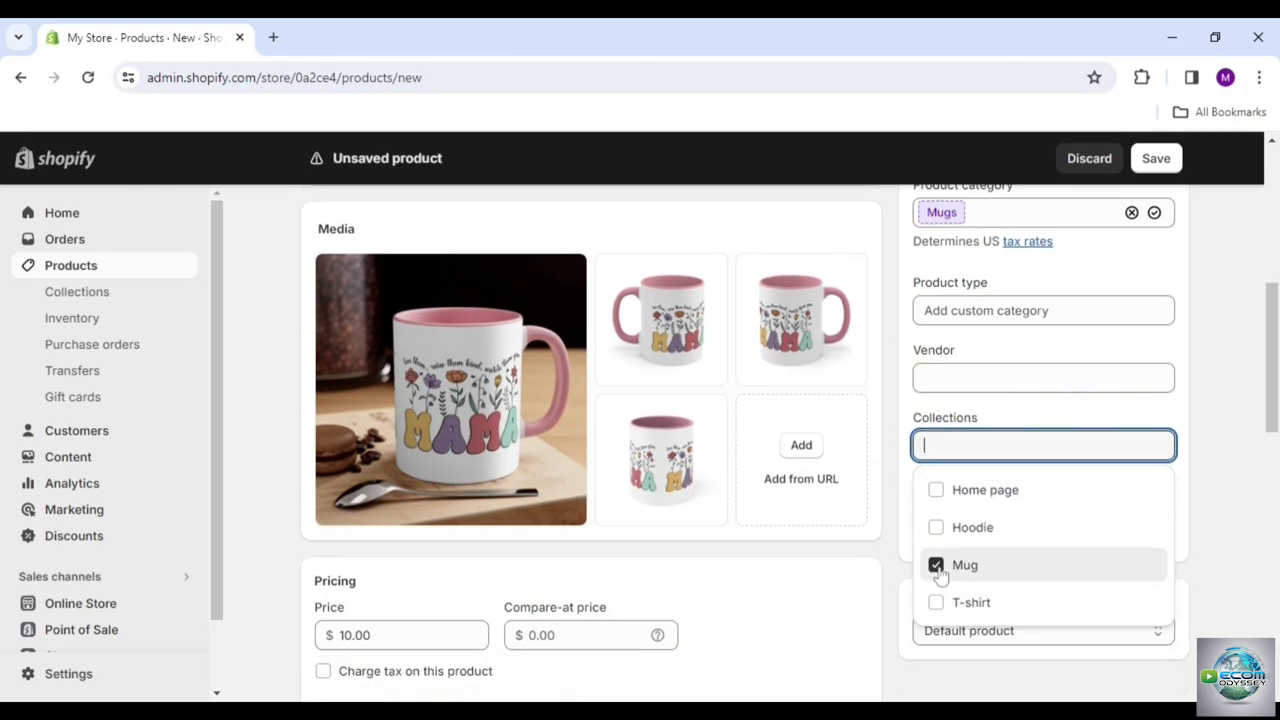
pyautogui.click(1210, 488)
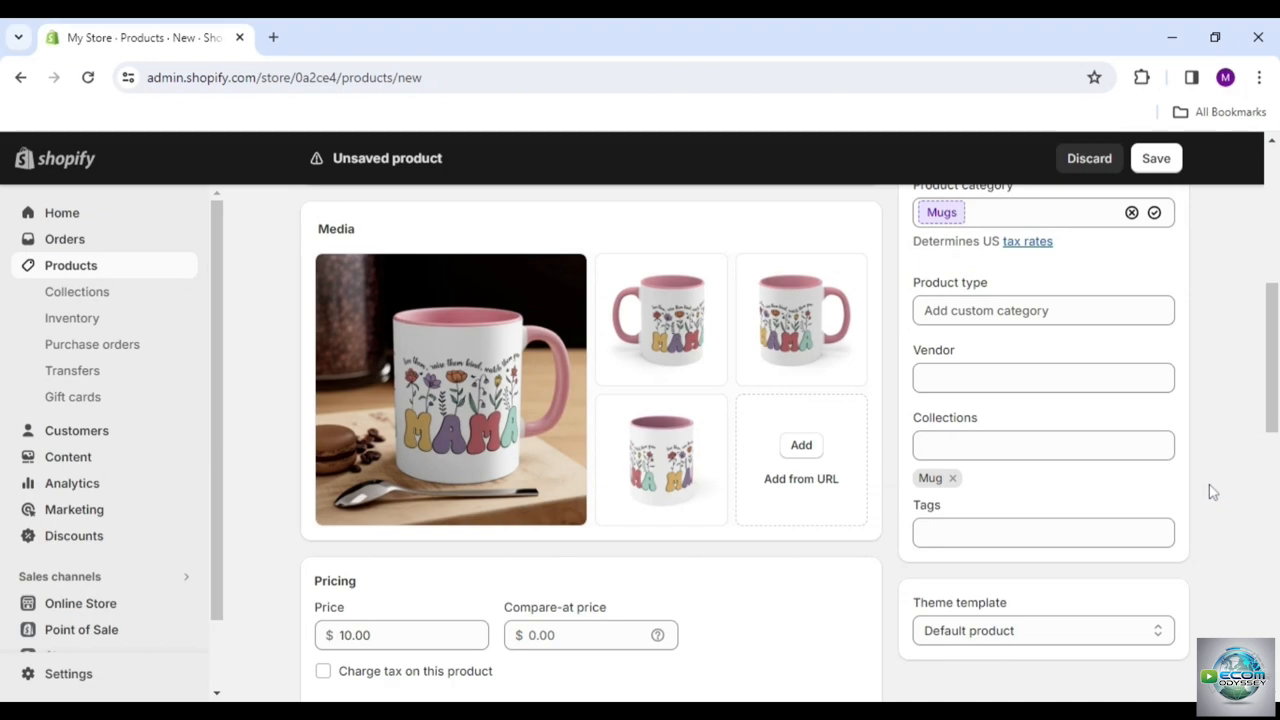
# Save the new Classic Ceramic Mug product.
pyautogui.scroll(-4, 1209, 487)
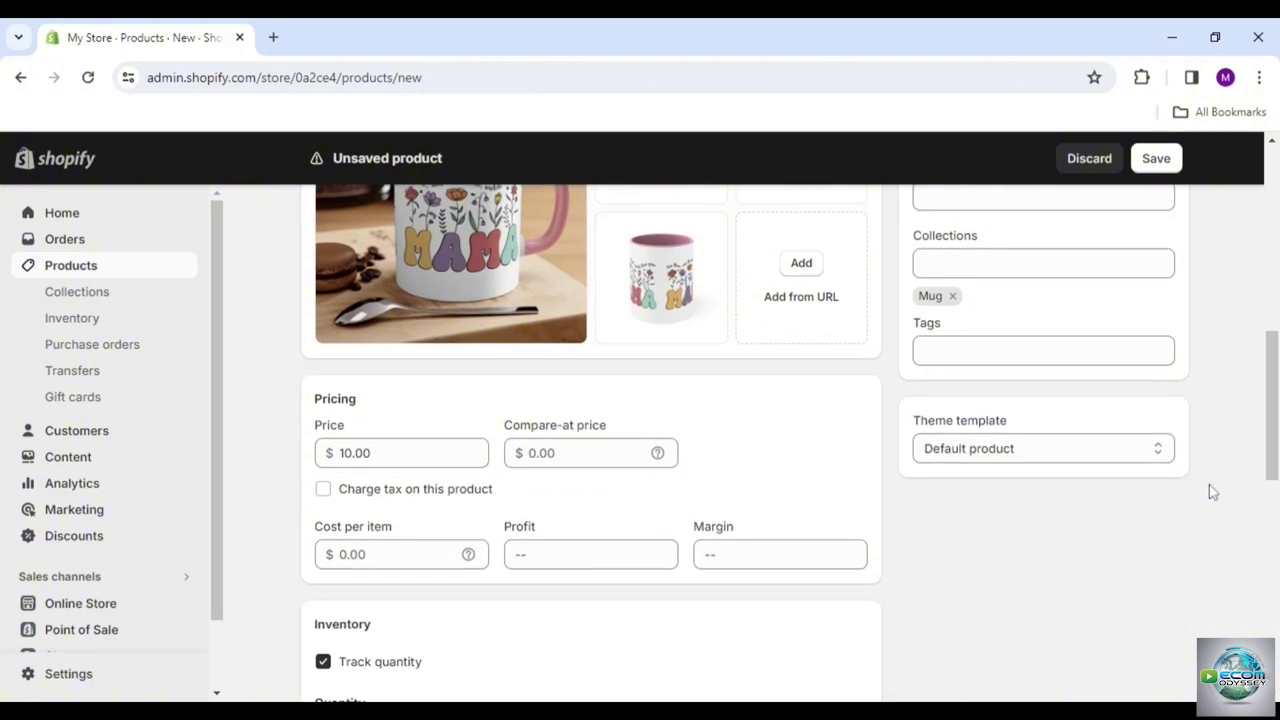
pyautogui.scroll(-3, 1209, 491)
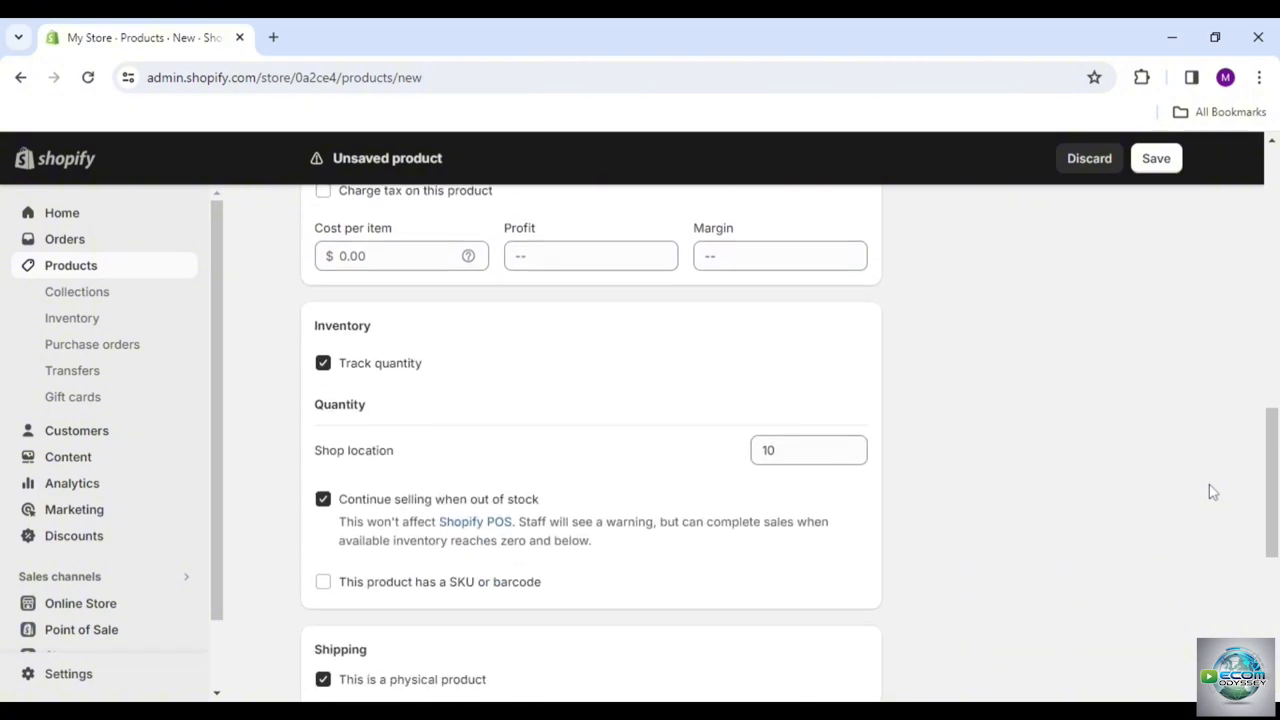
pyautogui.scroll(-3, 1210, 491)
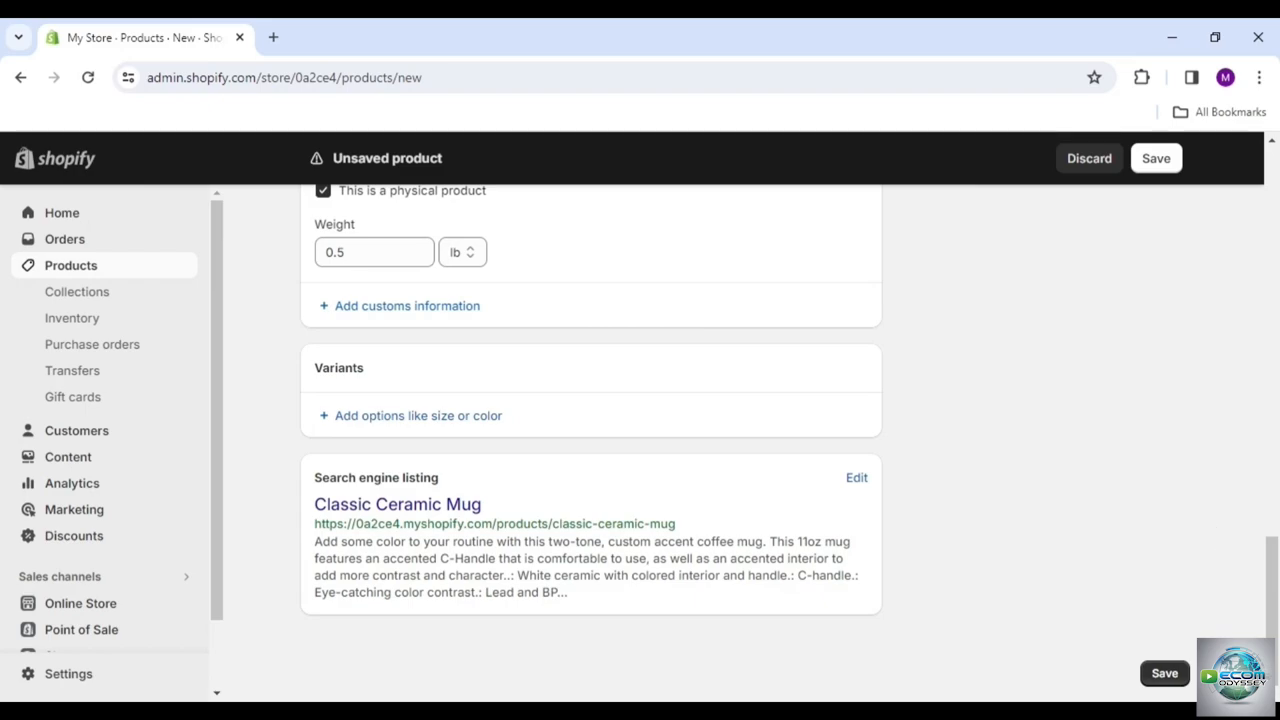
pyautogui.click(1165, 675)
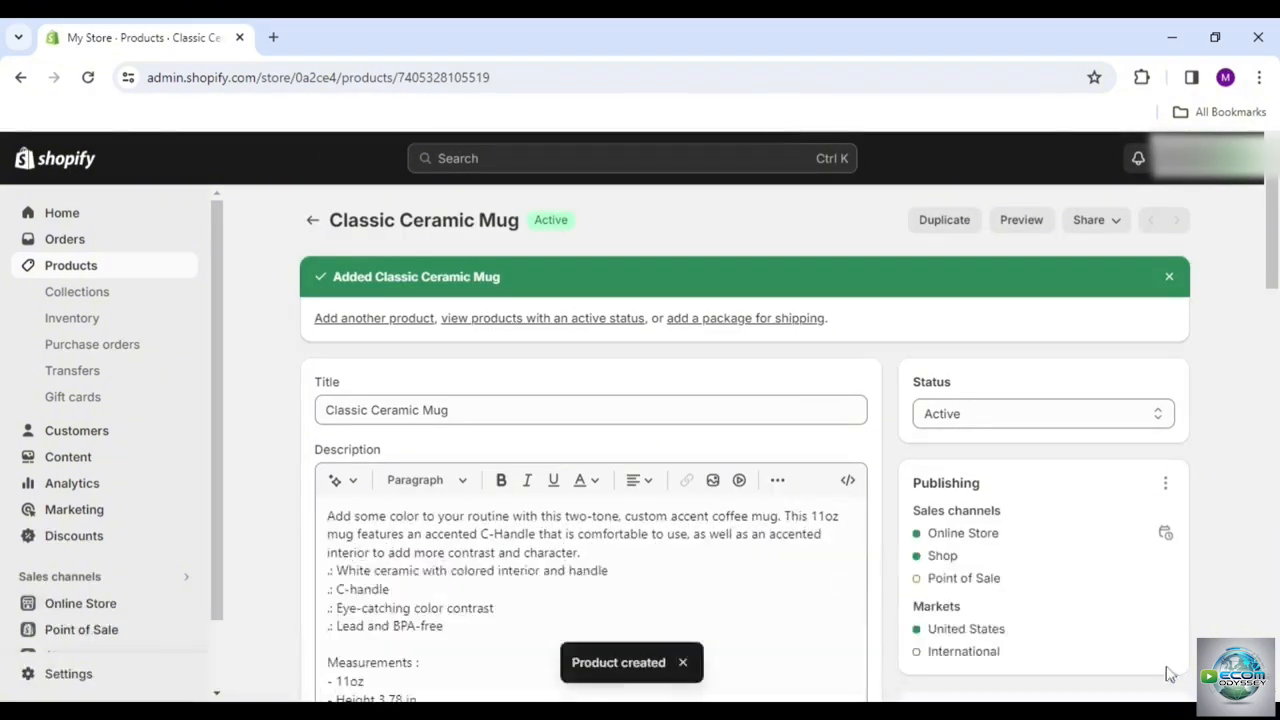
# Preview the Classic Ceramic Mug page in the online store, look through its photos and description, and close the preview.
pyautogui.click(1018, 220)
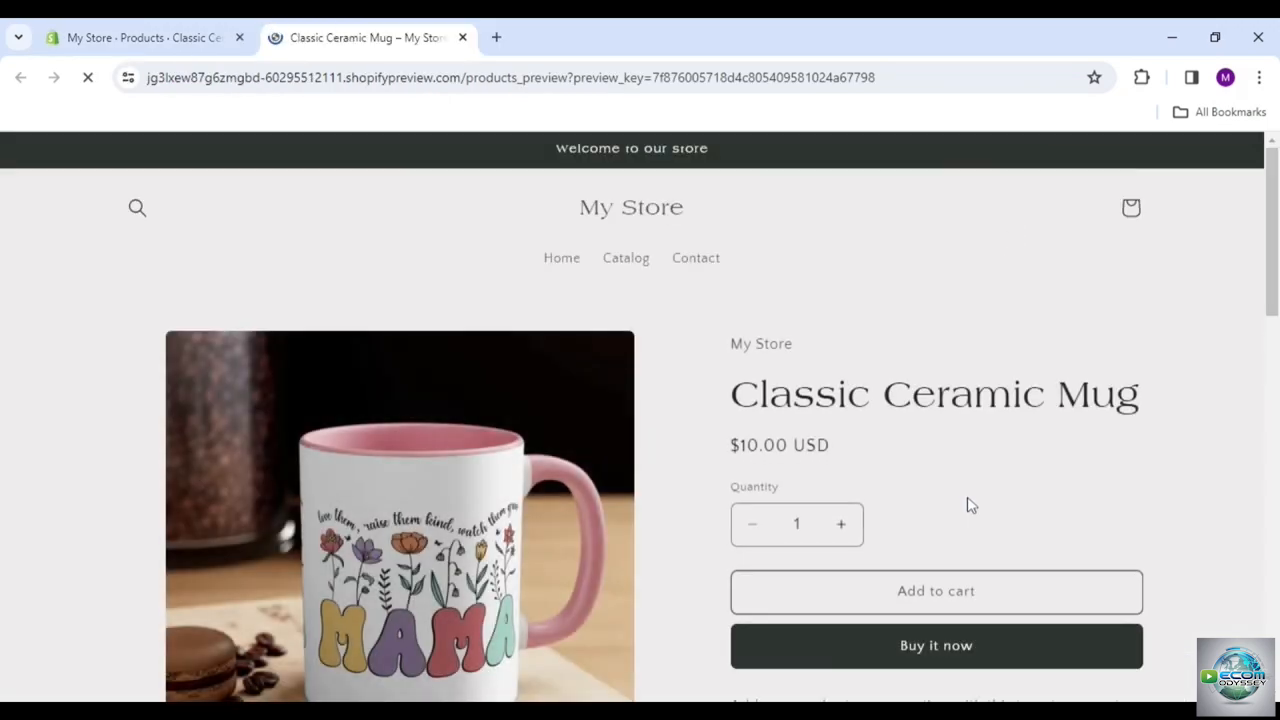
pyautogui.scroll(-2, 967, 496)
pyautogui.scroll(-3, 969, 503)
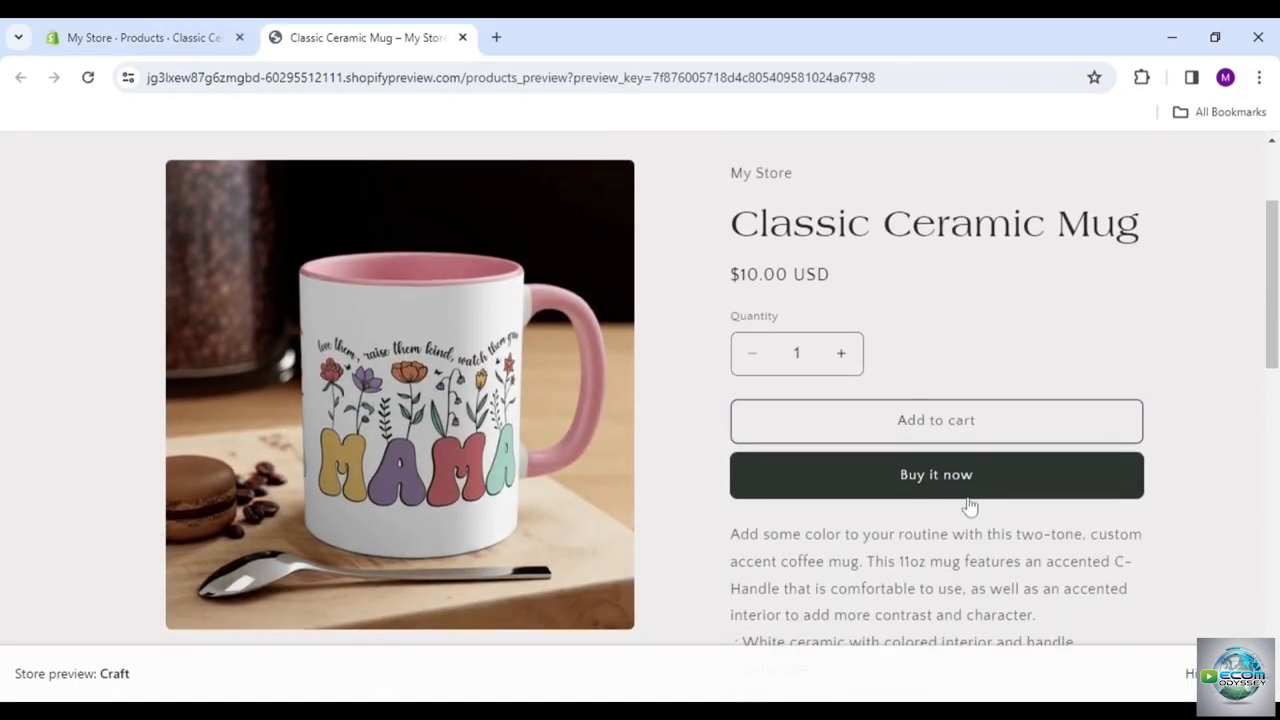
pyautogui.scroll(-3, 968, 505)
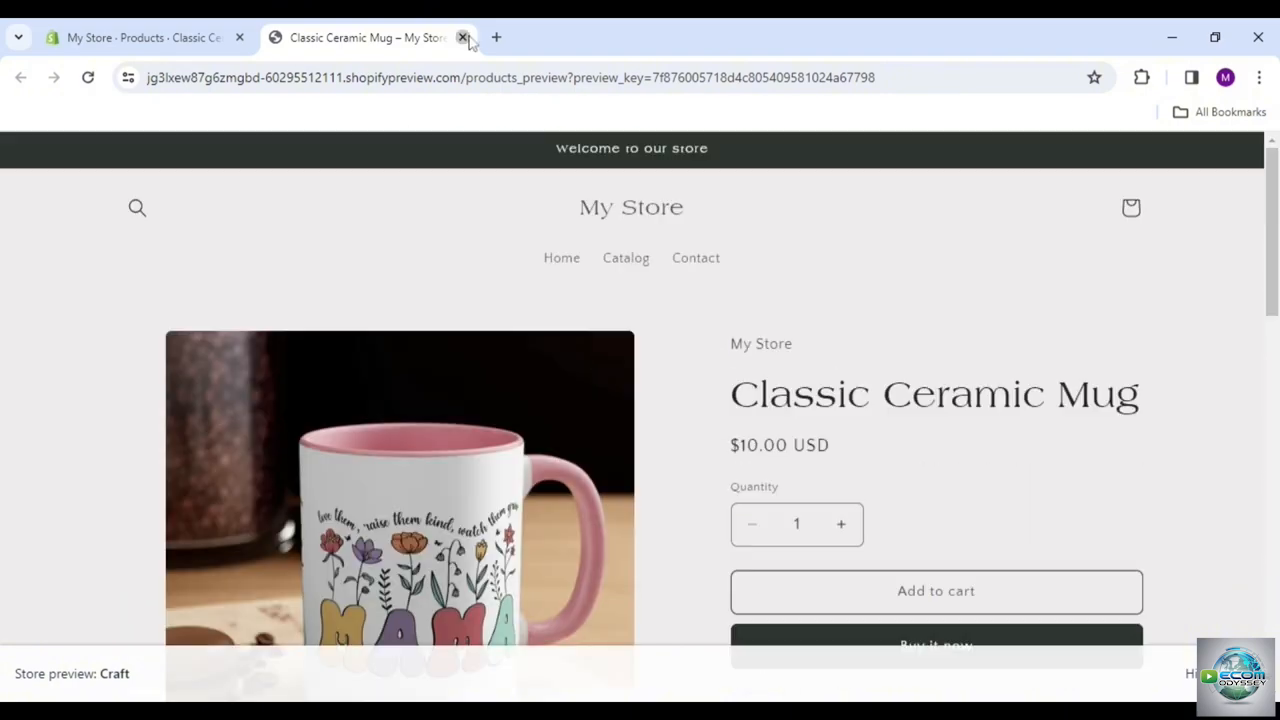
pyautogui.click(462, 37)
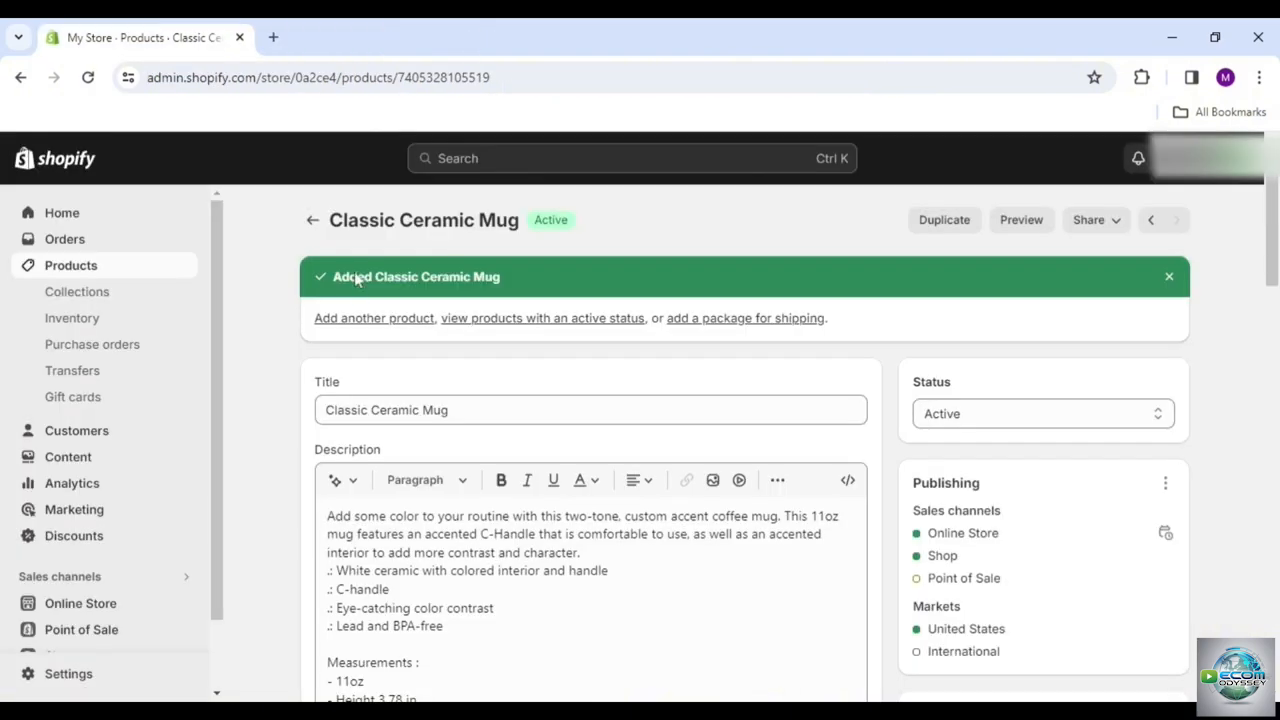
# Start another product from the product list, titled "Classic Unisex Tee", and paste its description with the size measurements table.
pyautogui.click(313, 221)
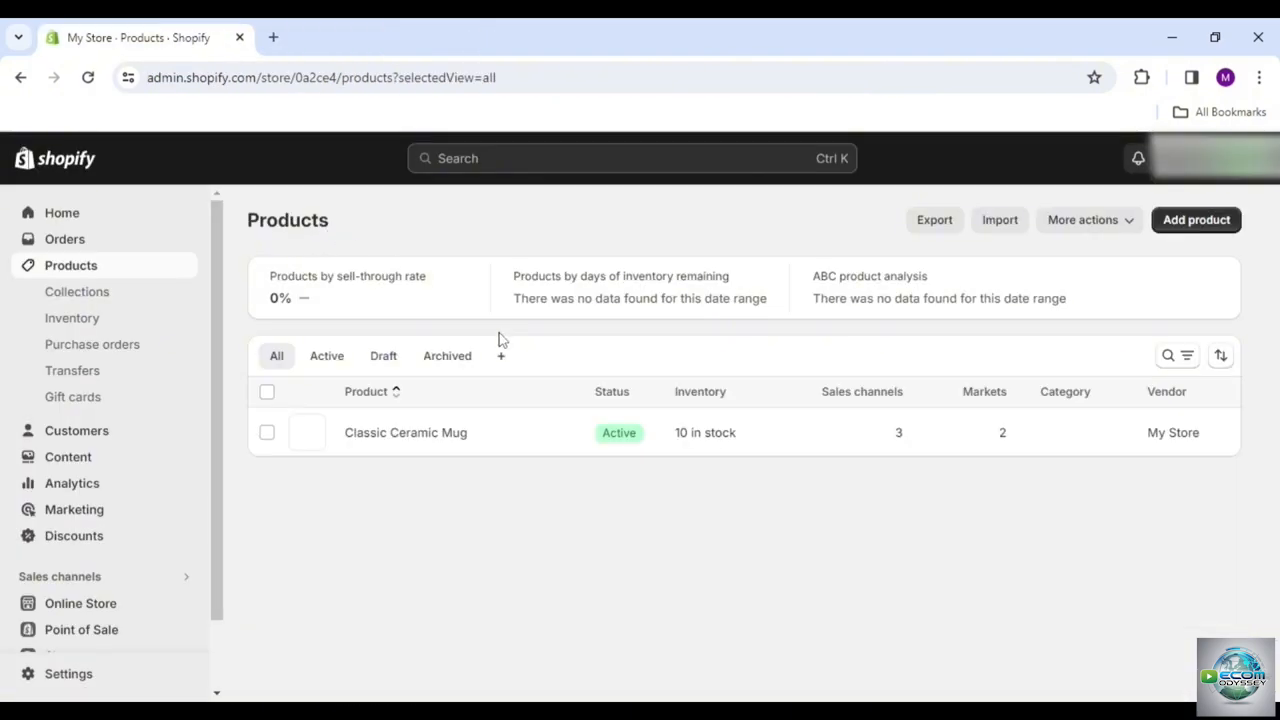
pyautogui.click(1198, 222)
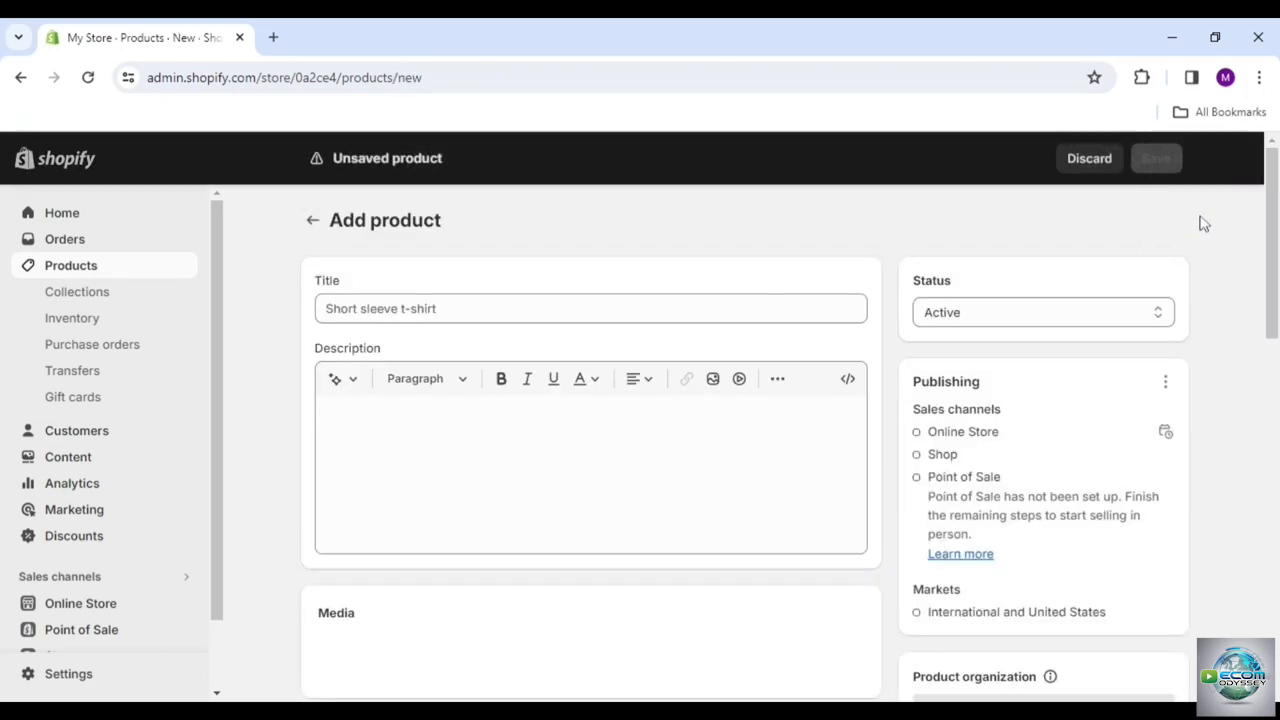
pyautogui.click(793, 312)
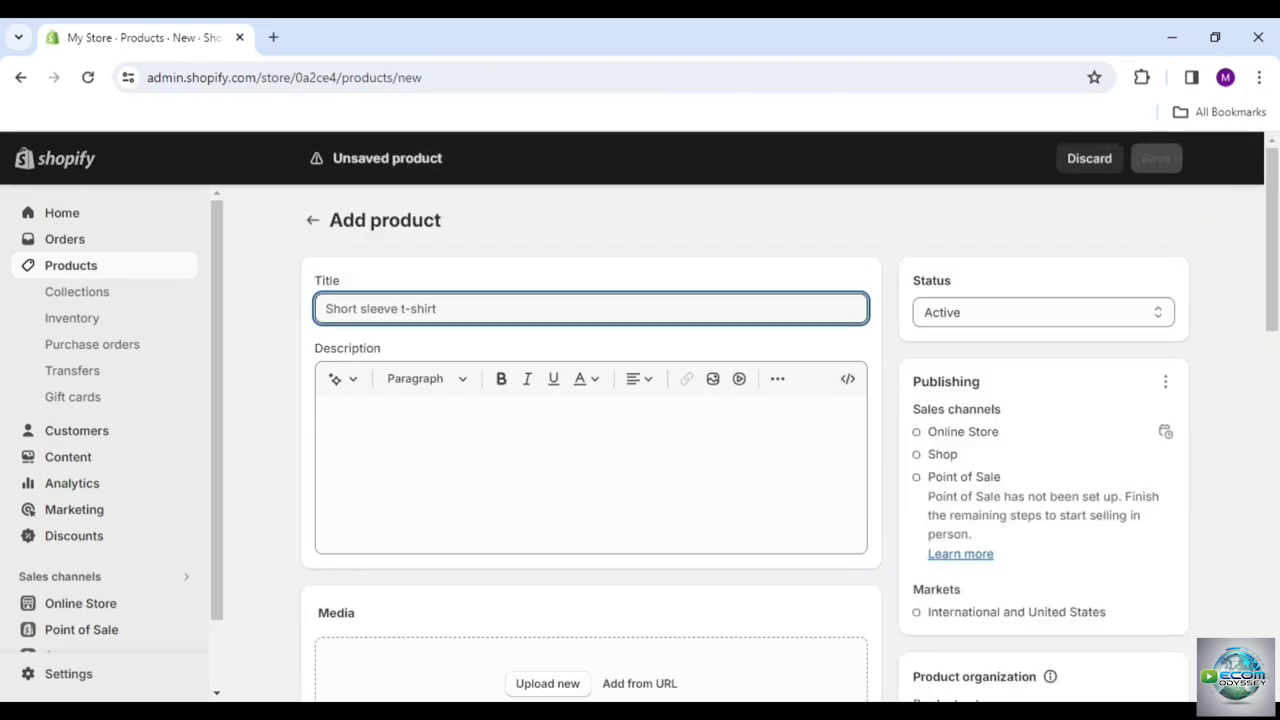
pyautogui.write('Clas')
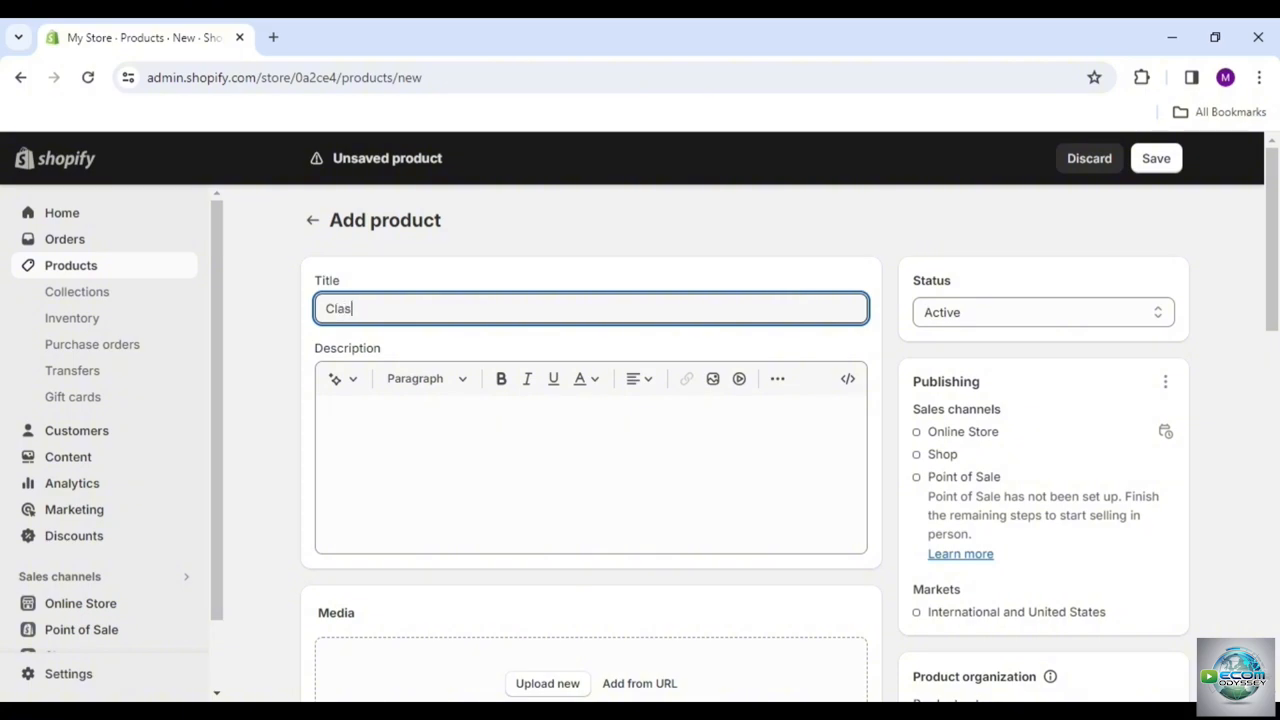
pyautogui.write('sic Unisex Tee')
pyautogui.click(440, 430)
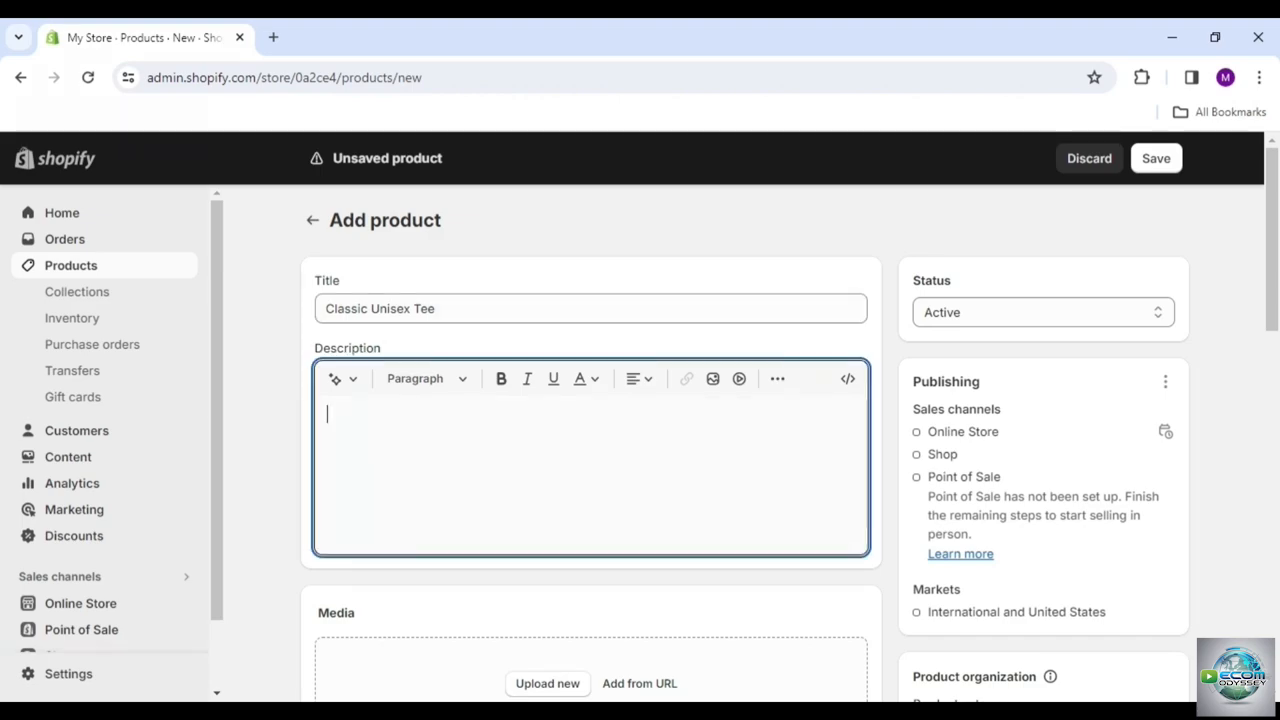
pyautogui.hotkey('ctrl', 'v')
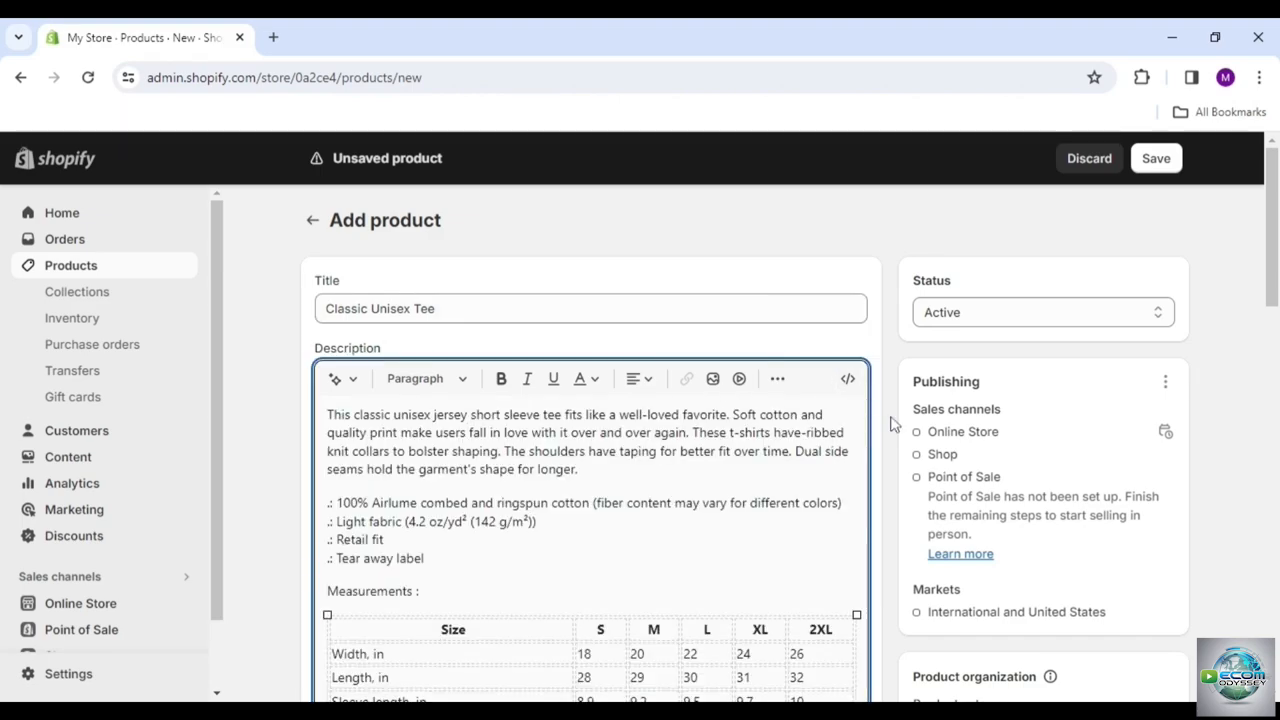
# Upload the three T-shirt images as product media and move the photo of the model to the first position.
pyautogui.scroll(-3, 893, 424)
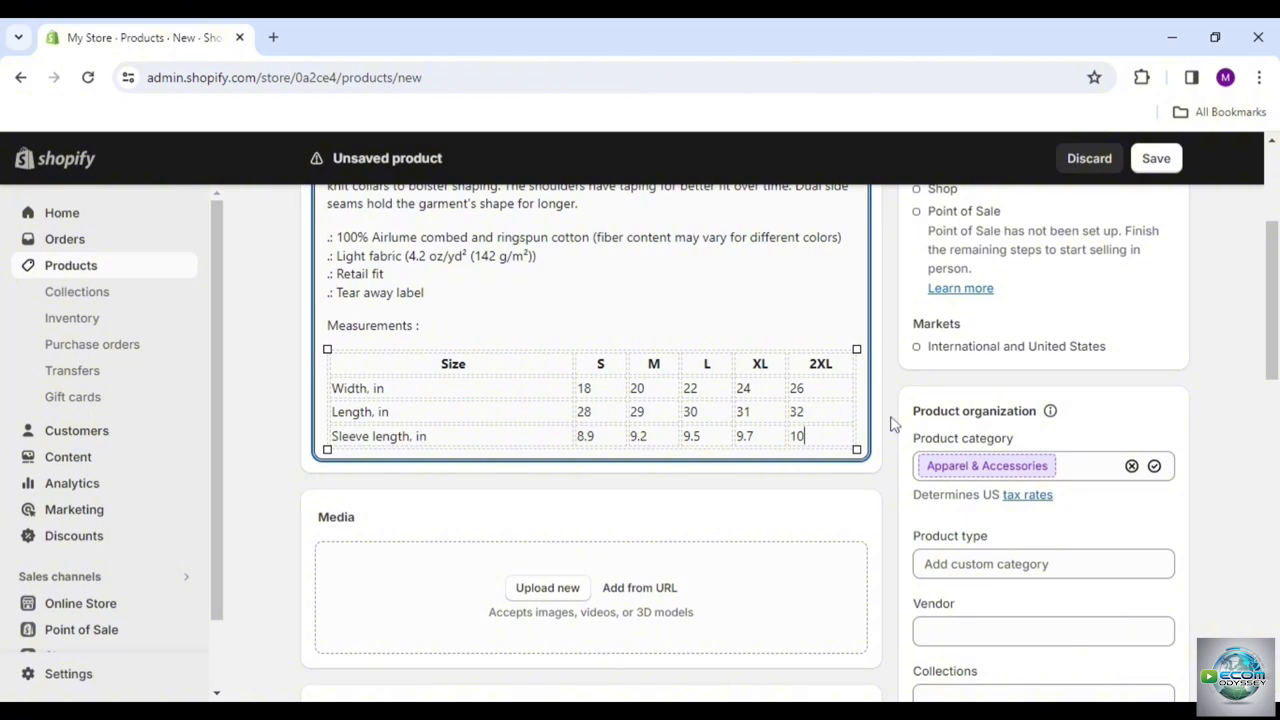
pyautogui.scroll(-2, 893, 424)
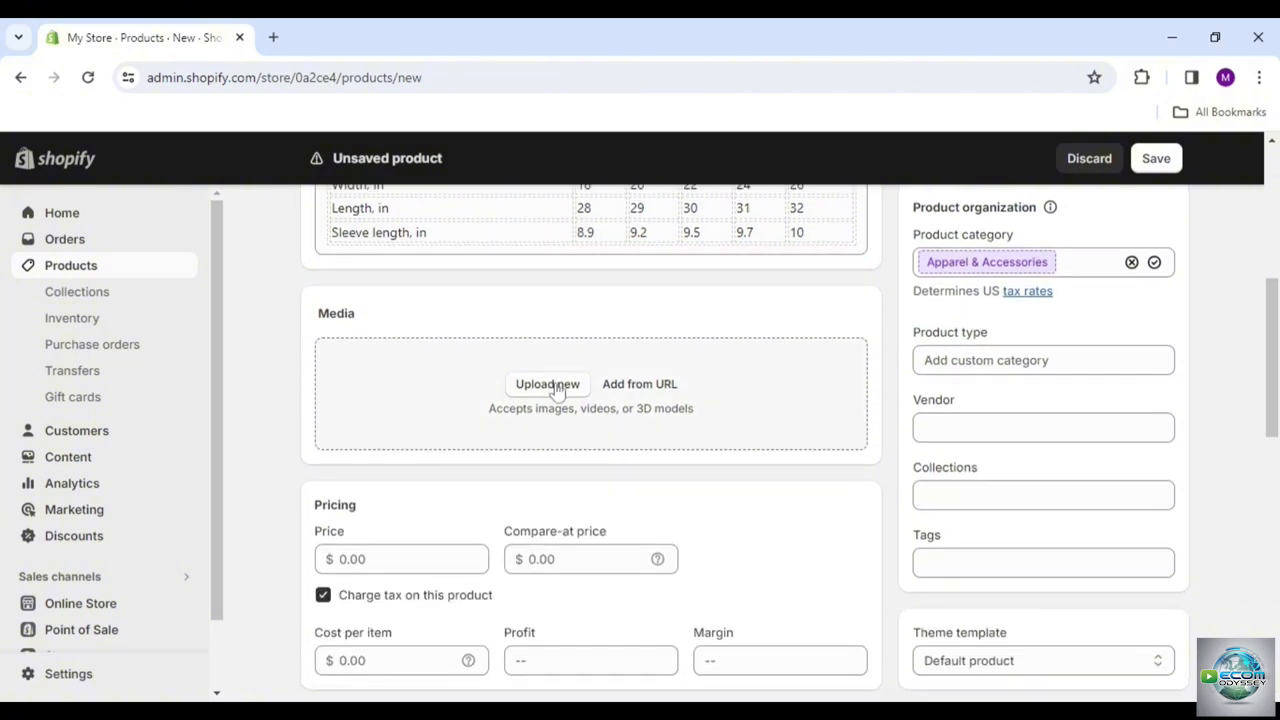
pyautogui.click(557, 389)
pyautogui.press('Return')
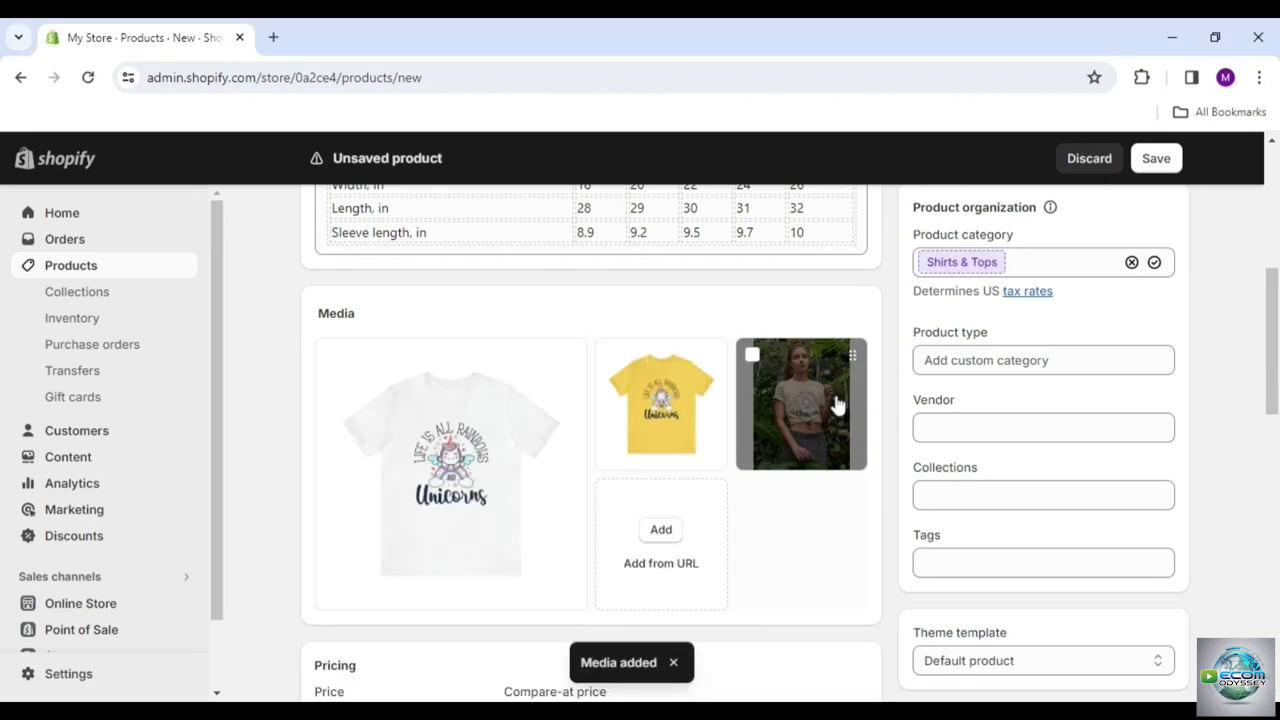
pyautogui.moveTo(838, 404); pyautogui.dragTo(448, 478)
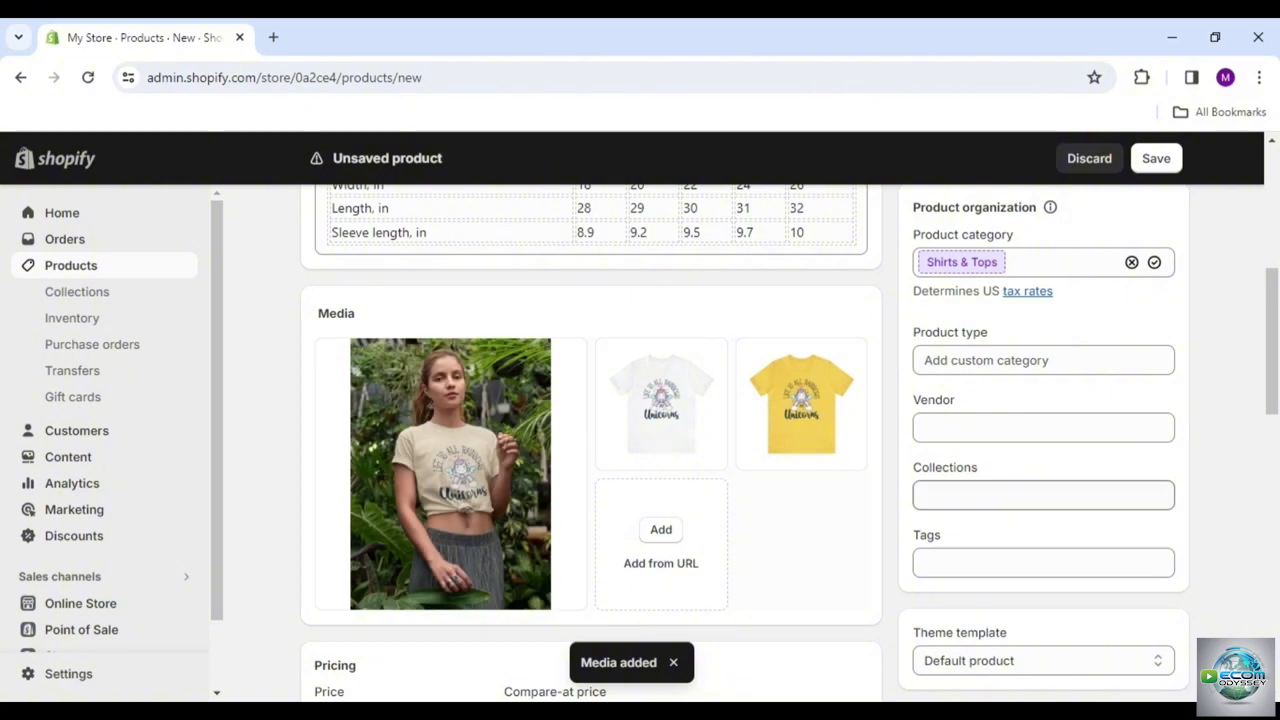
# Set the tee's price to $19.00 and its compare-at price to $25.
pyautogui.scroll(-8, 886, 523)
pyautogui.scroll(7, 886, 523)
pyautogui.scroll(-1, 886, 523)
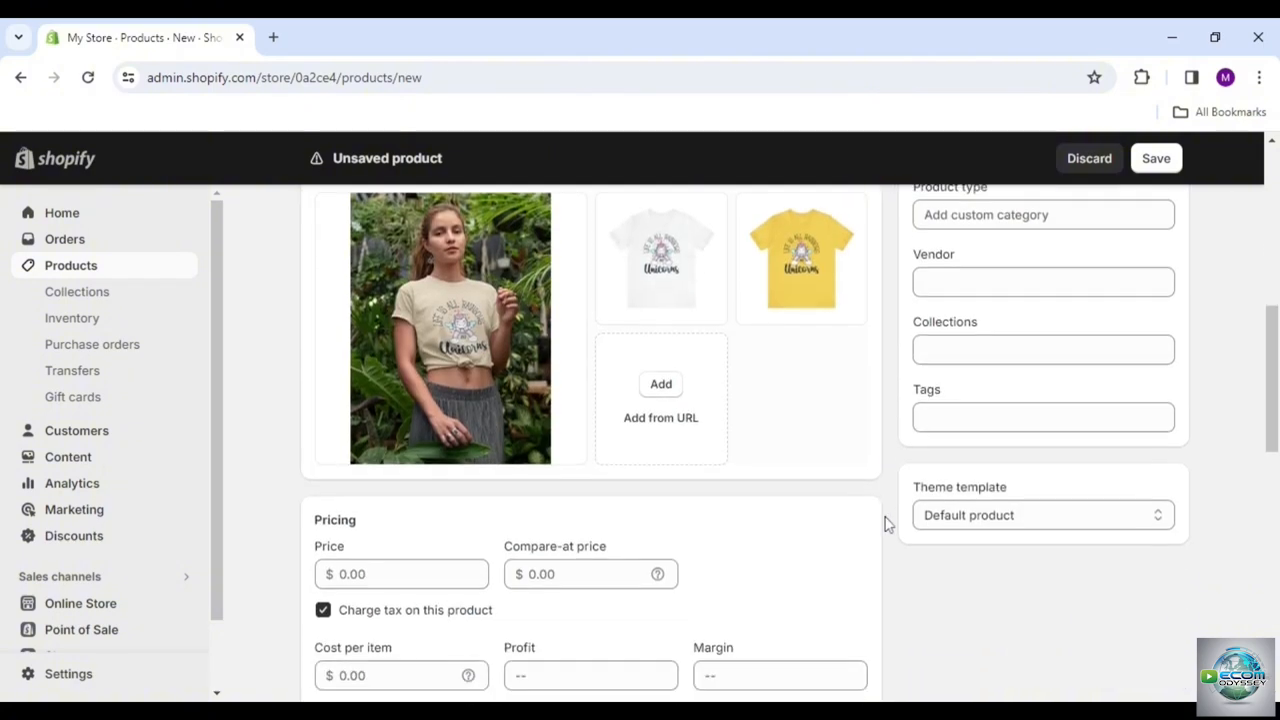
pyautogui.scroll(-2, 886, 523)
pyautogui.click(412, 326)
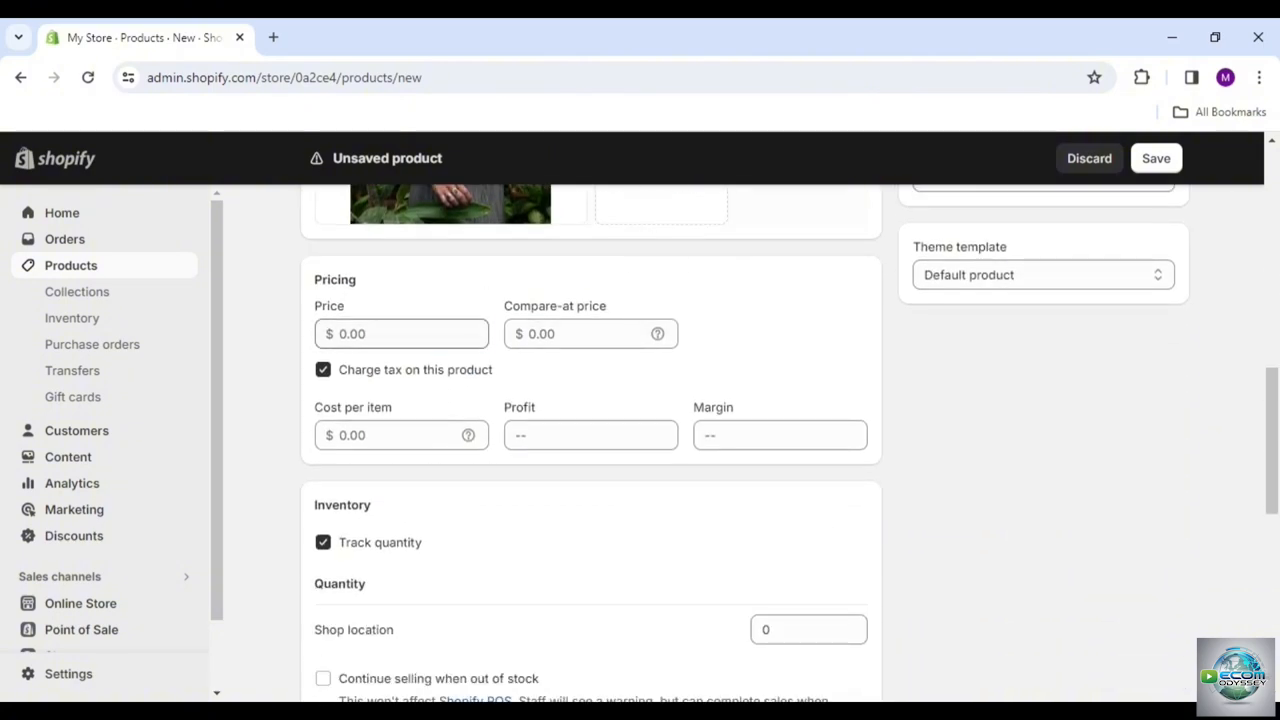
pyautogui.click(412, 334)
pyautogui.write('19')
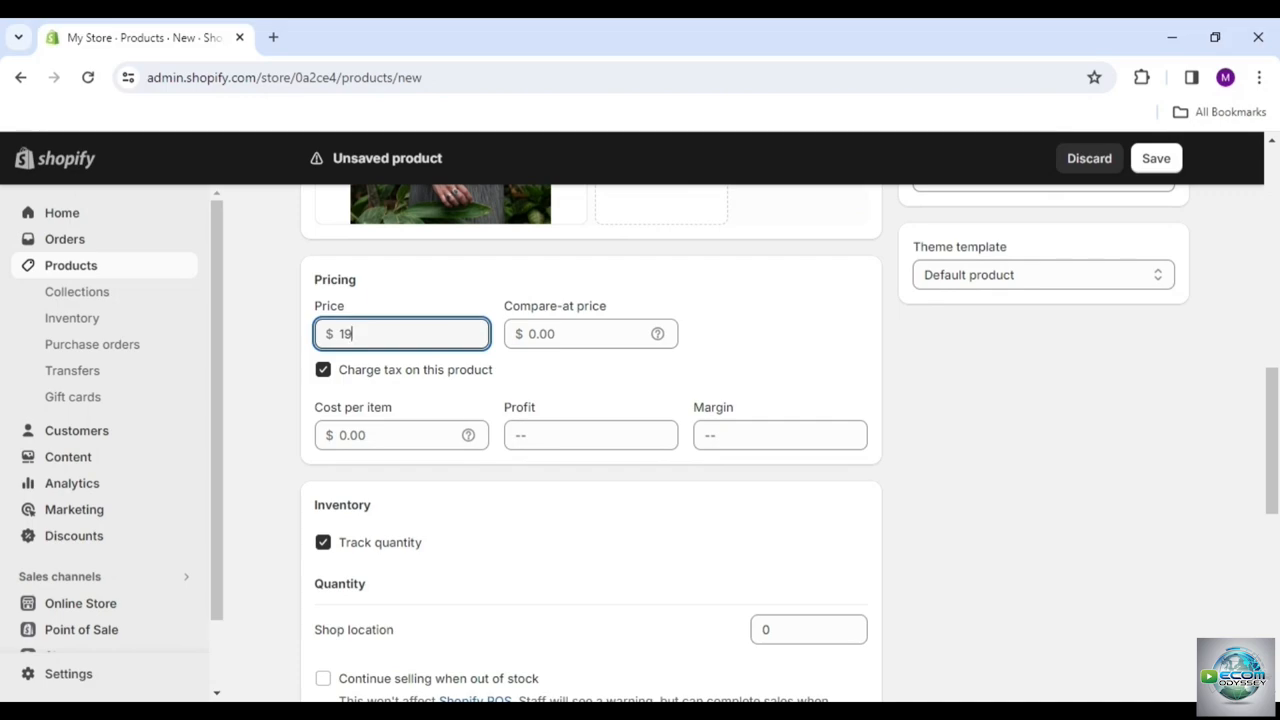
pyautogui.click(528, 334)
pyautogui.write('25')
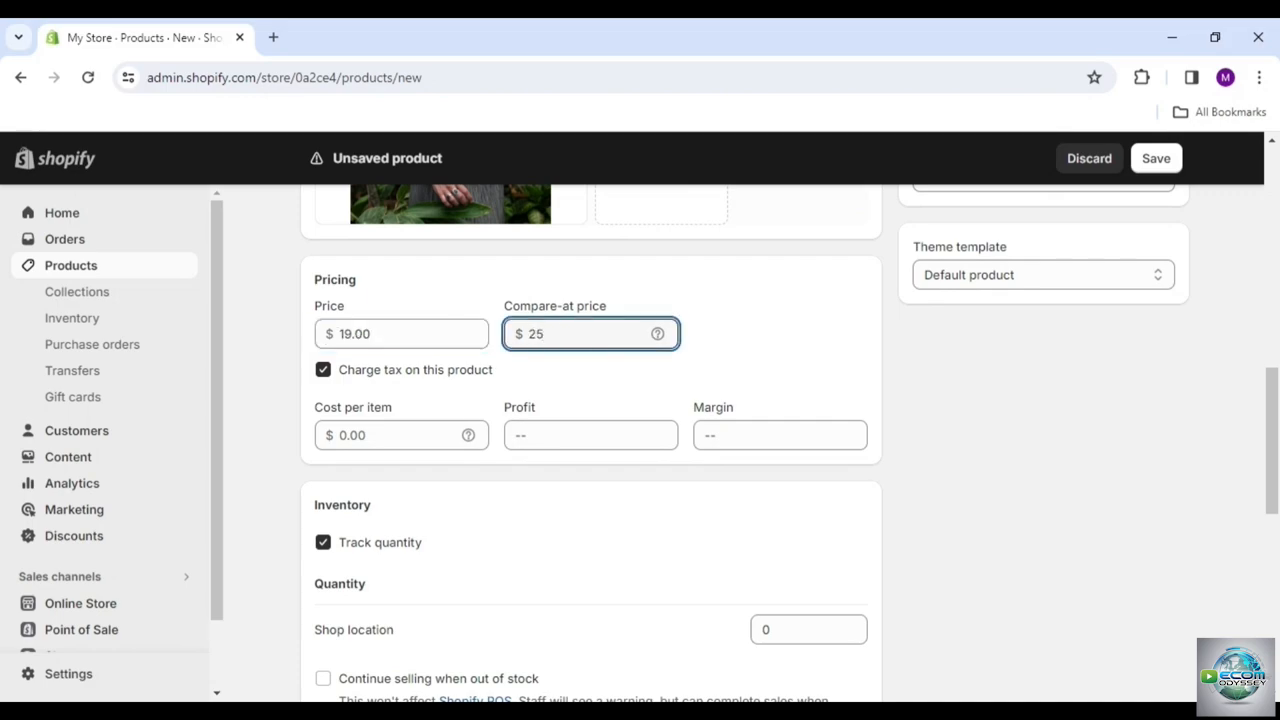
pyautogui.click(745, 352)
# Turn off quantity tracking for the tee and set its shipping weight to 0.5 lb.
pyautogui.scroll(-4, 745, 352)
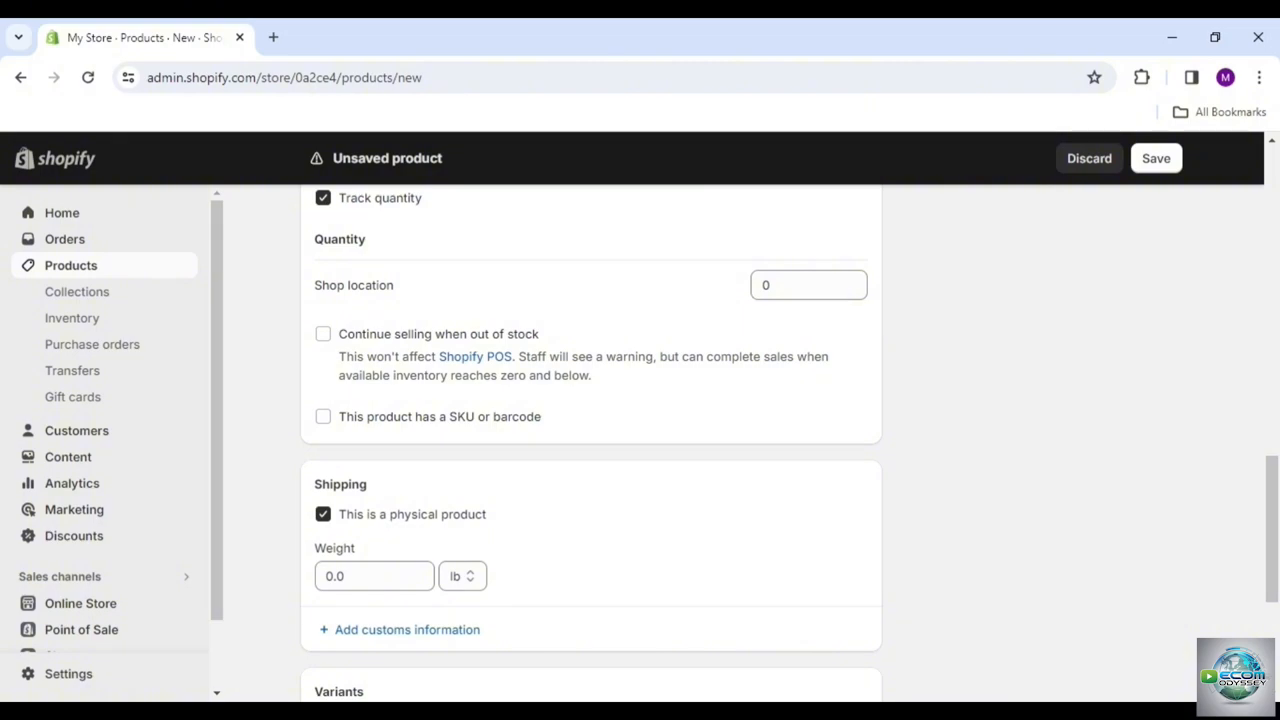
pyautogui.click(372, 198)
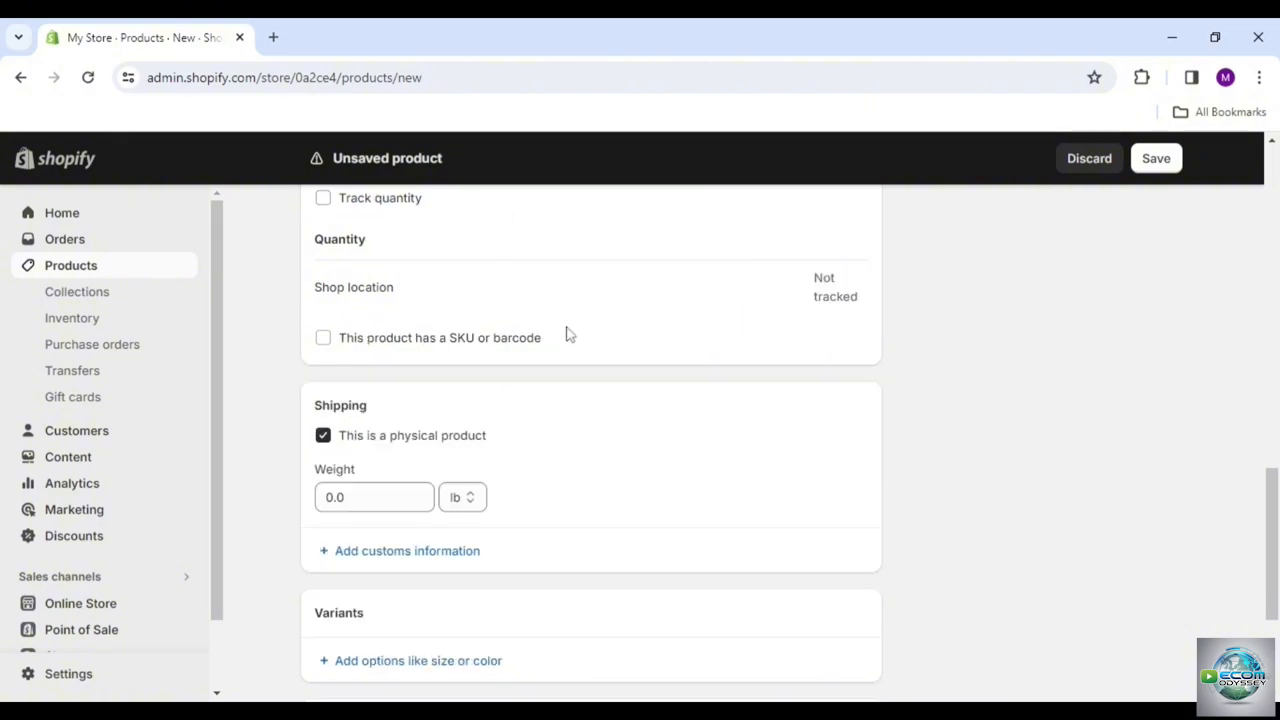
pyautogui.scroll(-2, 566, 335)
pyautogui.doubleClick(380, 325)
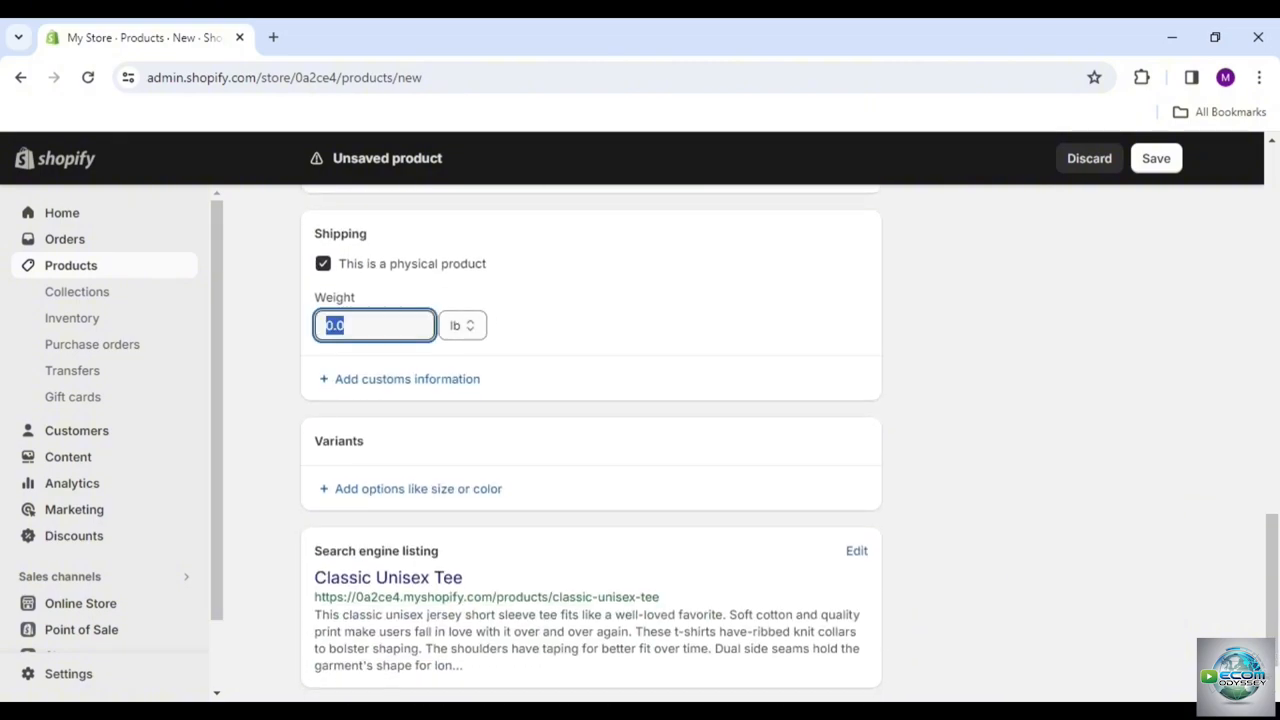
pyautogui.write('0.5')
pyautogui.click(548, 343)
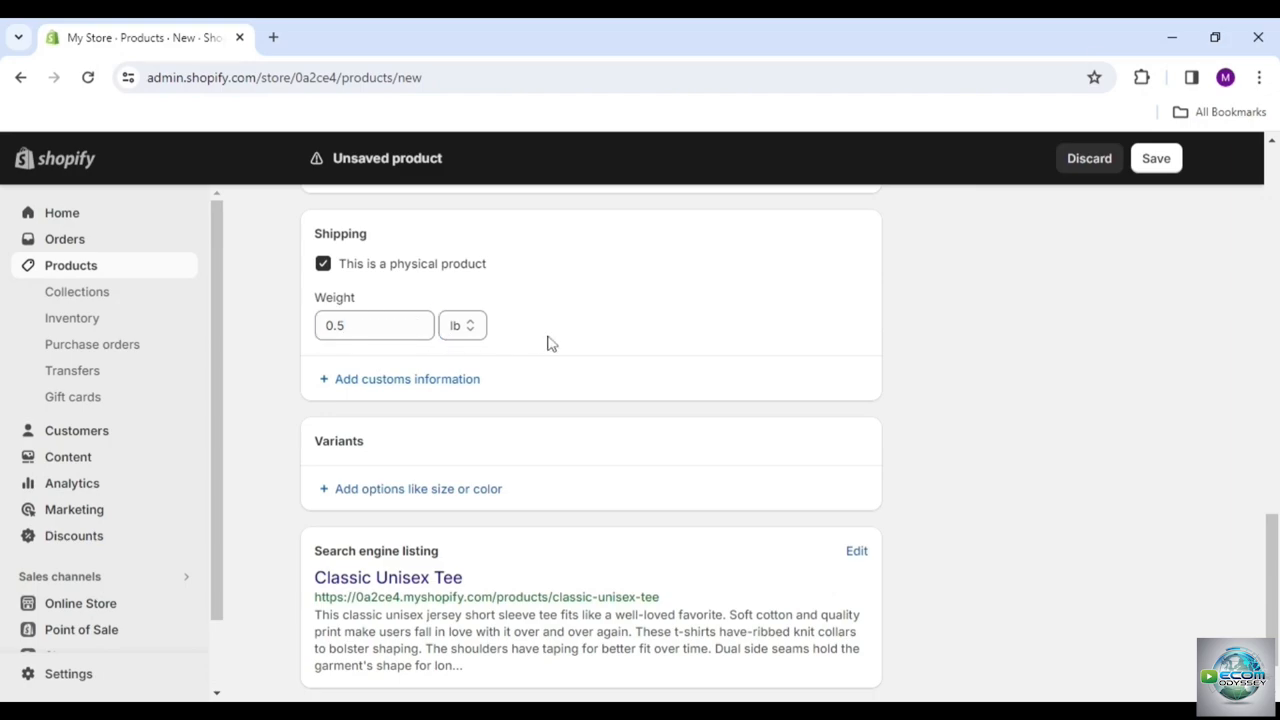
# Add a Size option to the variants with the values Small, Medium, Large and X-large.
pyautogui.click(474, 498)
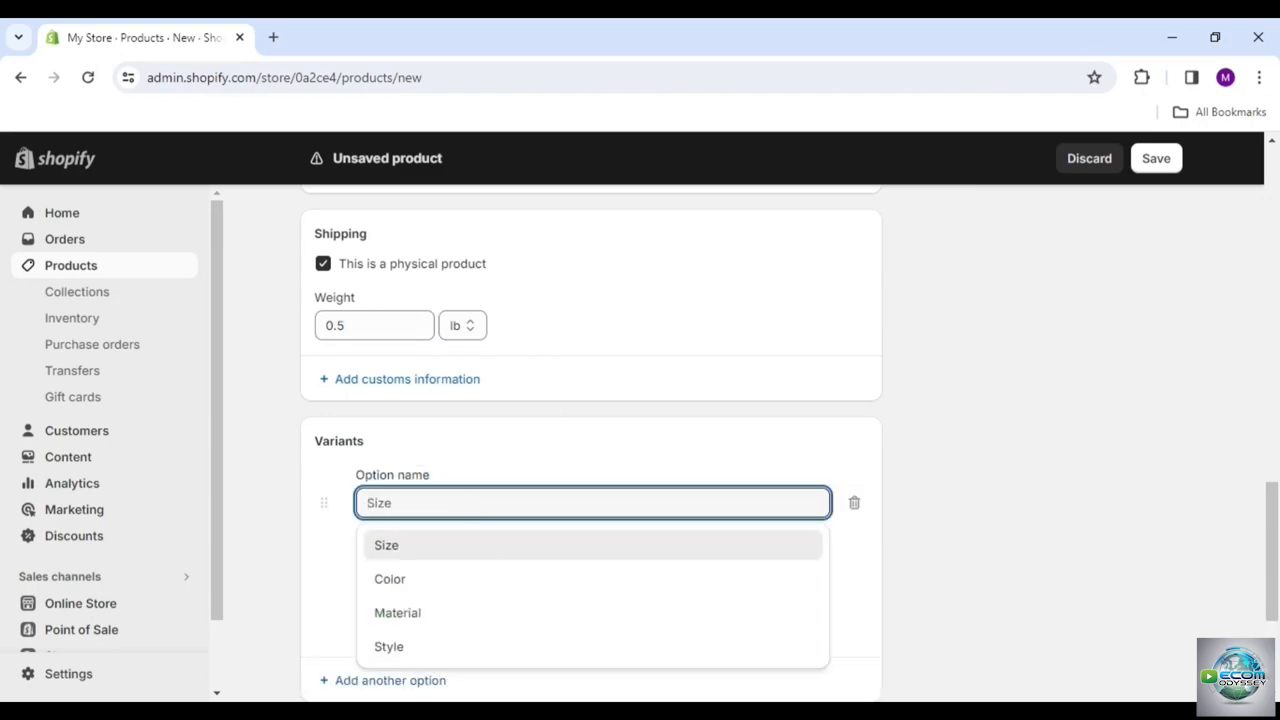
pyautogui.click(472, 545)
pyautogui.scroll(-2, 470, 545)
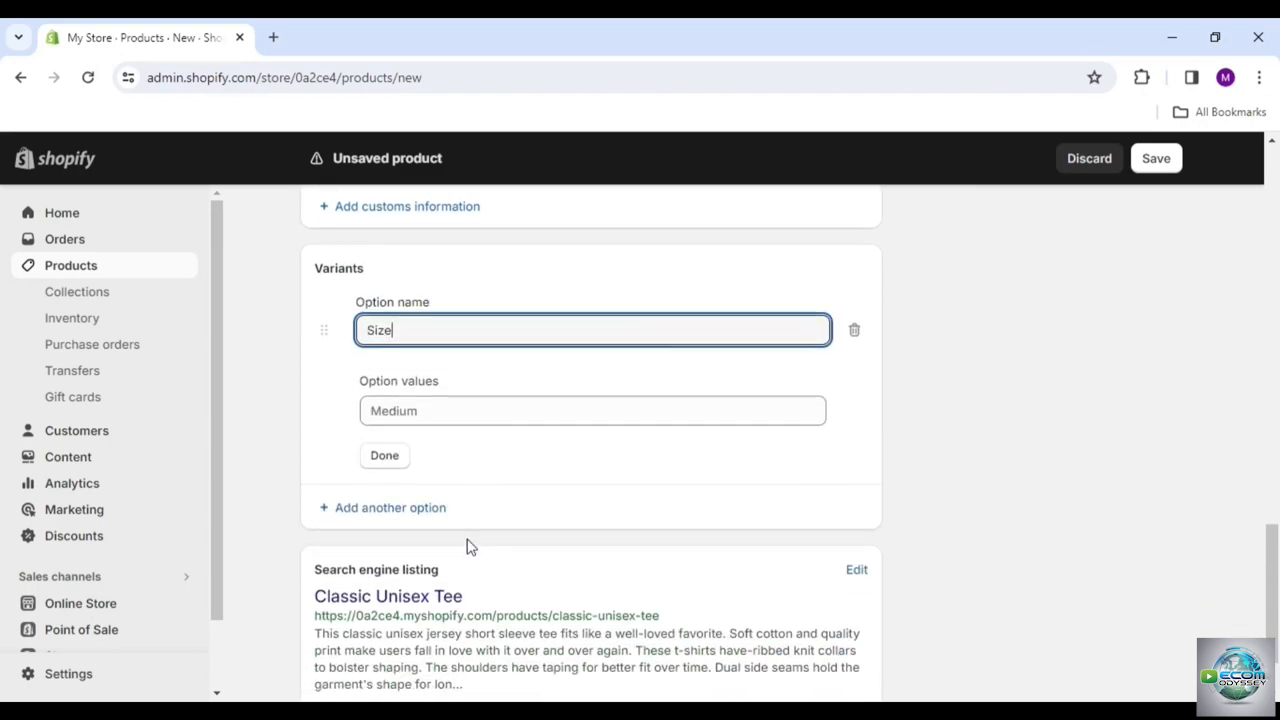
pyautogui.scroll(-1, 470, 546)
pyautogui.click(455, 343)
pyautogui.write('S')
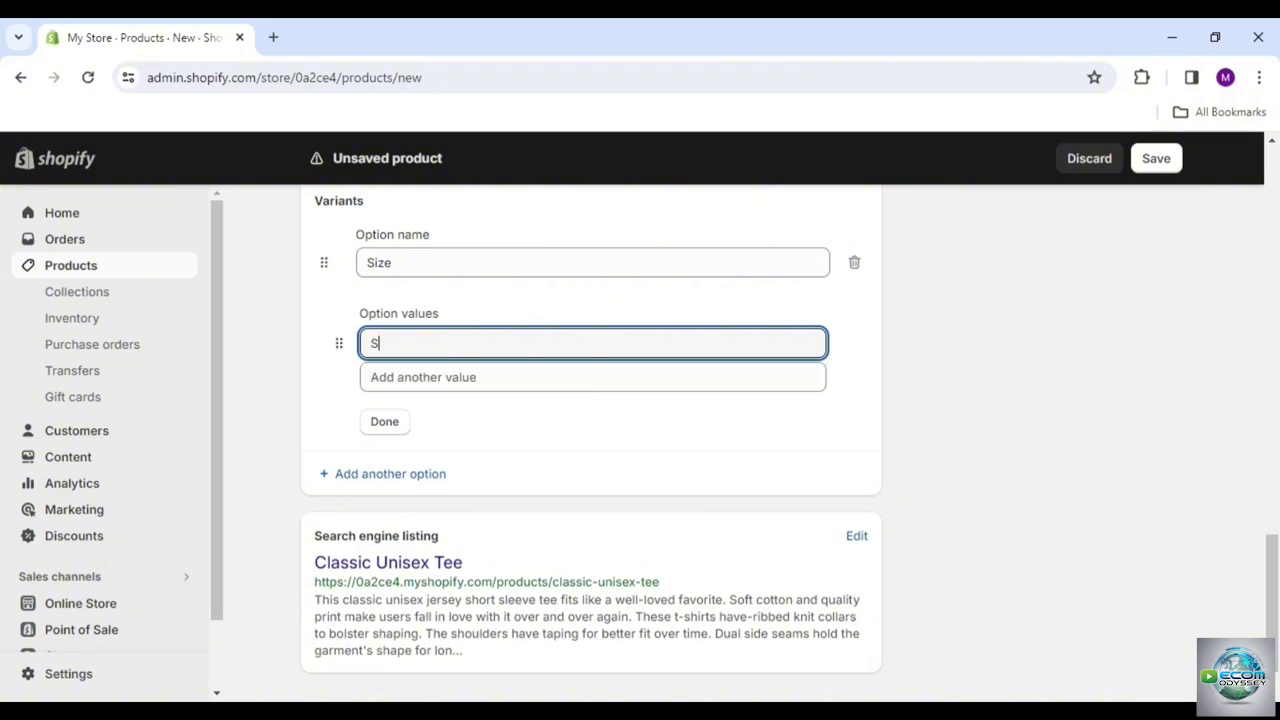
pyautogui.write('mall')
pyautogui.press('Tab')
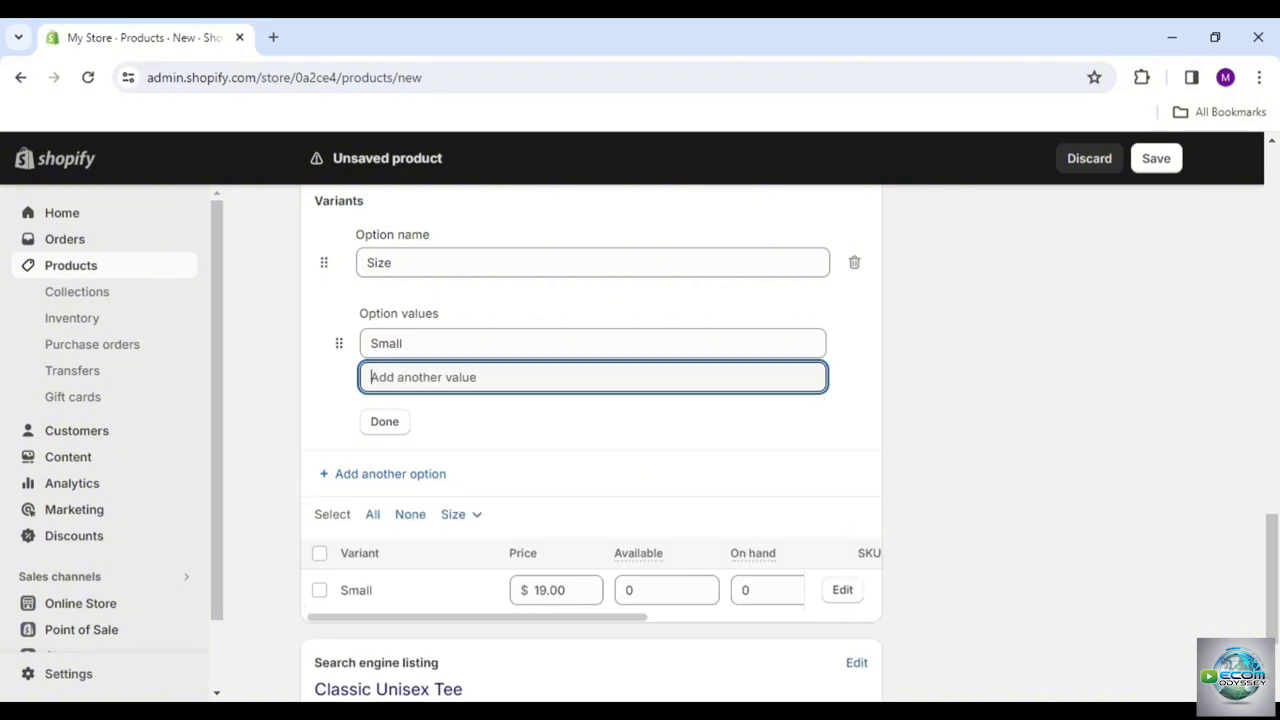
pyautogui.write('Medium')
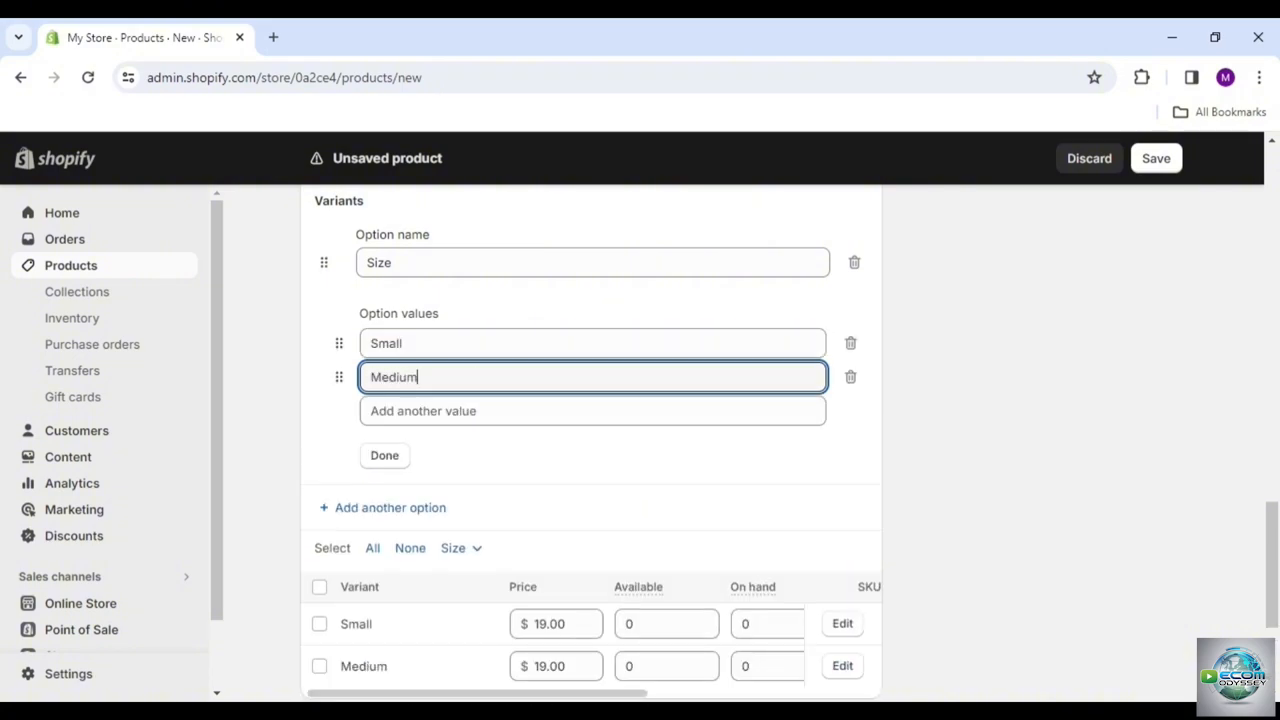
pyautogui.press('Tab')
pyautogui.write('La')
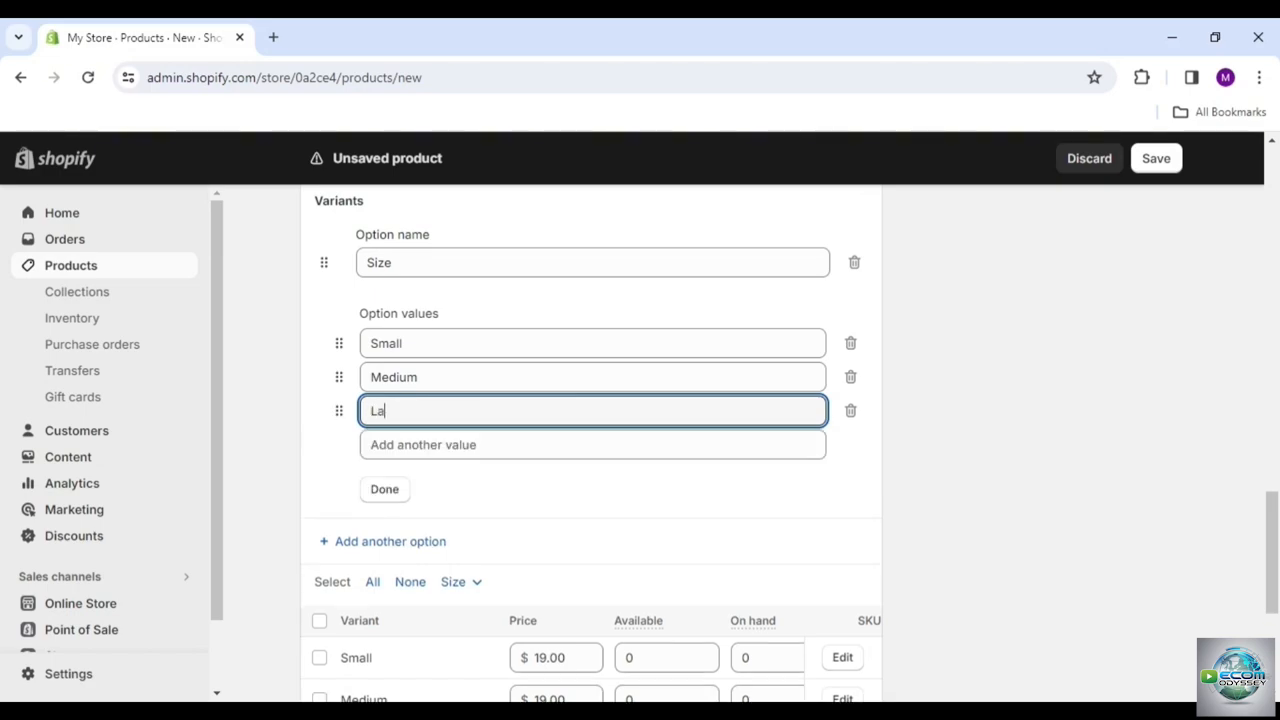
pyautogui.write('rge')
pyautogui.press('Tab')
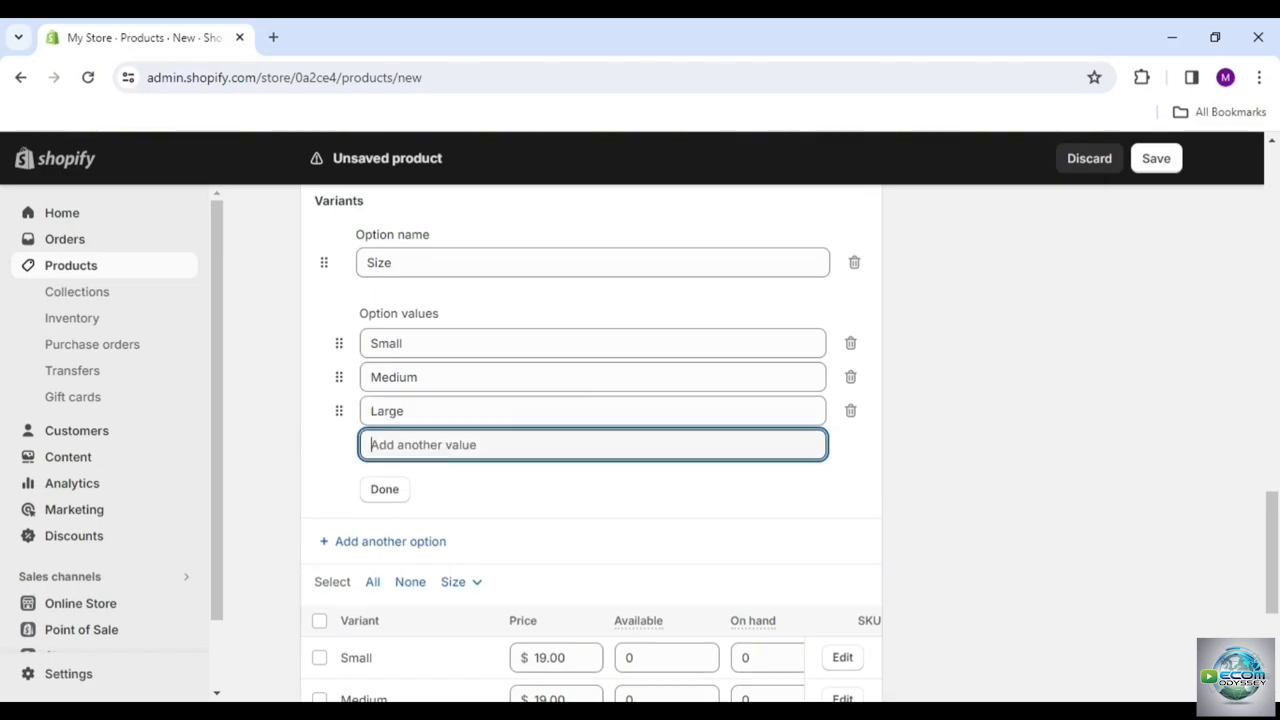
pyautogui.write('X-la')
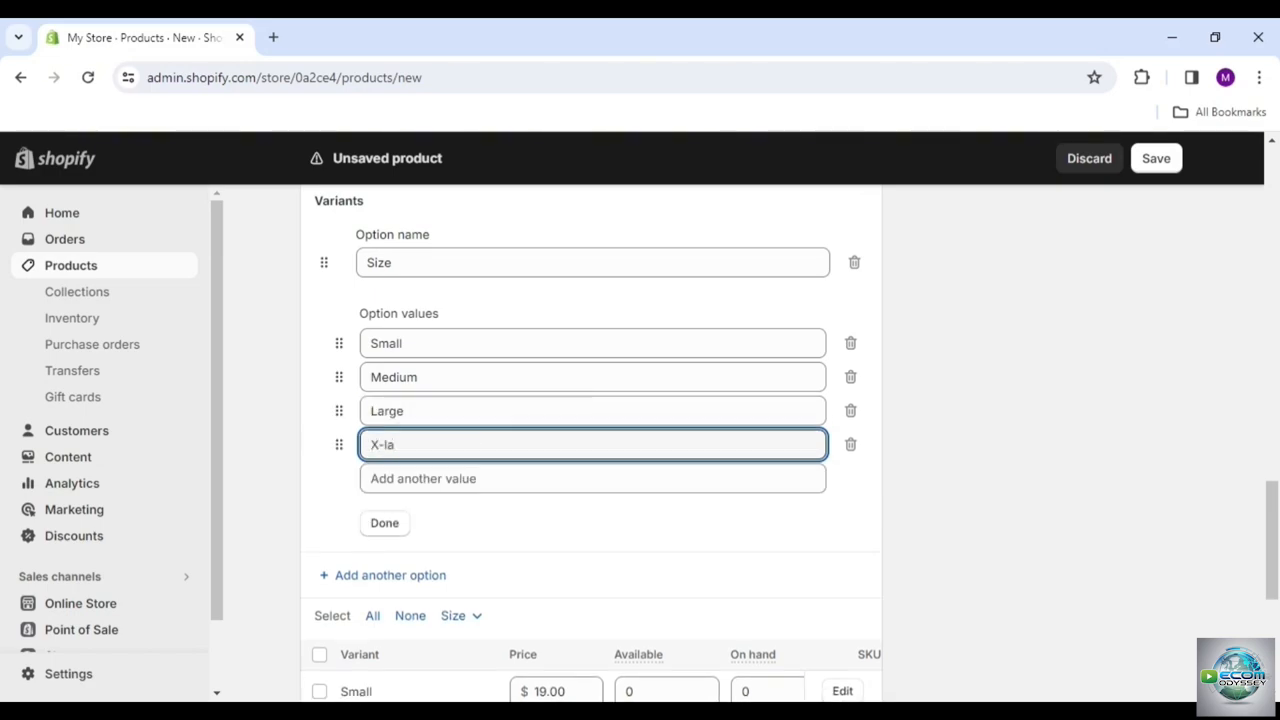
pyautogui.write('rge')
# Add a second variant option, Color, with the values White and Yellow, and save the product.
pyautogui.click(416, 585)
pyautogui.click(446, 500)
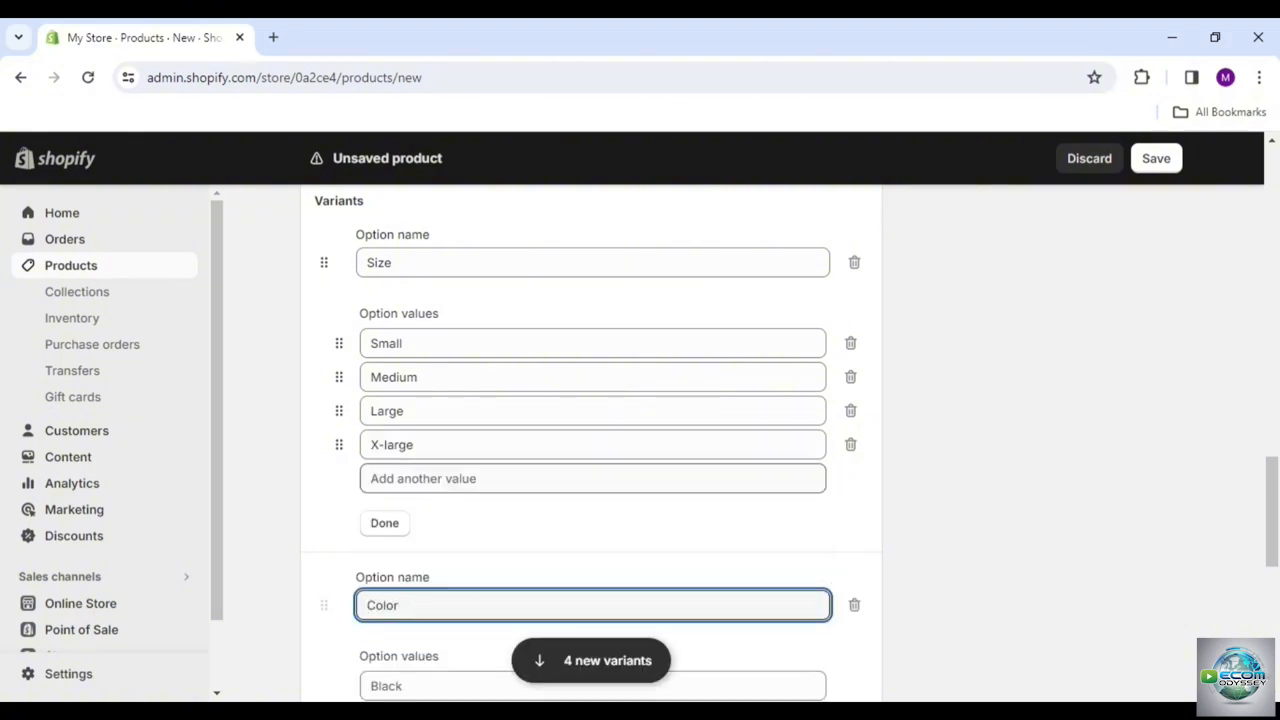
pyautogui.scroll(-3, 540, 500)
pyautogui.click(510, 420)
pyautogui.write('W')
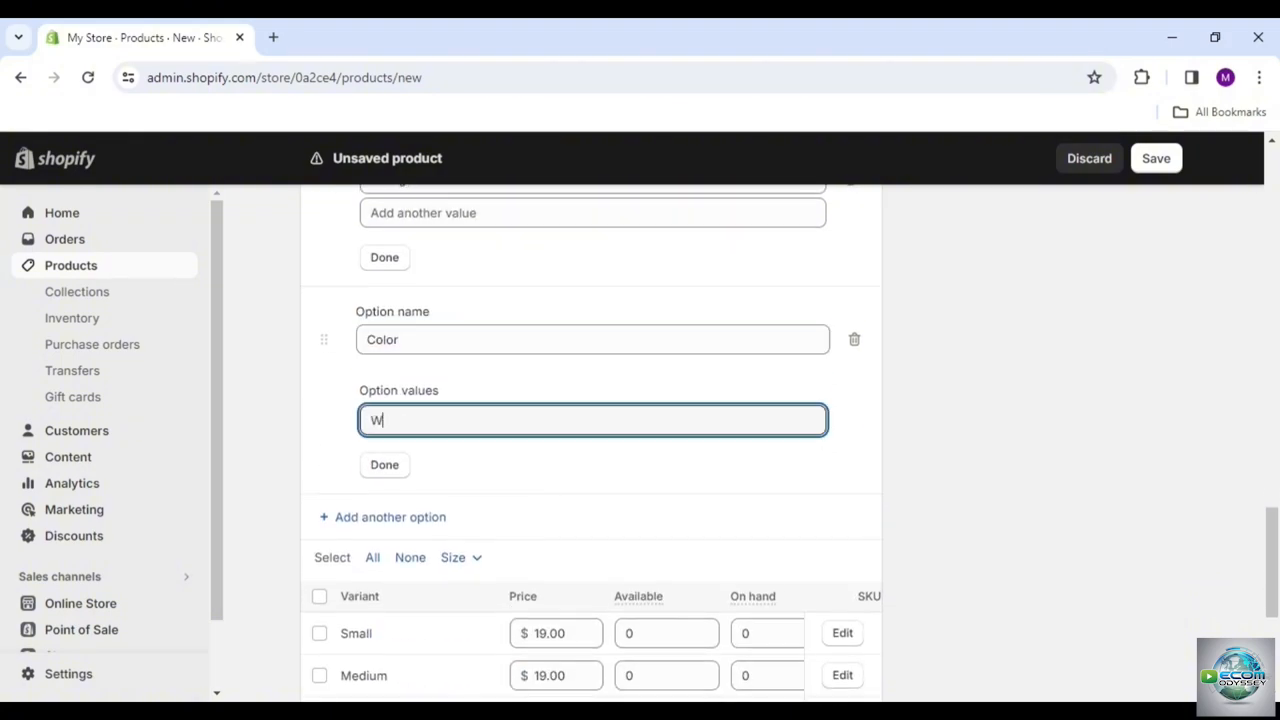
pyautogui.write('hite')
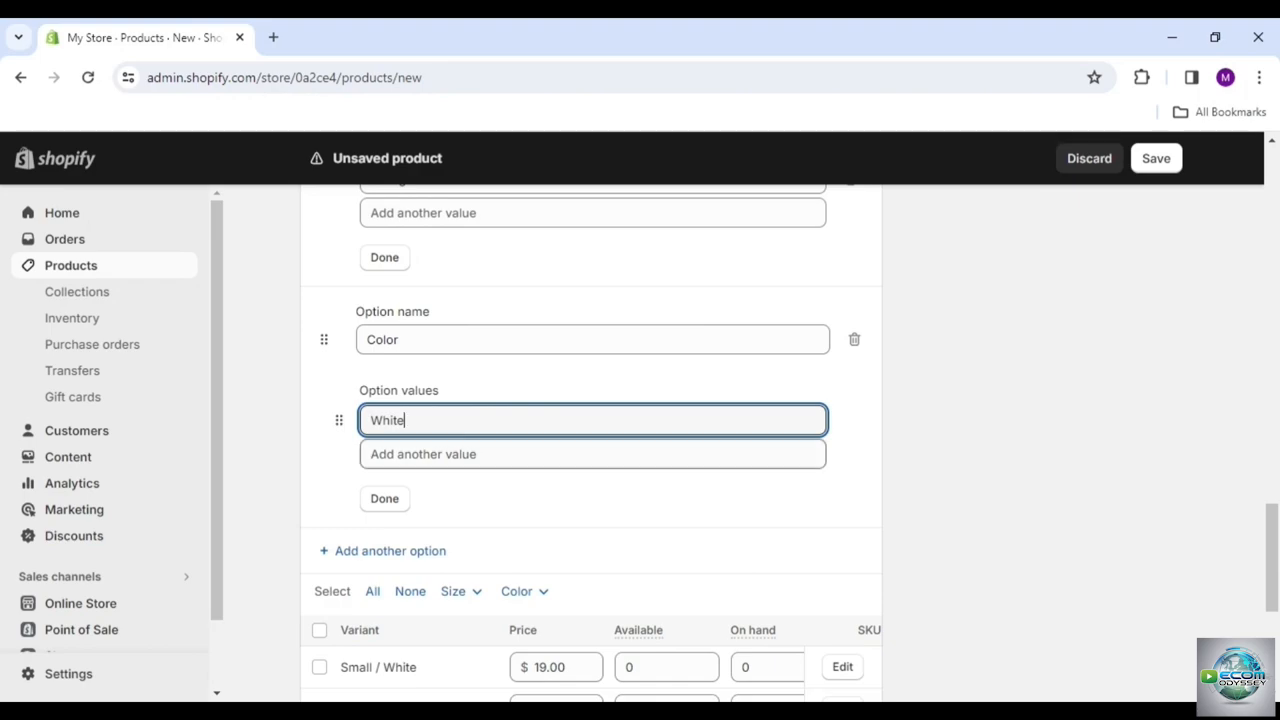
pyautogui.click(592, 454)
pyautogui.write('Yellow')
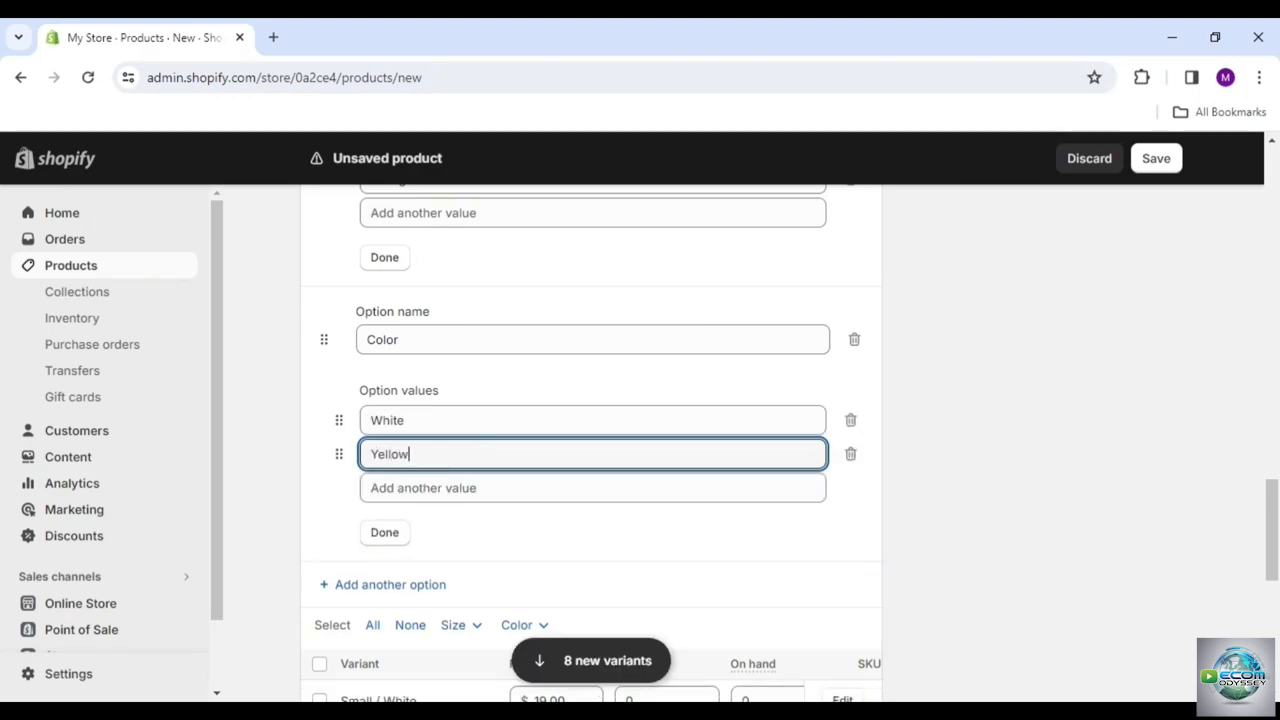
pyautogui.hotkey('ctrl', 's')
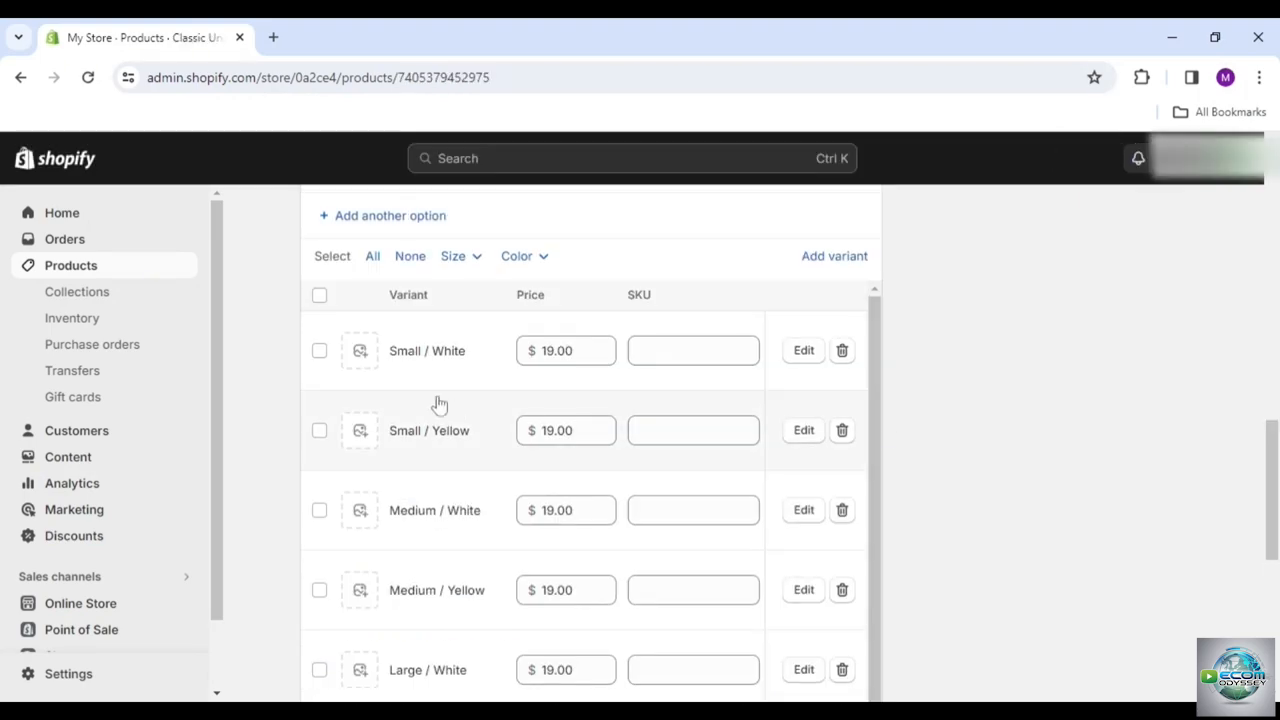
# Assign the white T-shirt image to the Small / White variant and the yellow T-shirt image to Small / Yellow.
pyautogui.click(362, 366)
pyautogui.click(707, 437)
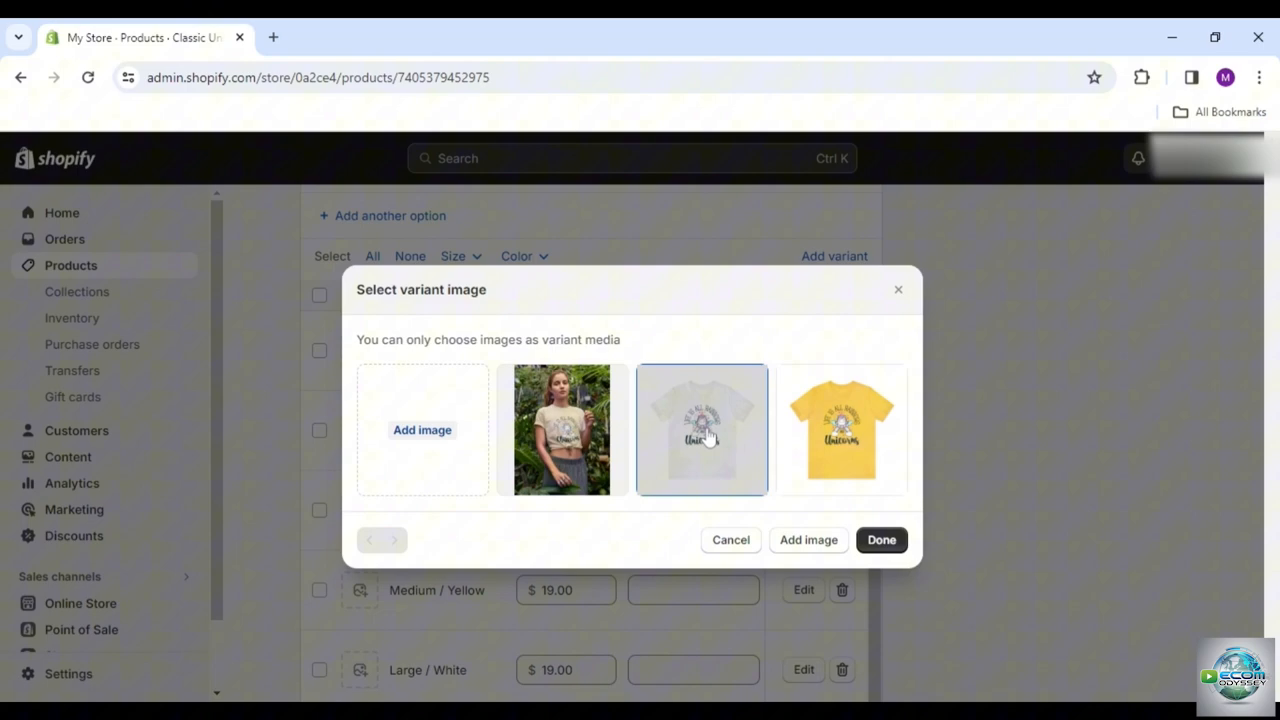
pyautogui.click(881, 539)
pyautogui.click(360, 432)
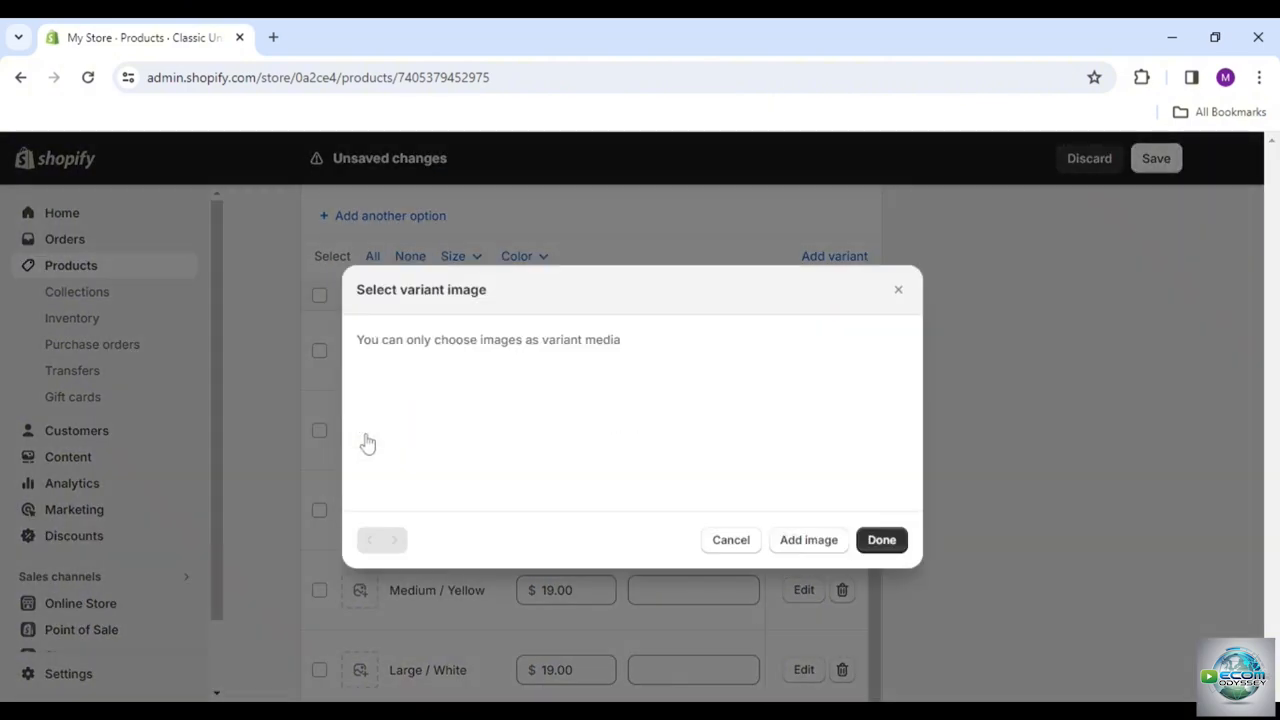
pyautogui.click(843, 430)
pyautogui.click(890, 539)
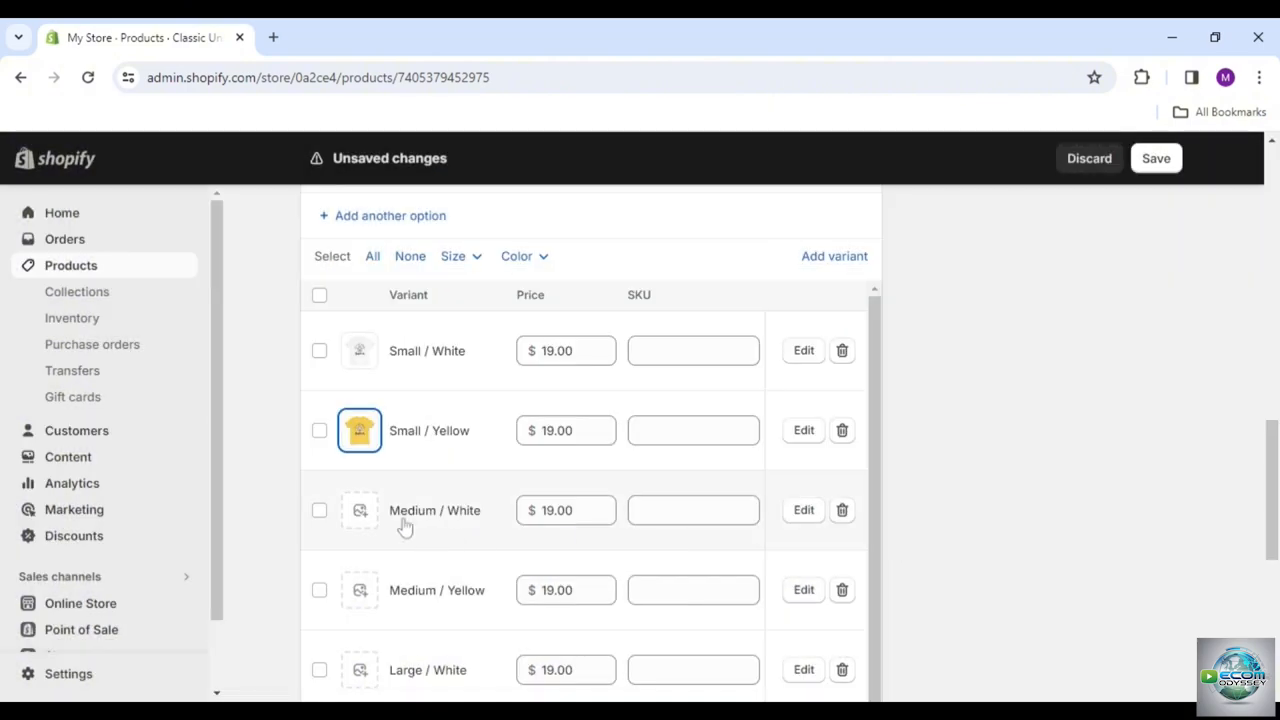
# Assign the white T-shirt image to the Medium / White variant and the yellow T-shirt image to Medium / Yellow.
pyautogui.click(362, 512)
pyautogui.click(757, 464)
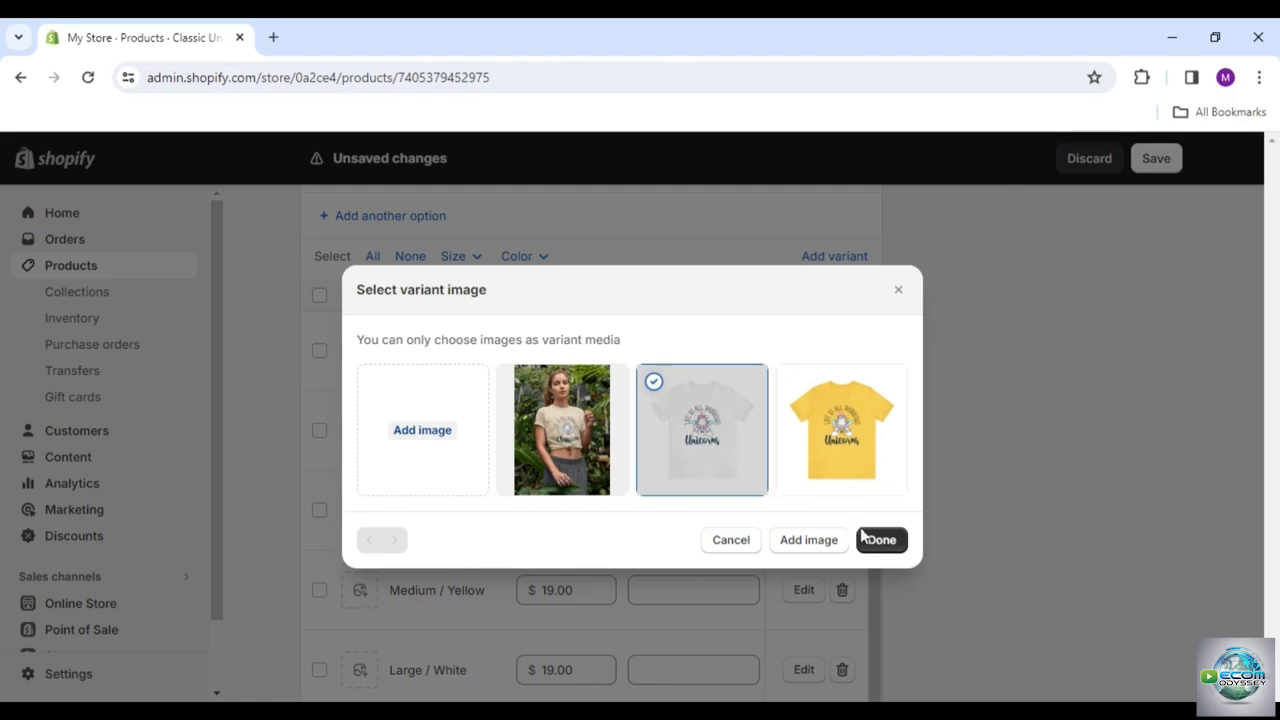
pyautogui.click(876, 539)
pyautogui.click(358, 592)
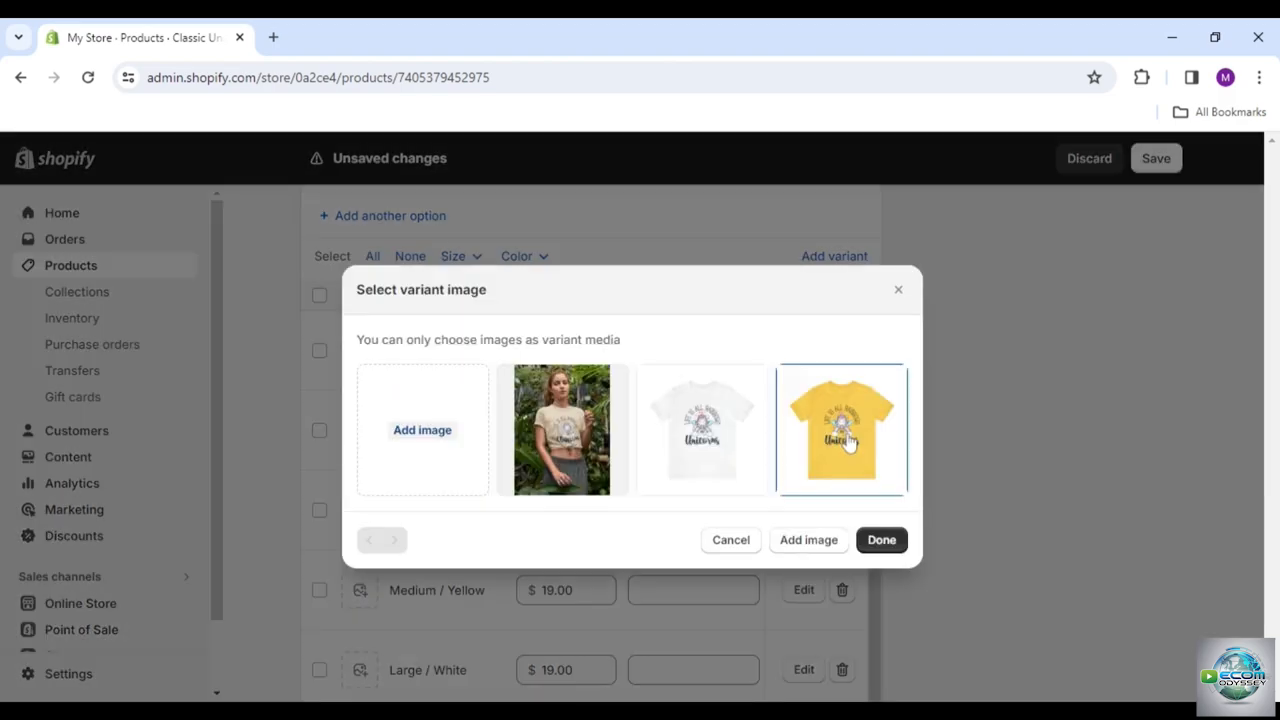
pyautogui.click(846, 437)
pyautogui.click(885, 539)
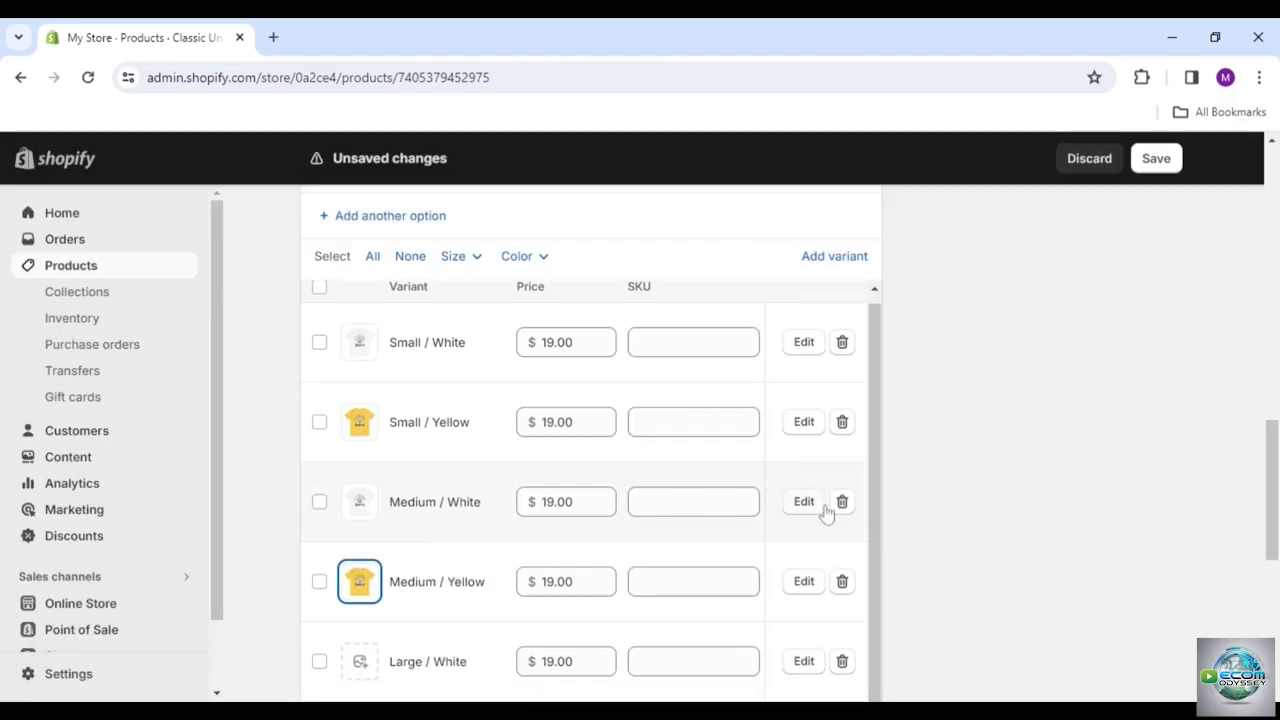
# Assign the white T-shirt image to the Large / White variant and the yellow T-shirt image to Large / Yellow.
pyautogui.scroll(-3, 926, 511)
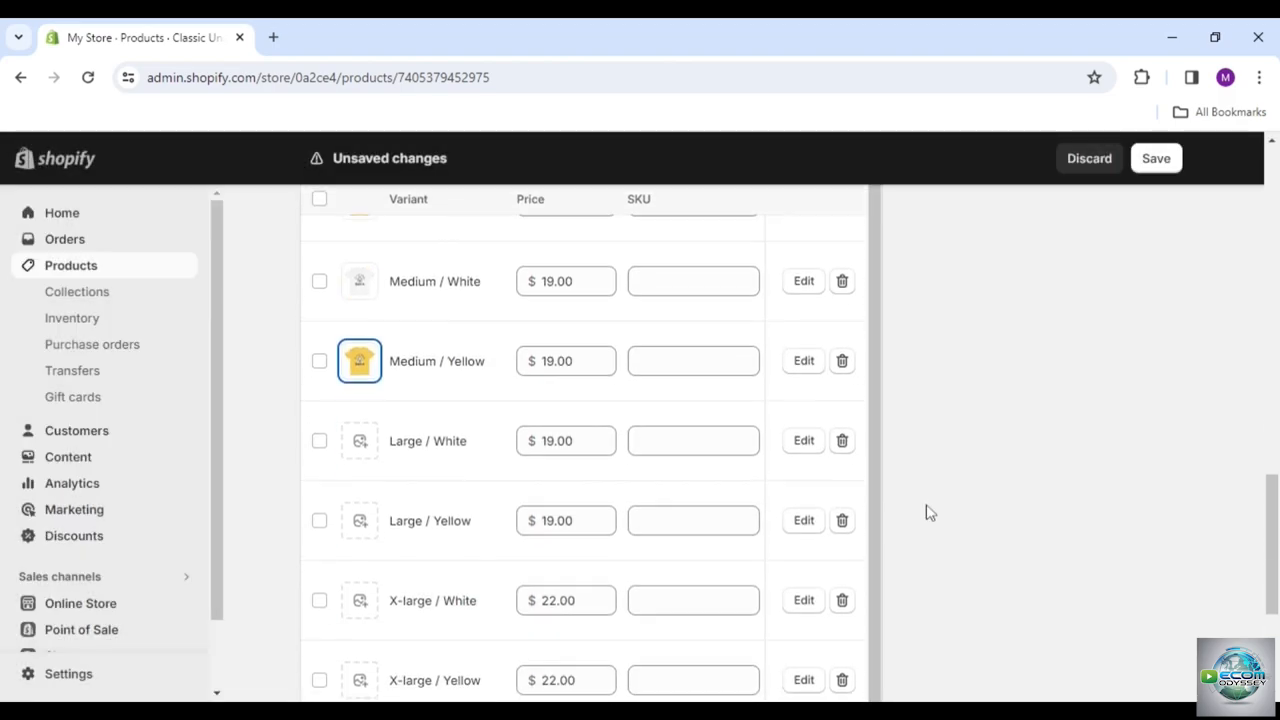
pyautogui.click(358, 438)
pyautogui.click(726, 434)
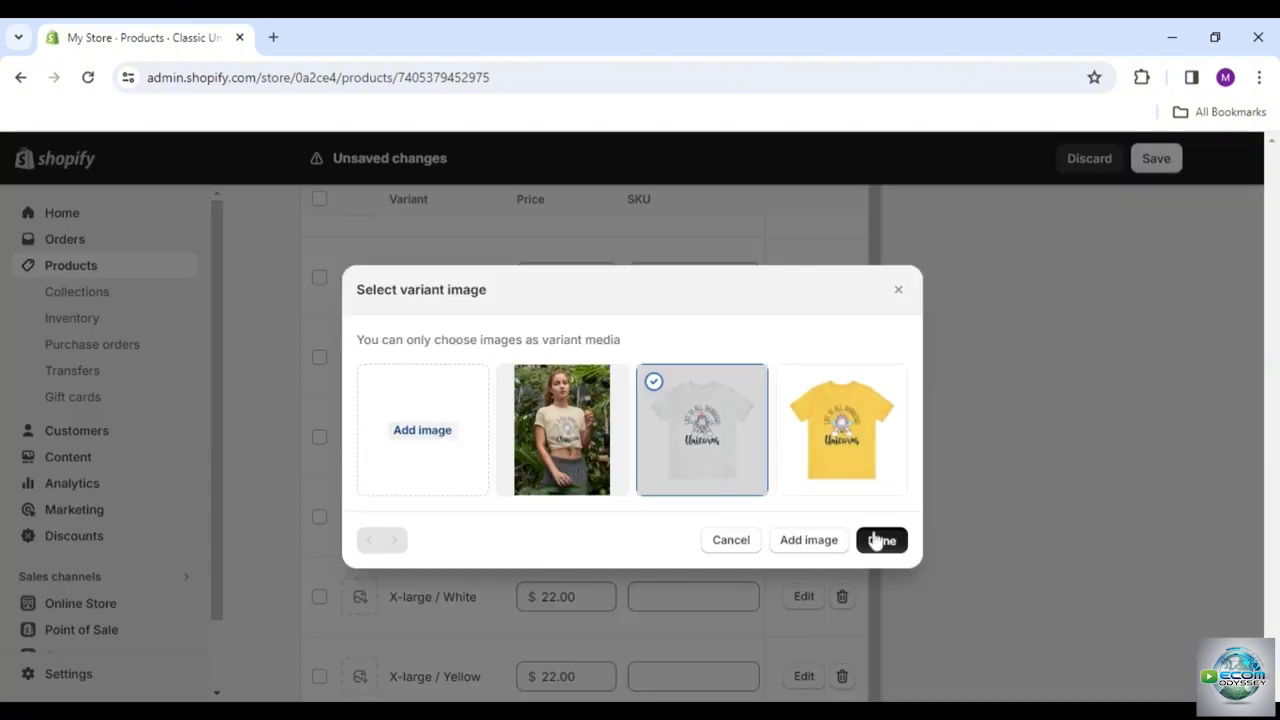
pyautogui.click(871, 540)
pyautogui.click(360, 517)
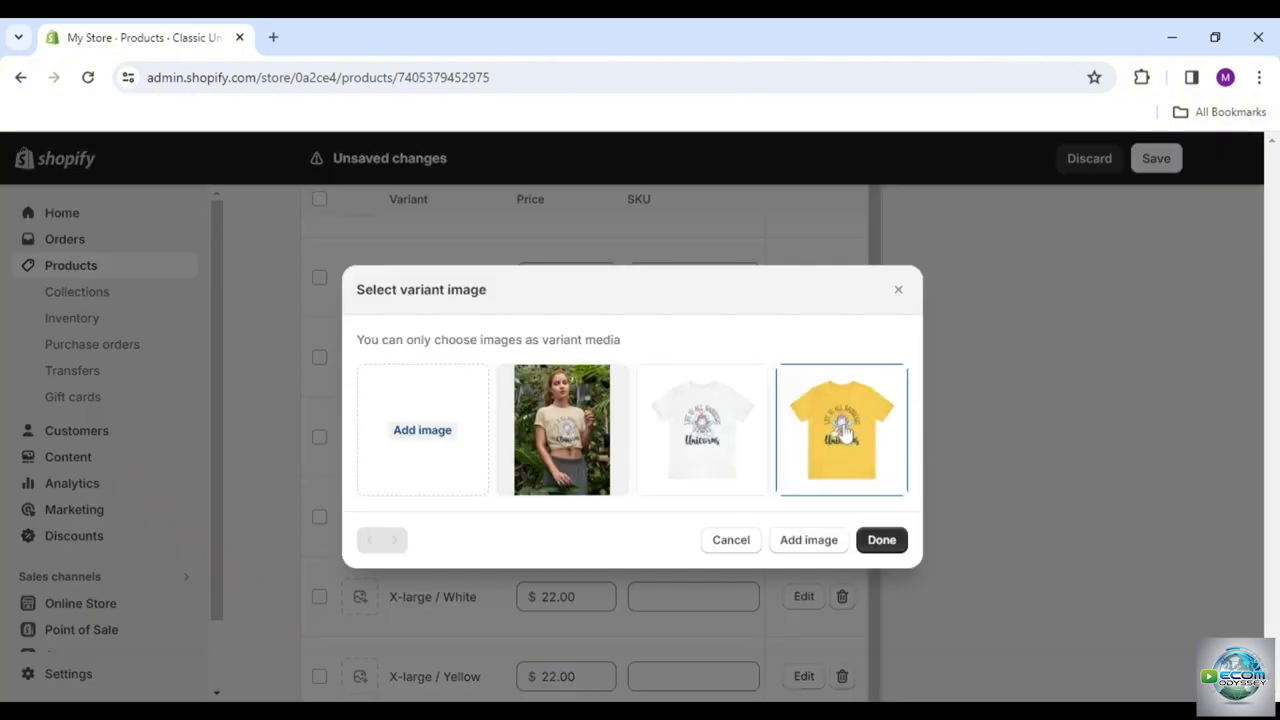
pyautogui.click(840, 432)
pyautogui.click(881, 540)
# Assign the white T-shirt image to the X-large / White variant and the yellow T-shirt image to X-large / Yellow.
pyautogui.click(357, 598)
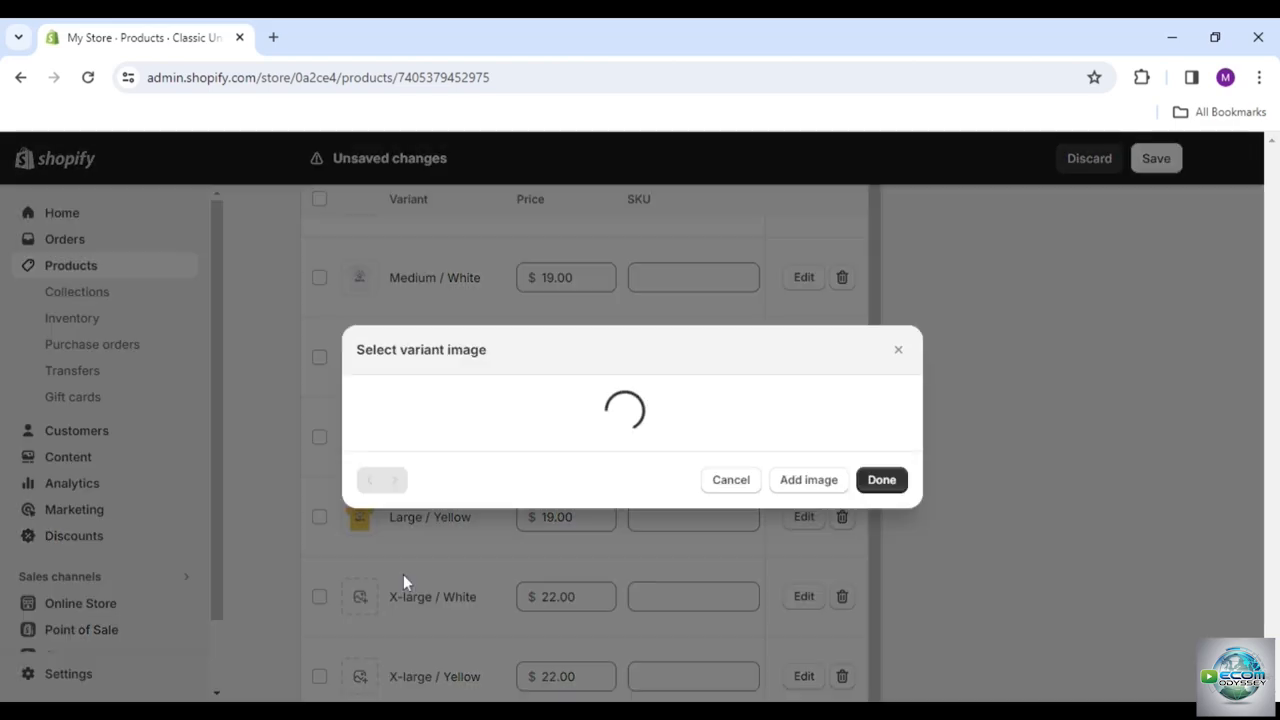
pyautogui.click(734, 457)
pyautogui.click(874, 541)
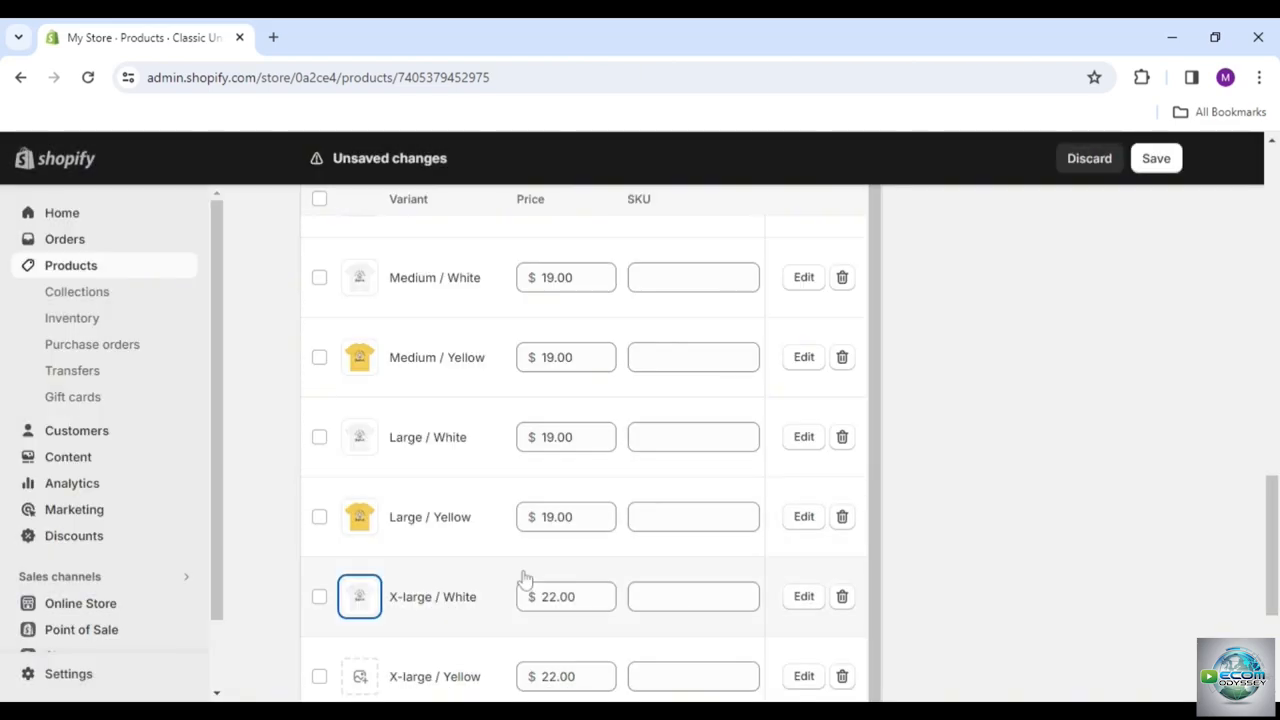
pyautogui.scroll(-2, 523, 580)
pyautogui.click(366, 538)
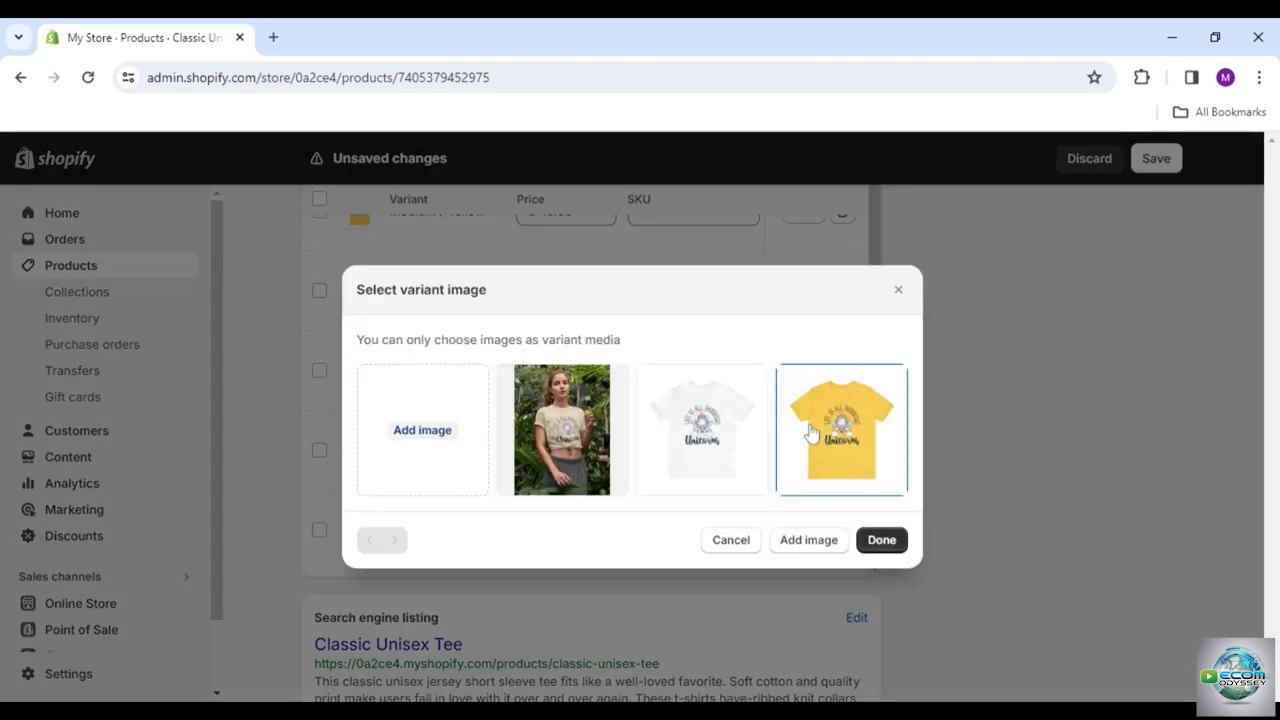
pyautogui.click(840, 430)
pyautogui.click(881, 538)
pyautogui.scroll(3, 700, 480)
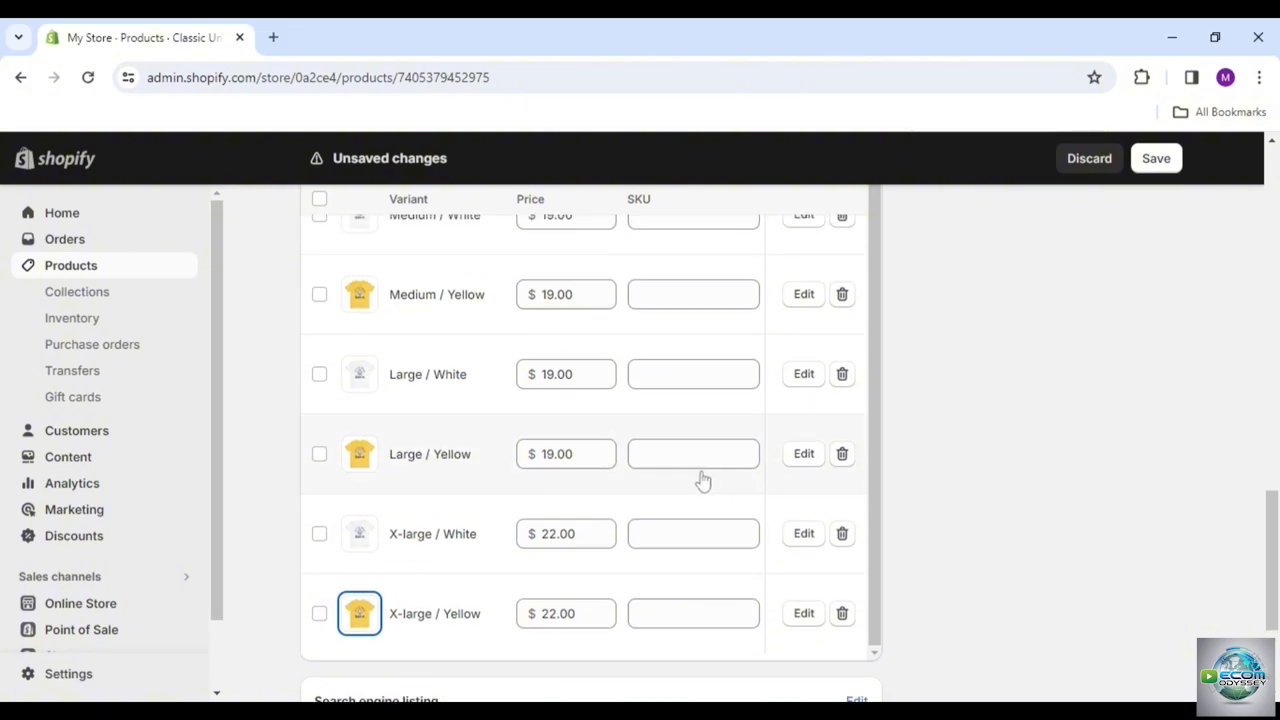
pyautogui.scroll(4, 757, 503)
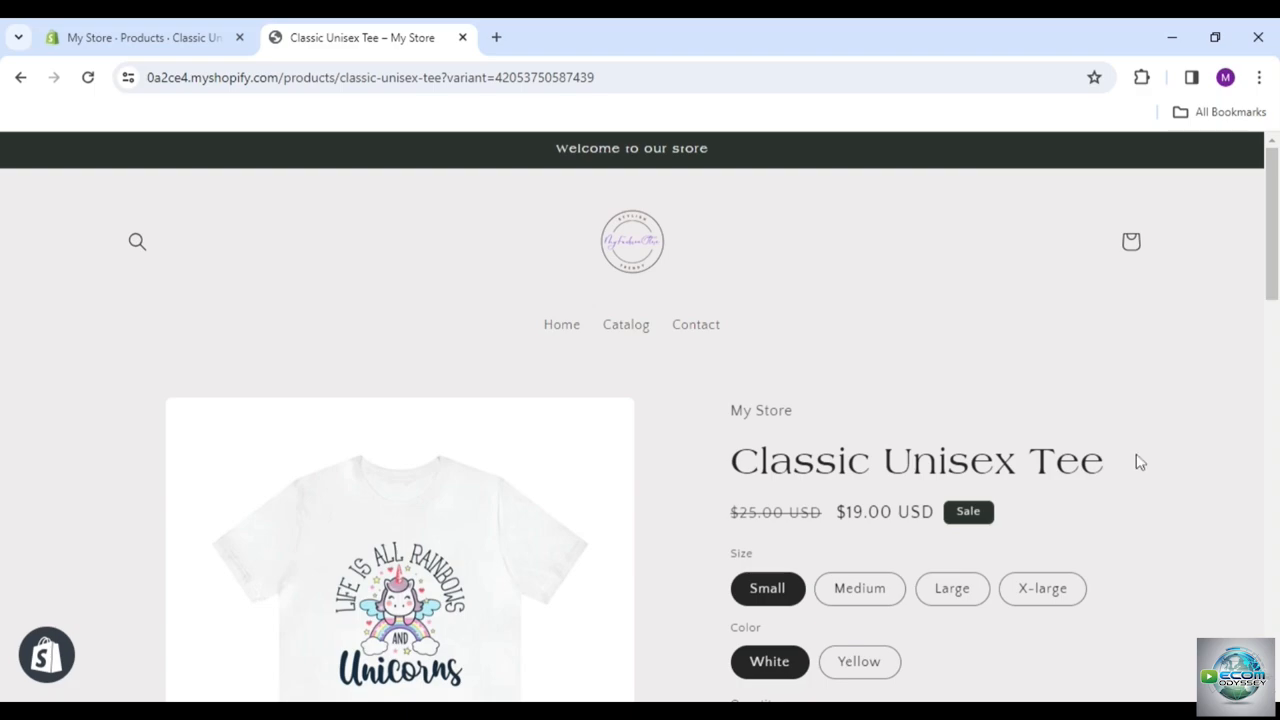
# Check the White and Yellow color options on the Classic Unisex Tee storefront page by switching between them.
pyautogui.scroll(-3, 1141, 462)
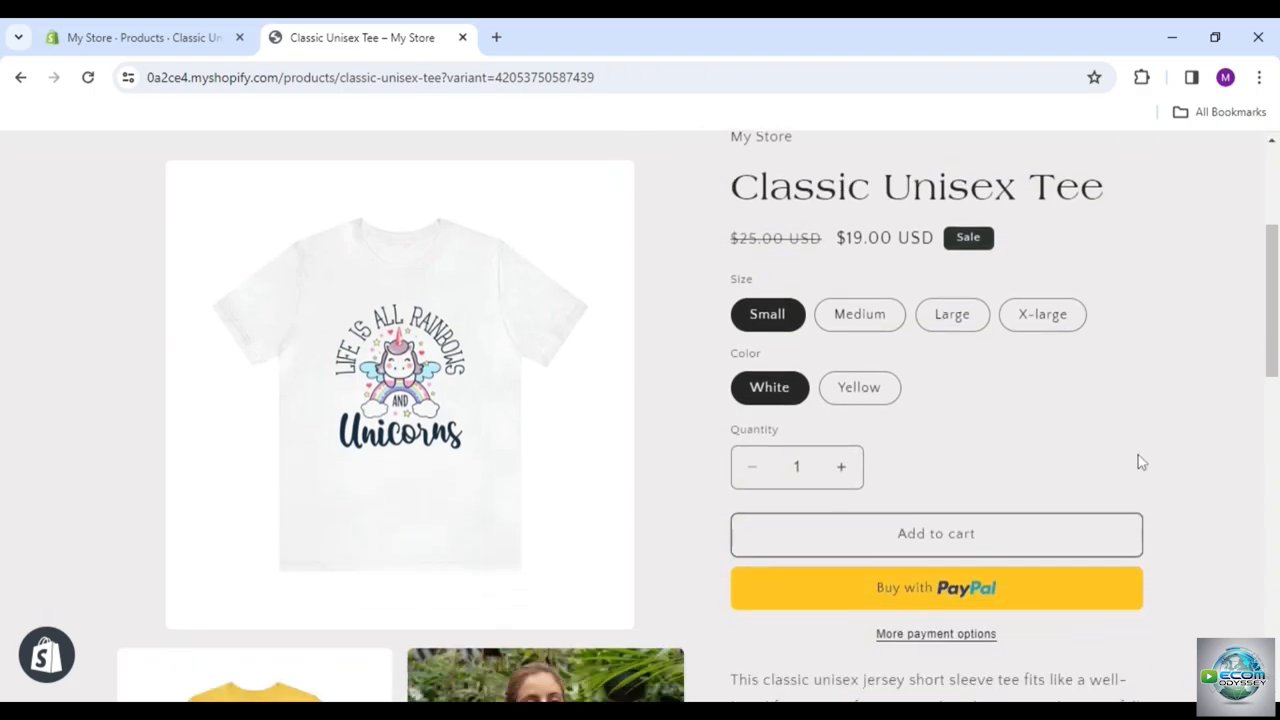
pyautogui.click(872, 360)
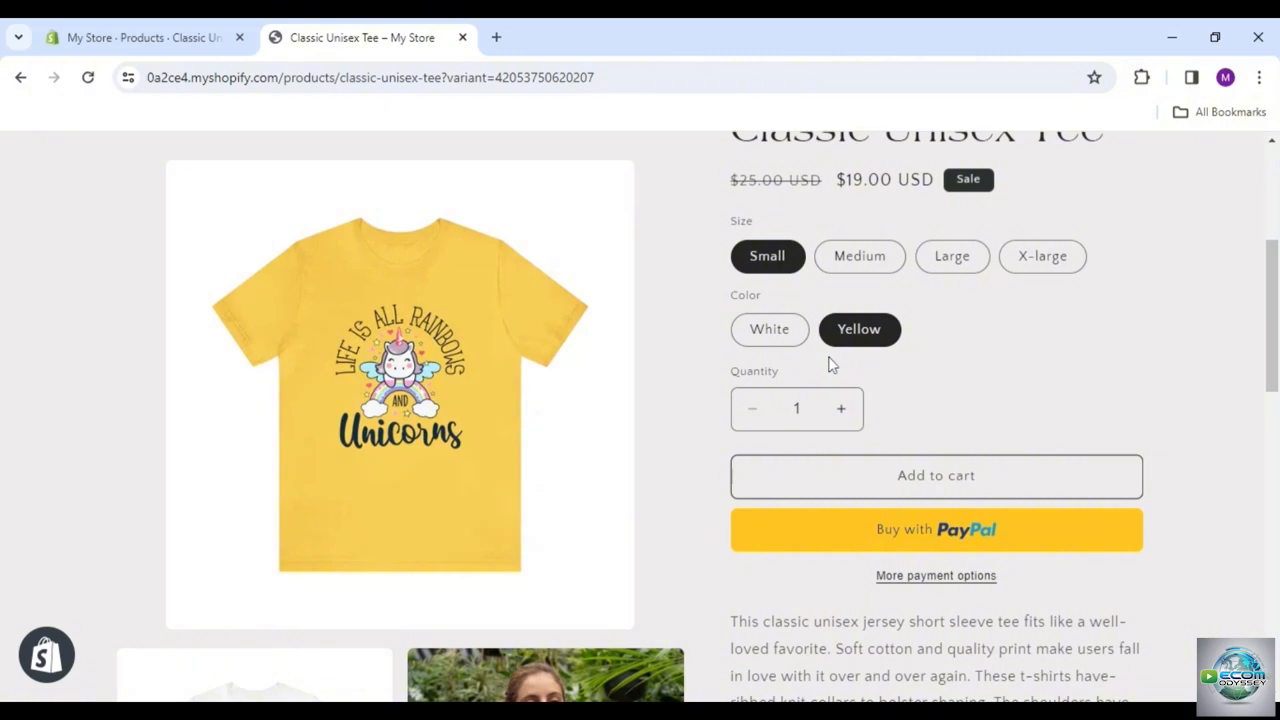
pyautogui.click(785, 335)
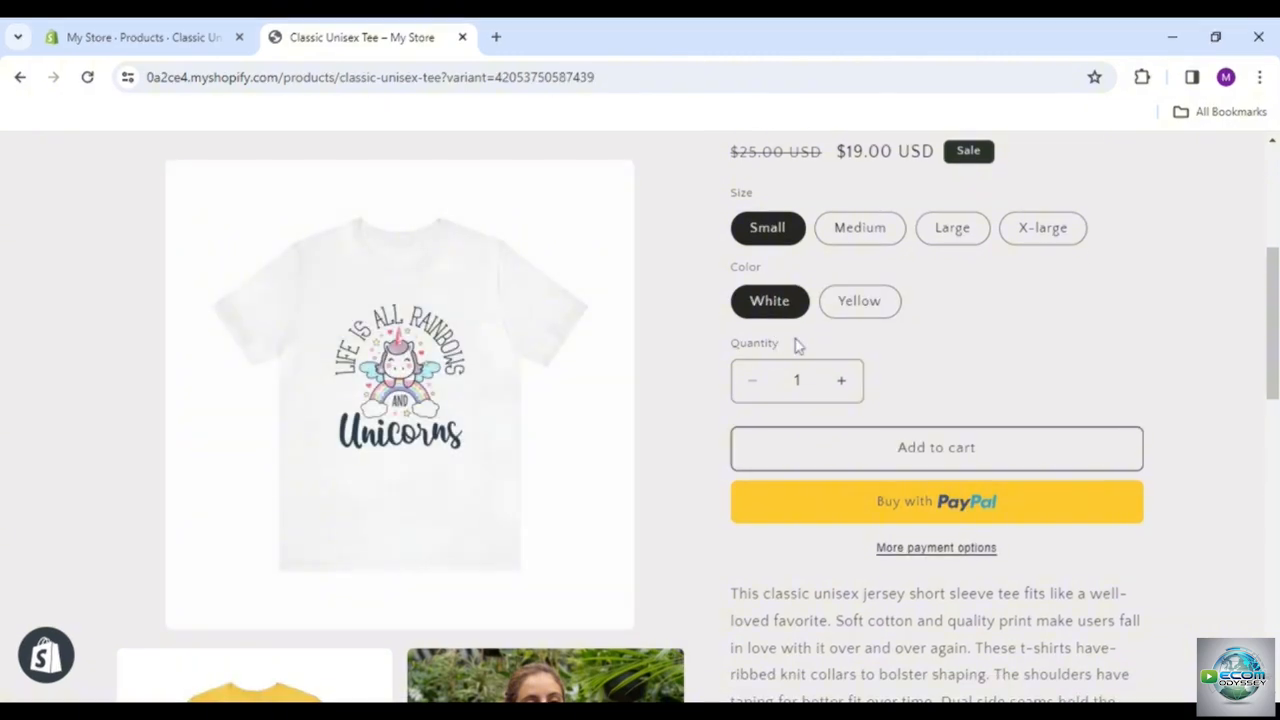
pyautogui.click(862, 308)
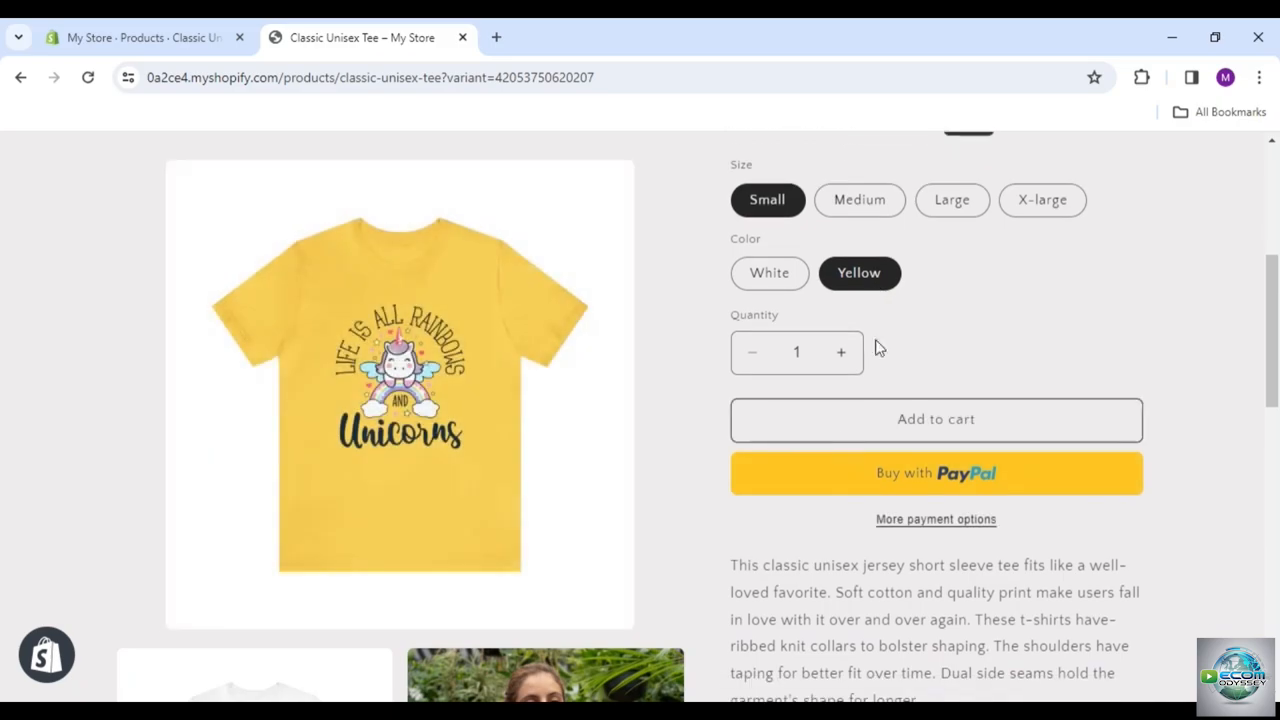
# Return to the product editor, add the Classic Unisex Tee to the T-shirt collection and save the product.
pyautogui.hotkey('ctrl', 'shift', 'Tab')
pyautogui.scroll(4, 968, 343)
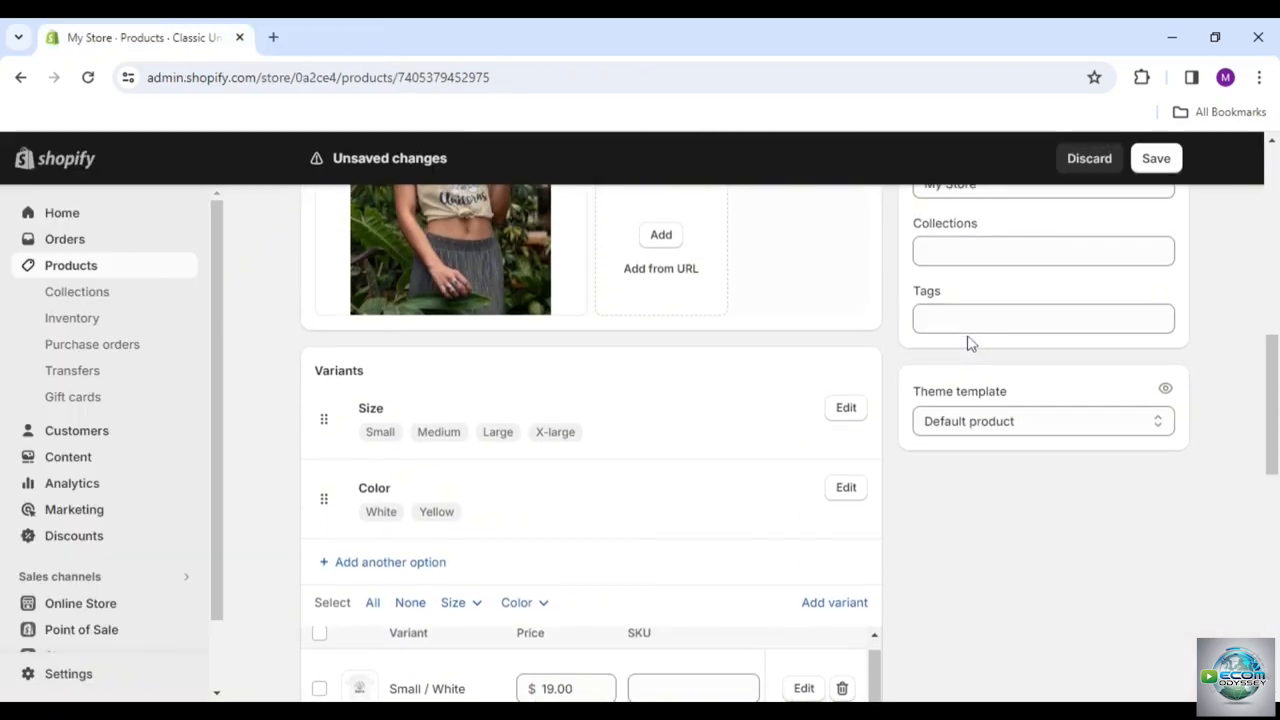
pyautogui.scroll(1, 968, 343)
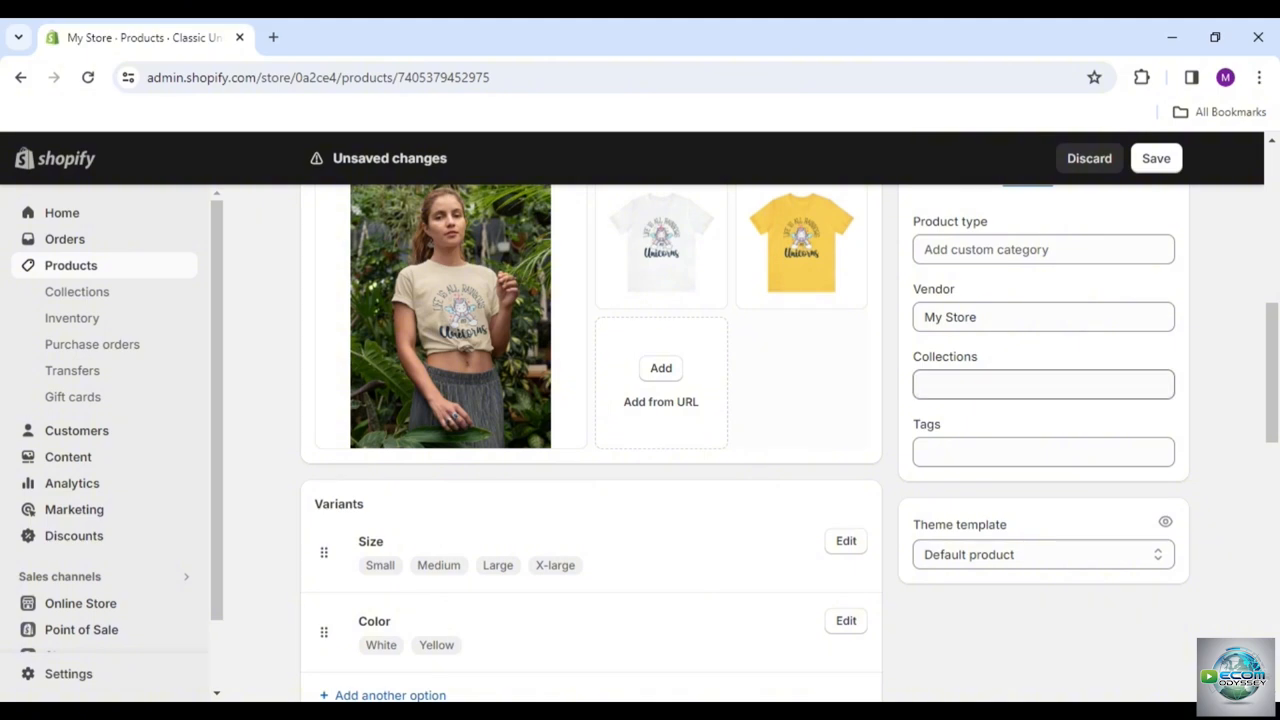
pyautogui.click(1040, 384)
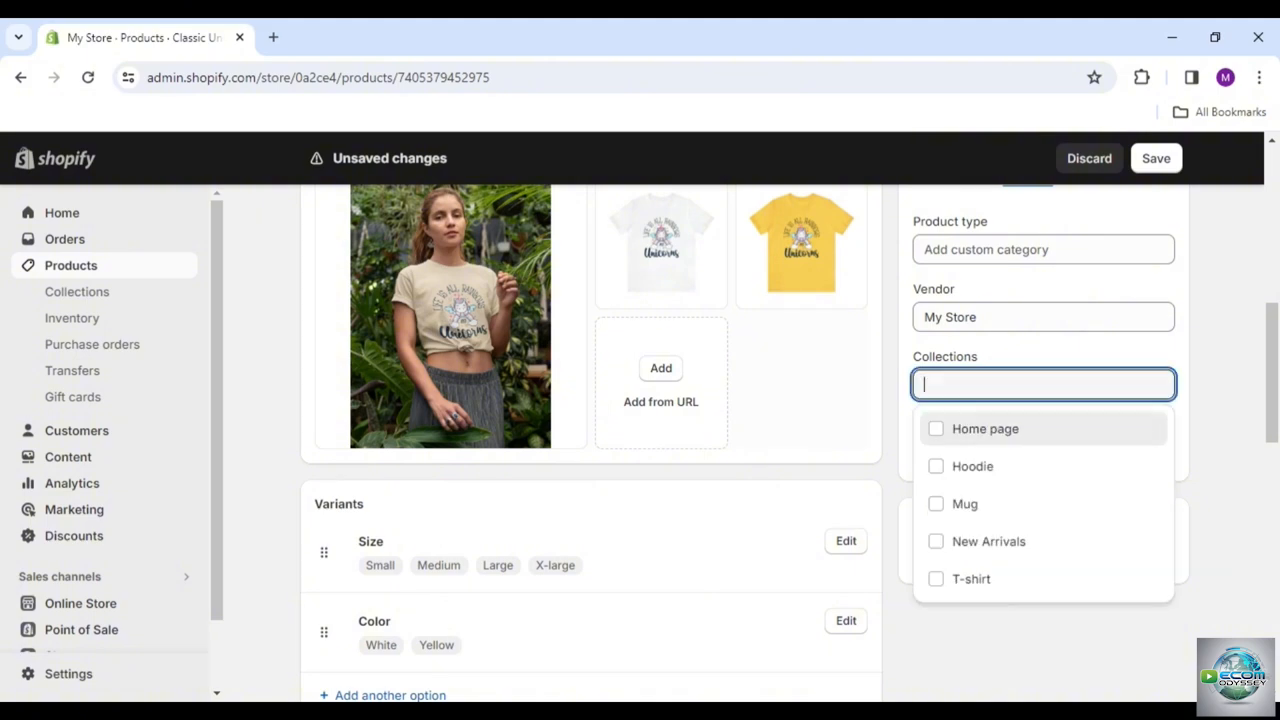
pyautogui.click(977, 588)
pyautogui.click(1015, 630)
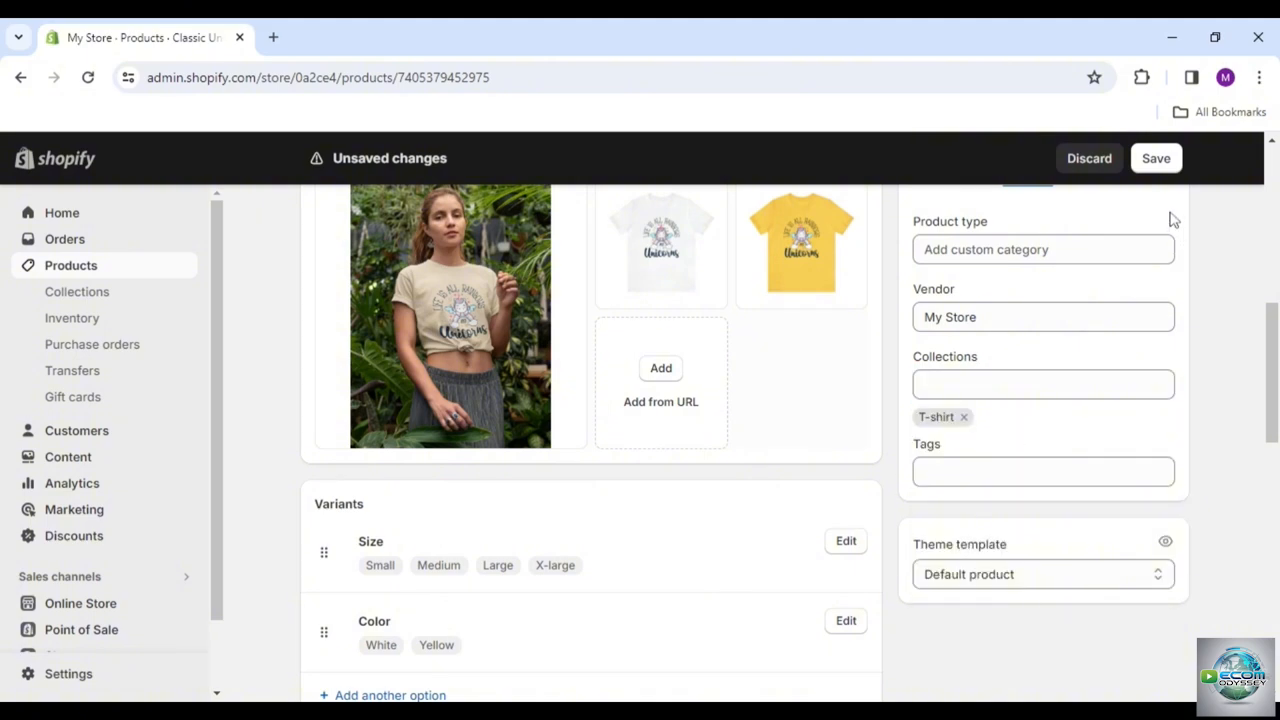
pyautogui.click(1156, 162)
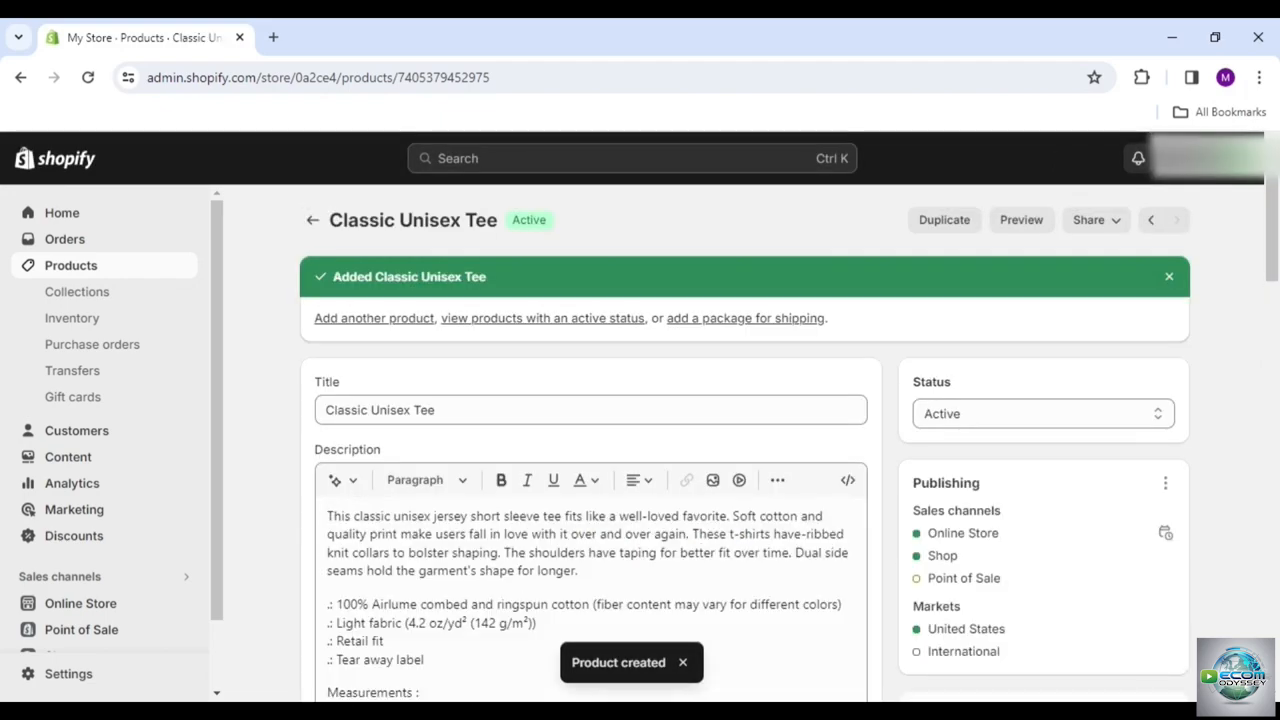
# Preview the saved Classic Unisex Tee page, review its options, description, measurements table and images, and close the preview.
pyautogui.click(1021, 222)
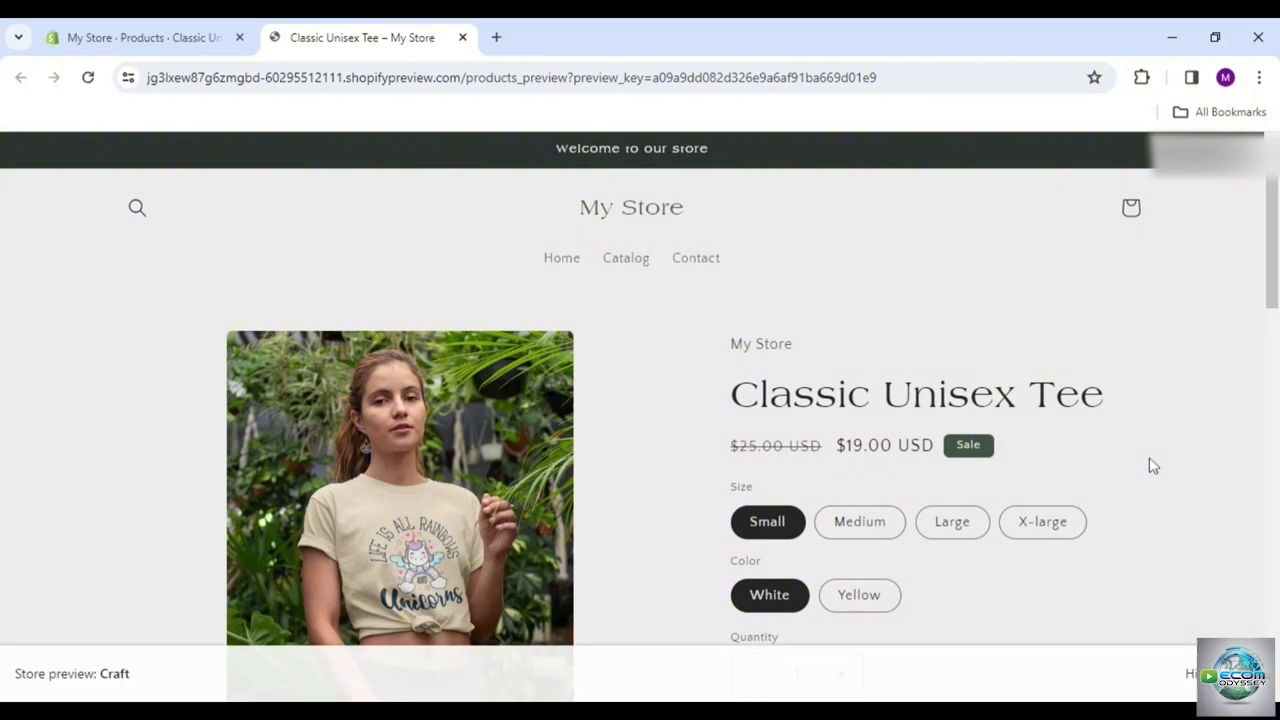
pyautogui.scroll(-3, 1152, 465)
pyautogui.scroll(-3, 1152, 465)
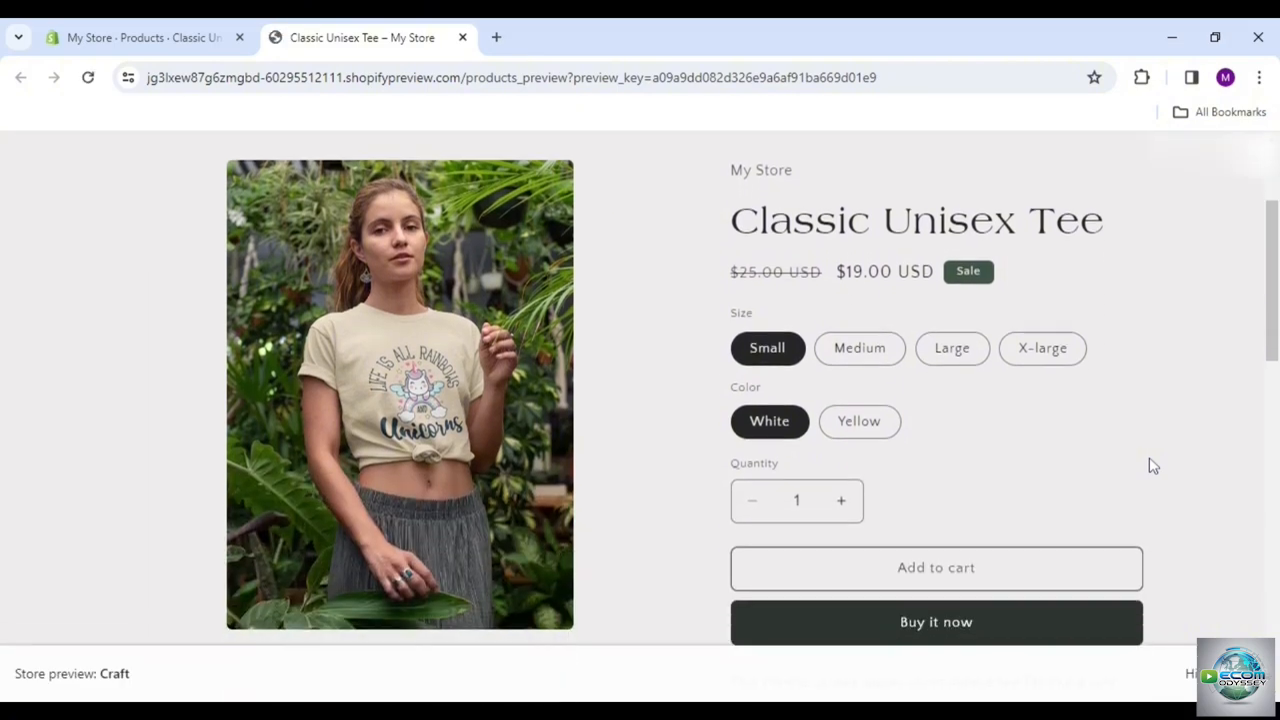
pyautogui.scroll(-5, 1152, 465)
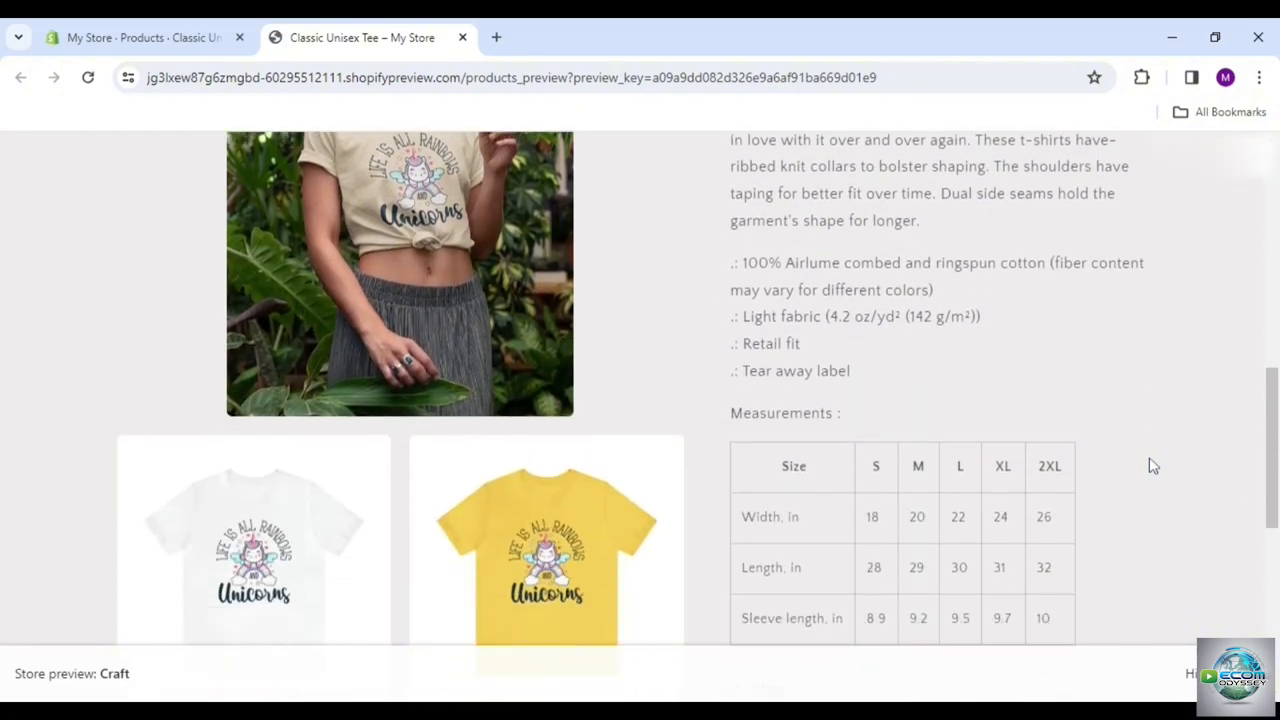
pyautogui.click(462, 37)
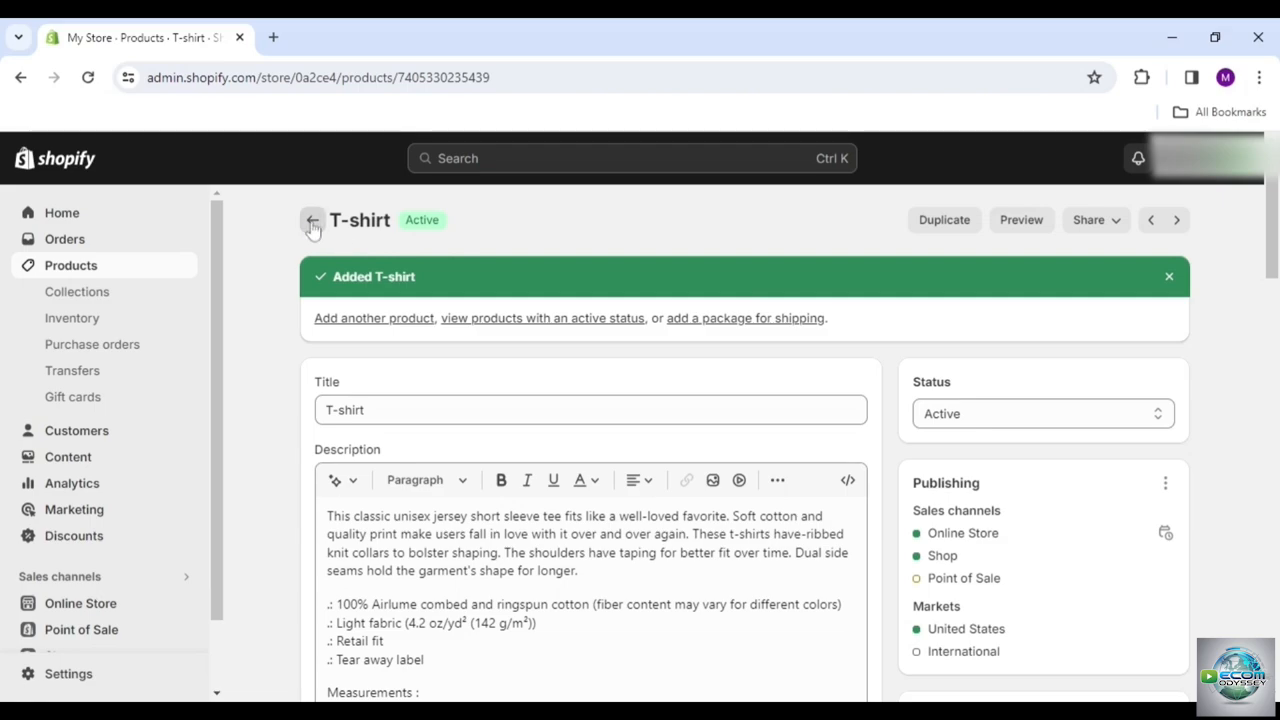
# Start another new product and title it "Hoodie".
pyautogui.click(362, 318)
pyautogui.click(326, 308)
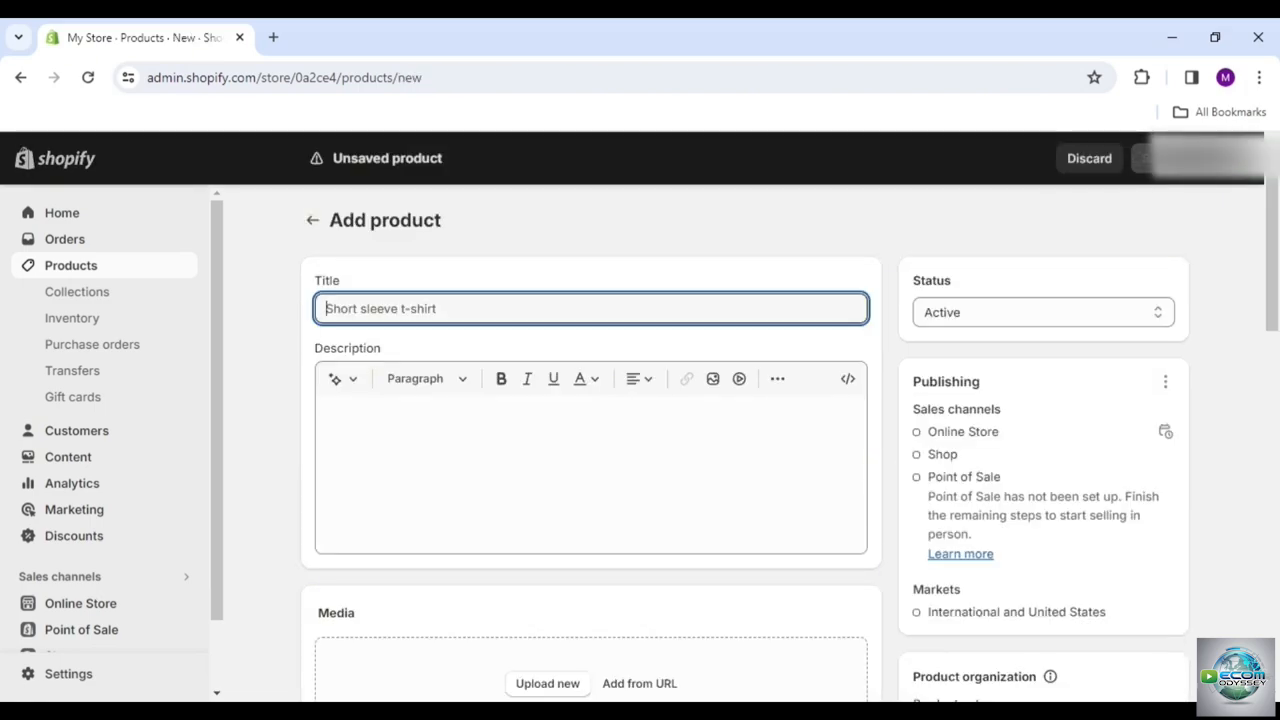
pyautogui.write('Hoodie')
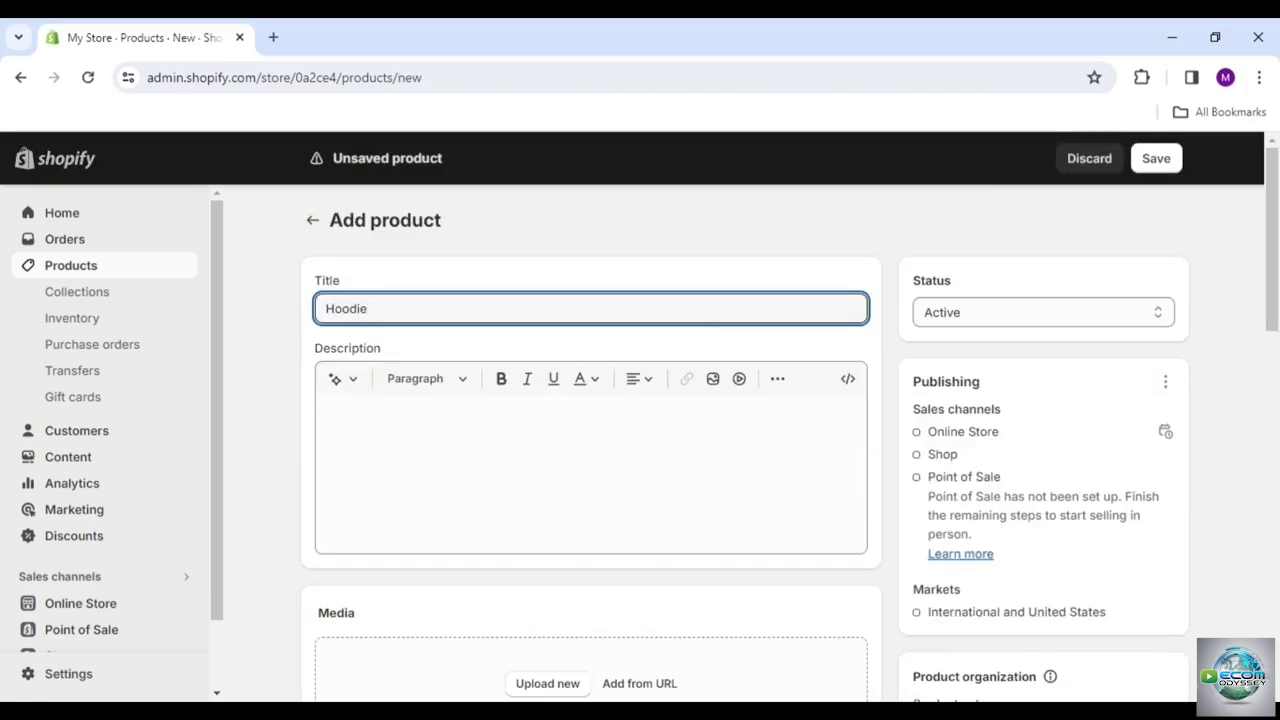
# Paste the copied hoodie description, including ordering steps, care instructions and size guide table, into the product description.
pyautogui.click(330, 406)
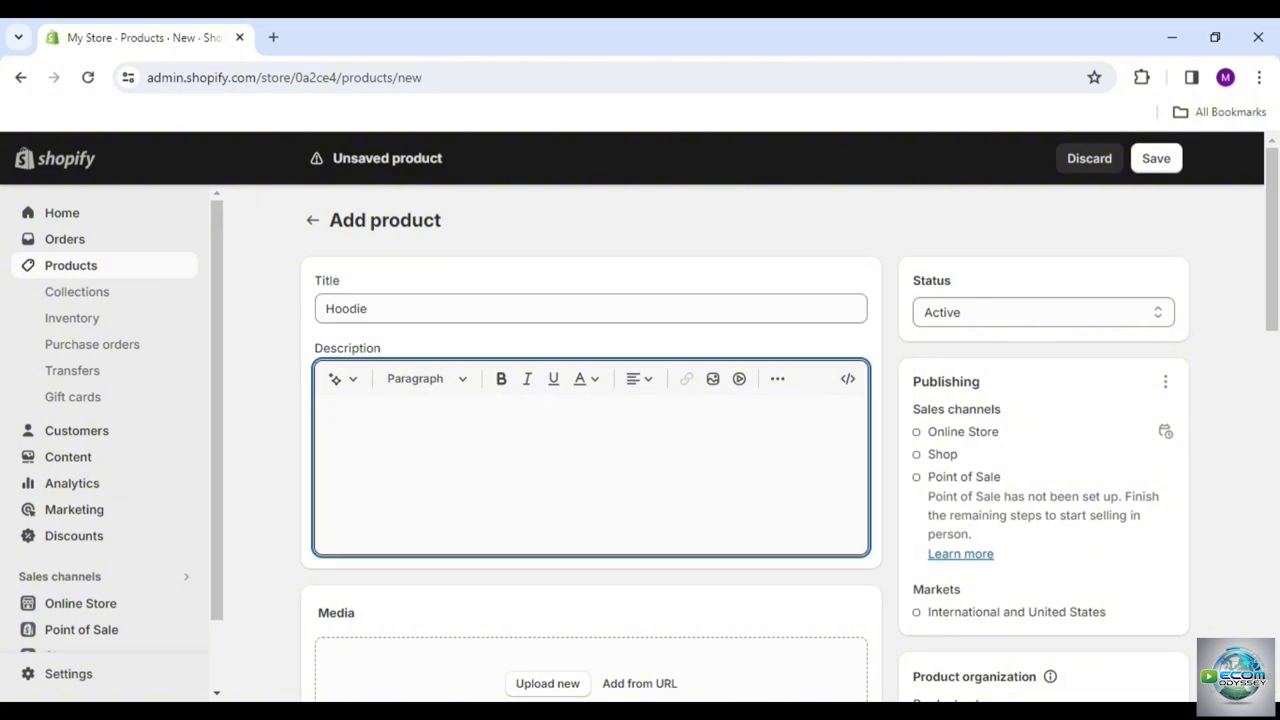
pyautogui.hotkey('ctrl', 'v')
pyautogui.scroll(5, 590, 550)
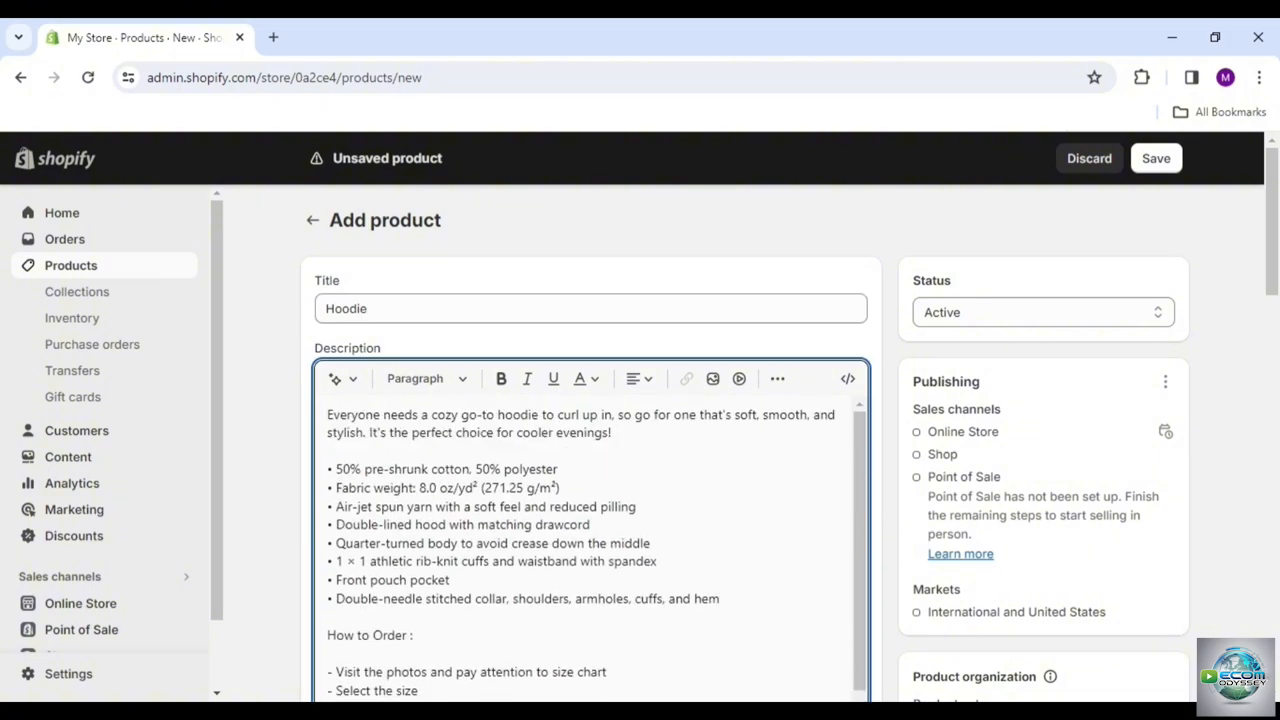
pyautogui.scroll(-2, 899, 516)
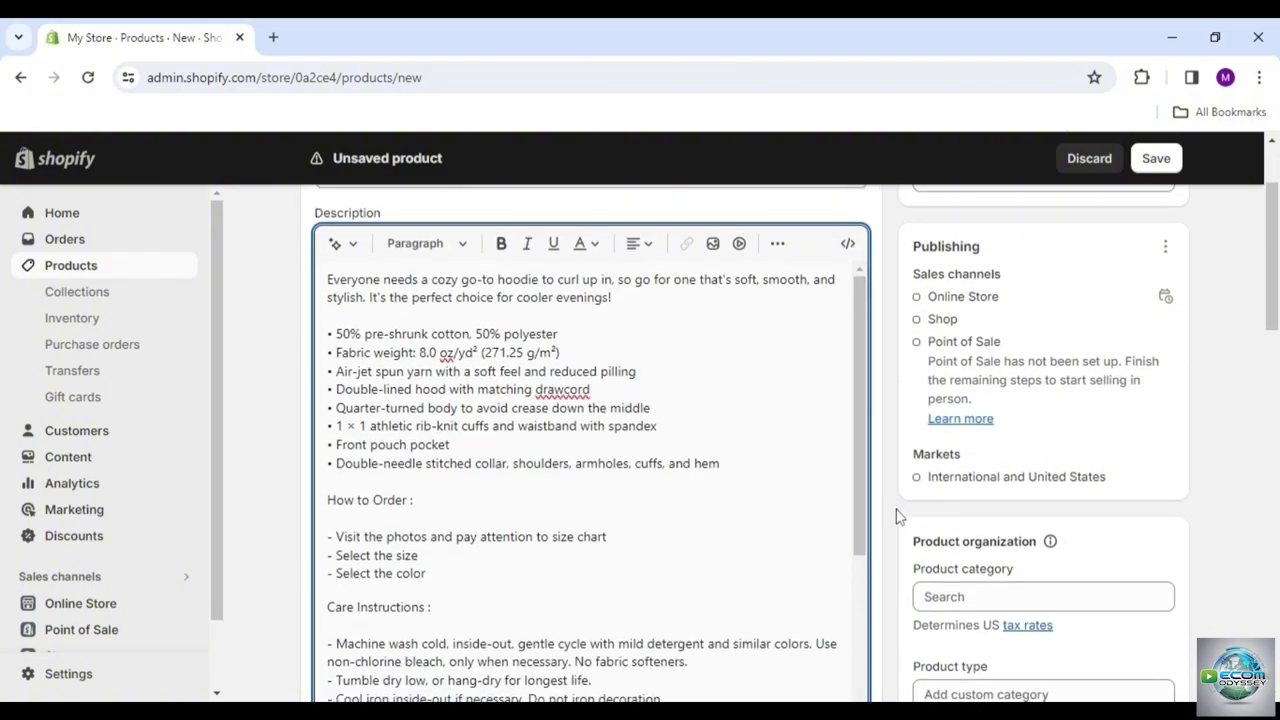
pyautogui.scroll(-1, 896, 516)
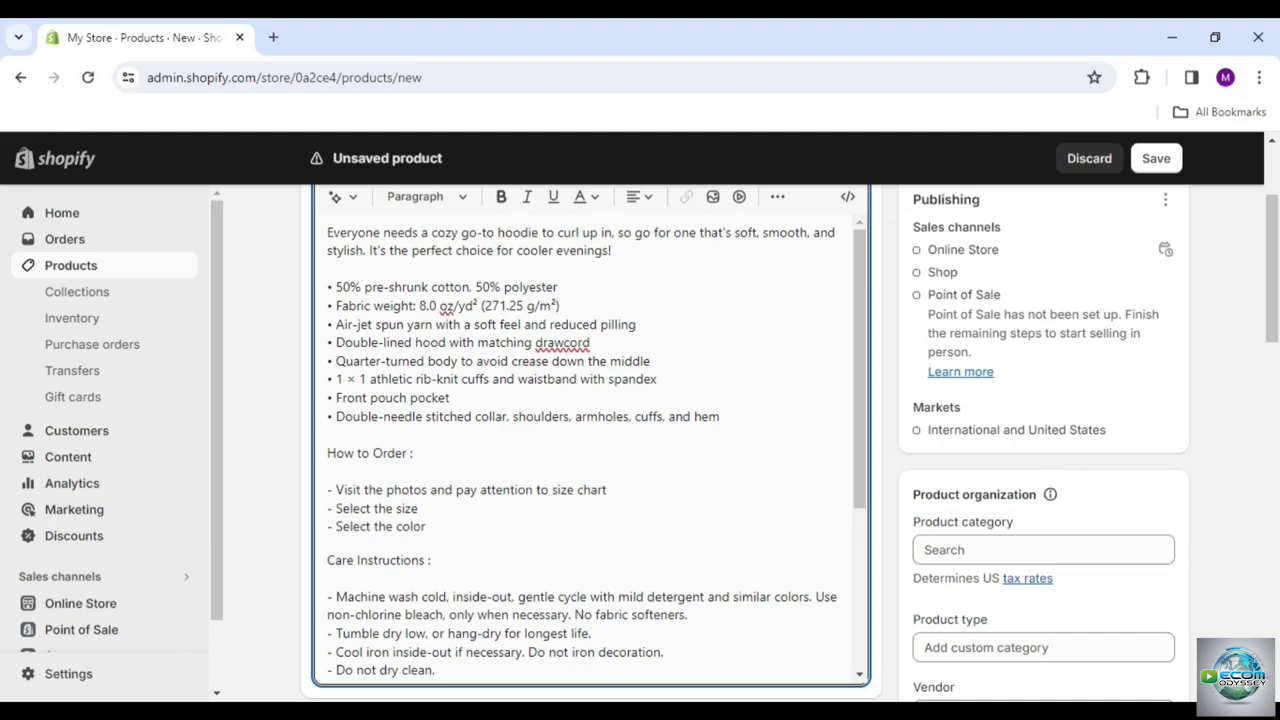
pyautogui.scroll(-5, 379, 663)
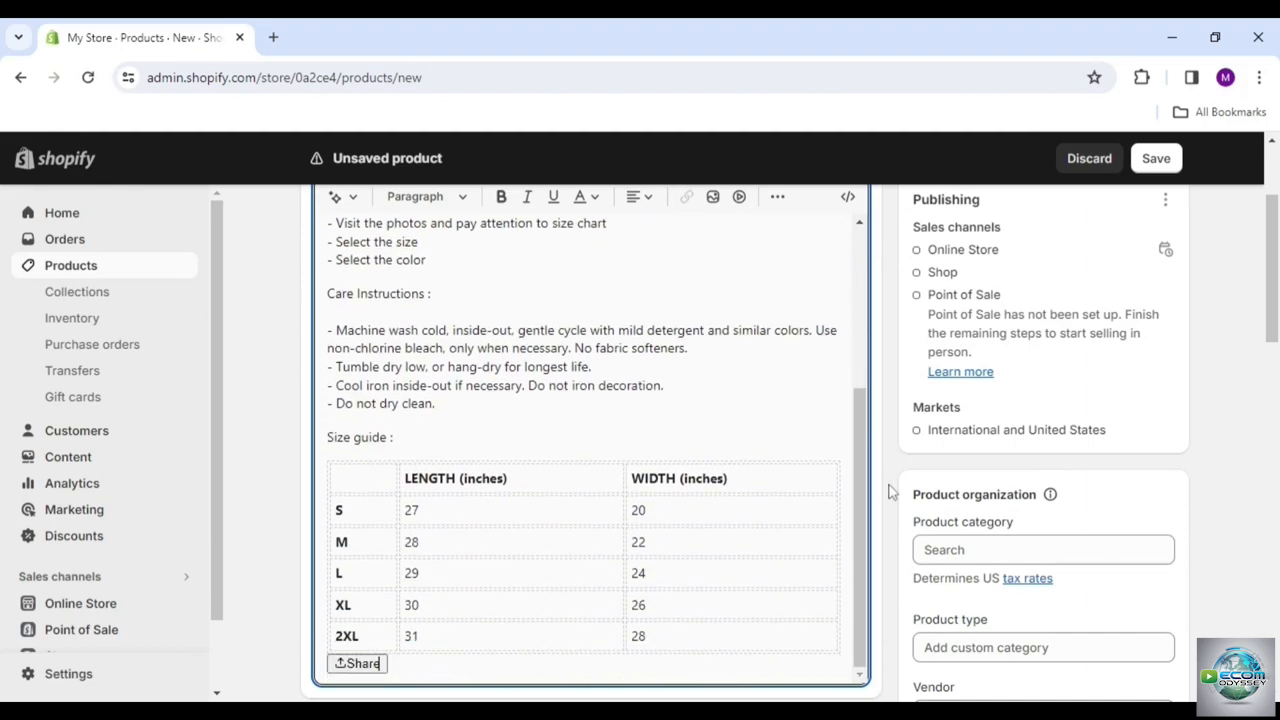
# Upload the outdoor model photo and the white and green panda hoodie images to the product's media.
pyautogui.scroll(-3, 890, 492)
pyautogui.scroll(-4, 890, 492)
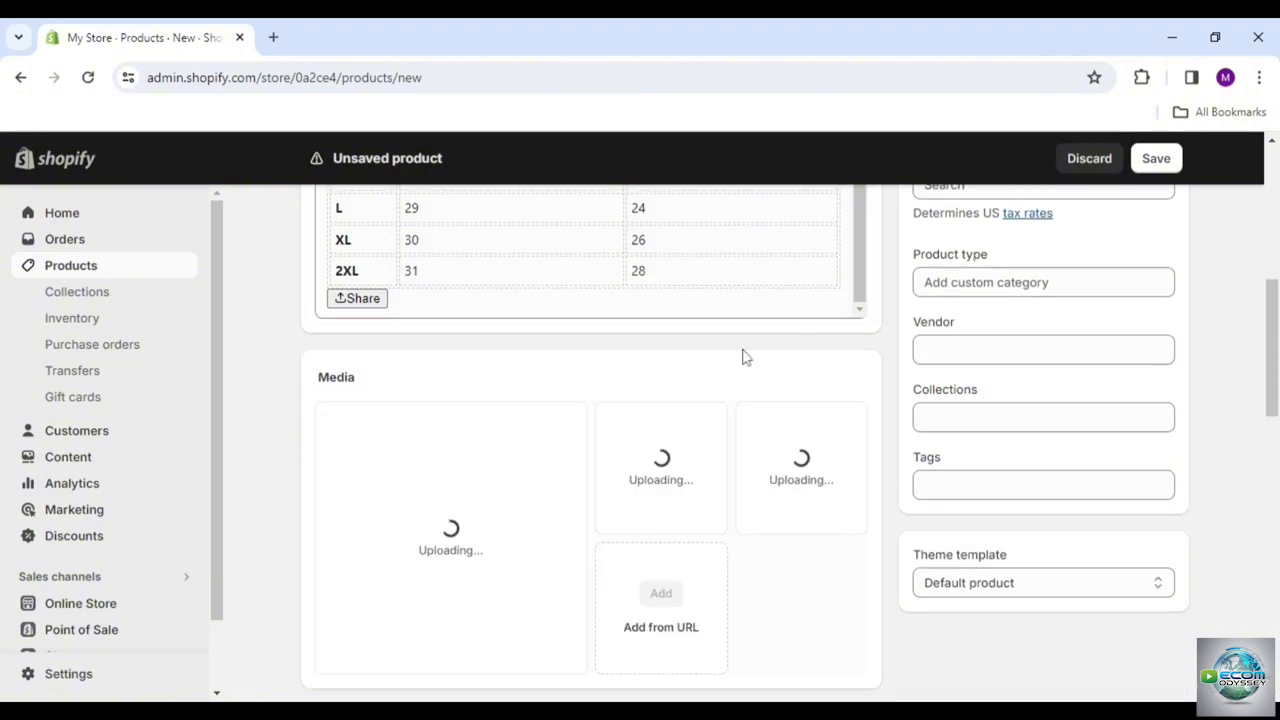
pyautogui.scroll(-2, 743, 354)
pyautogui.moveTo(822, 390); pyautogui.dragTo(504, 423)
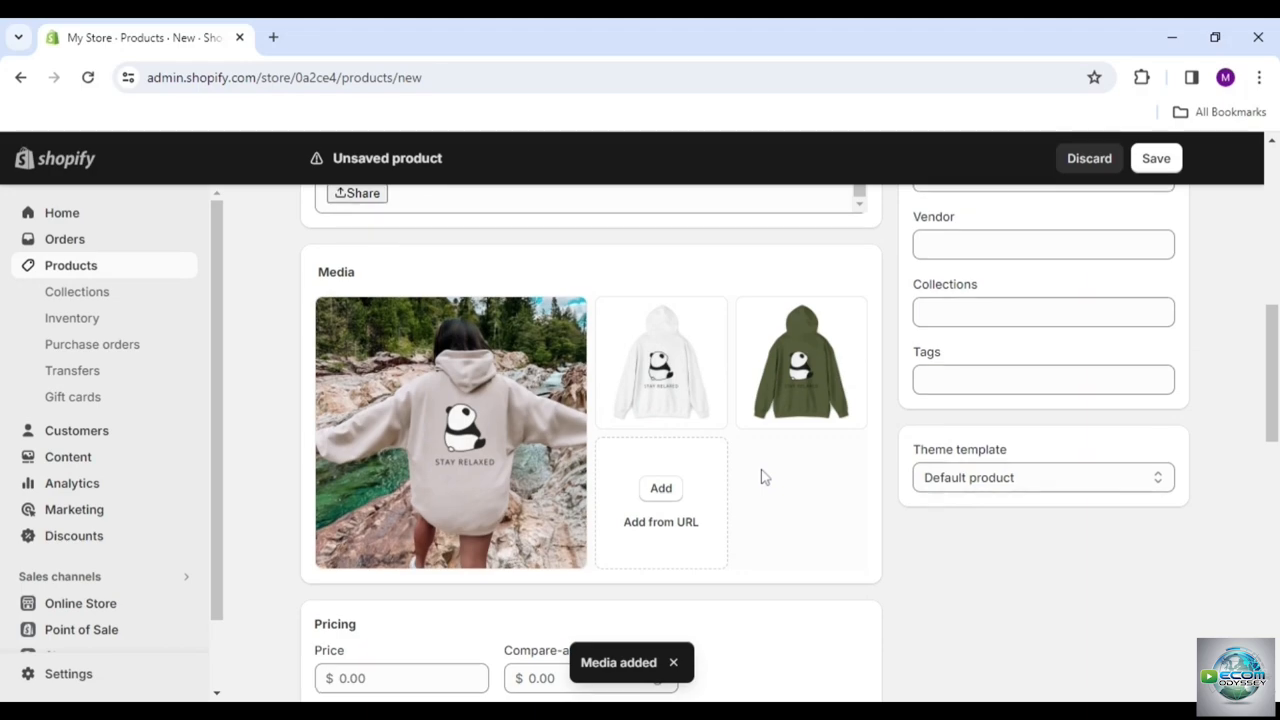
# Set the Hoodie's price to $32.00.
pyautogui.scroll(-3, 763, 477)
pyautogui.click(341, 512)
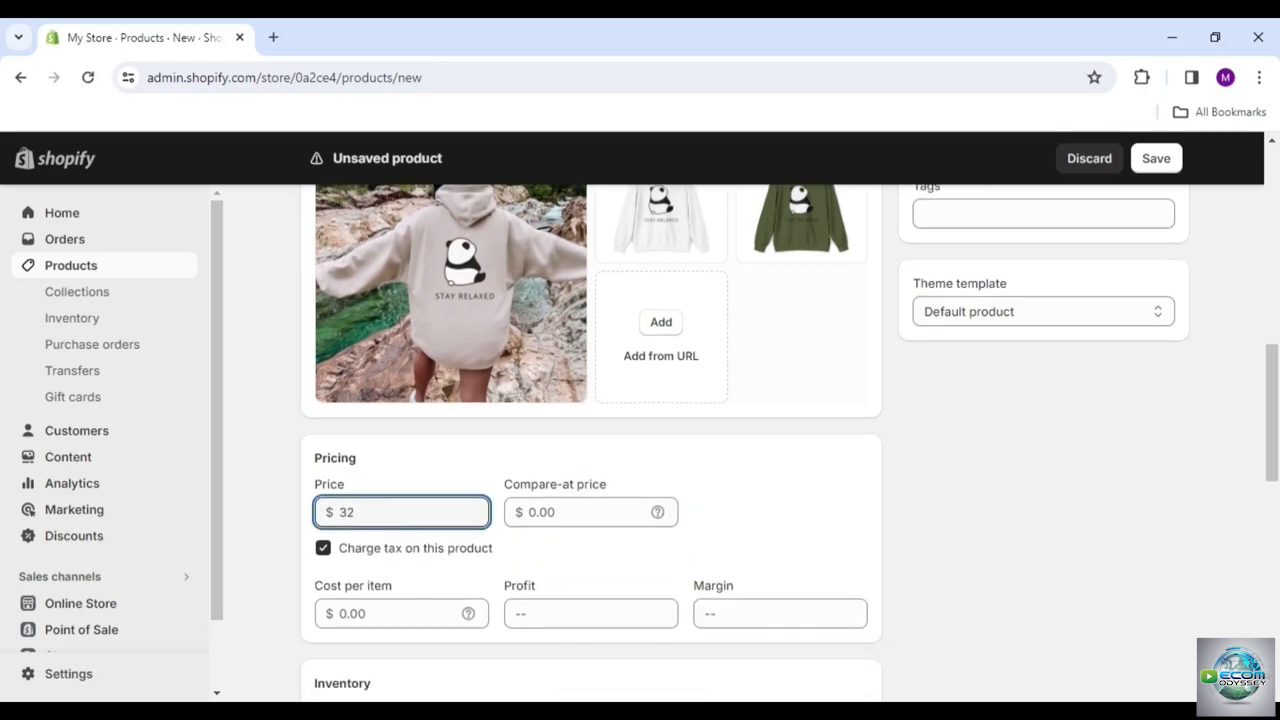
pyautogui.click(752, 505)
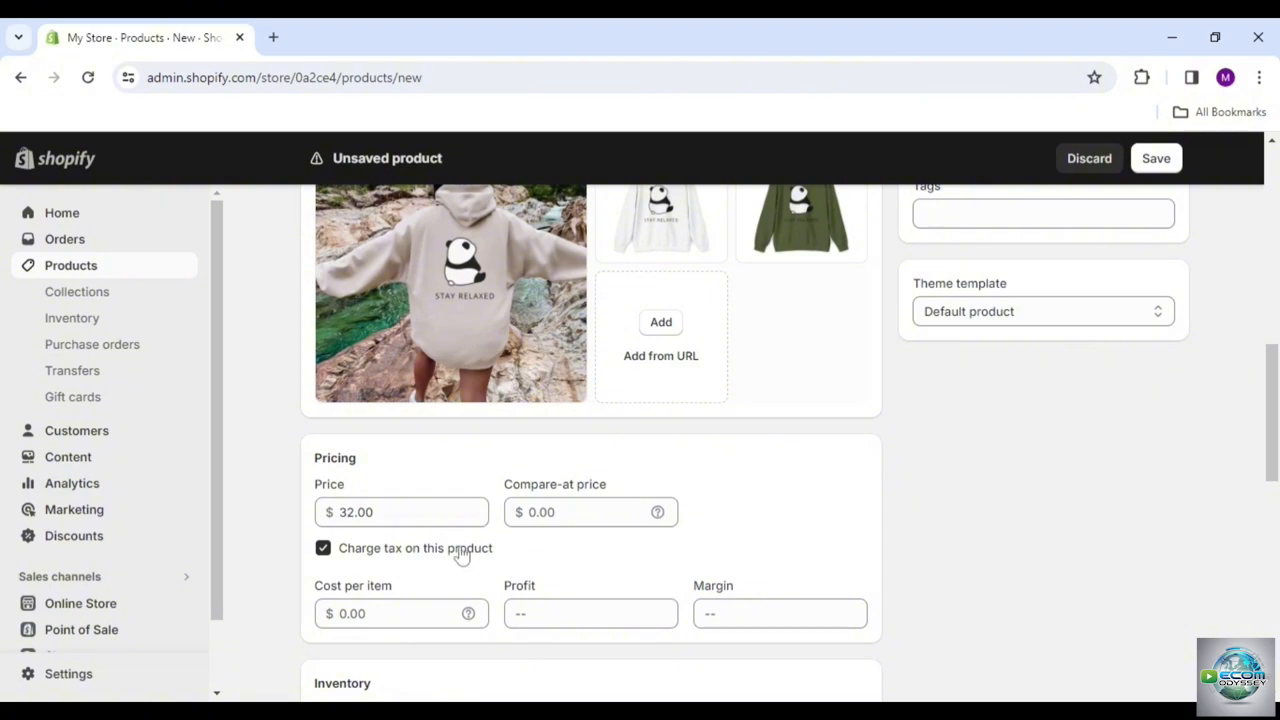
# Turn off quantity tracking for the Hoodie and set its shipping weight to 1.0 lb.
pyautogui.scroll(-5, 460, 556)
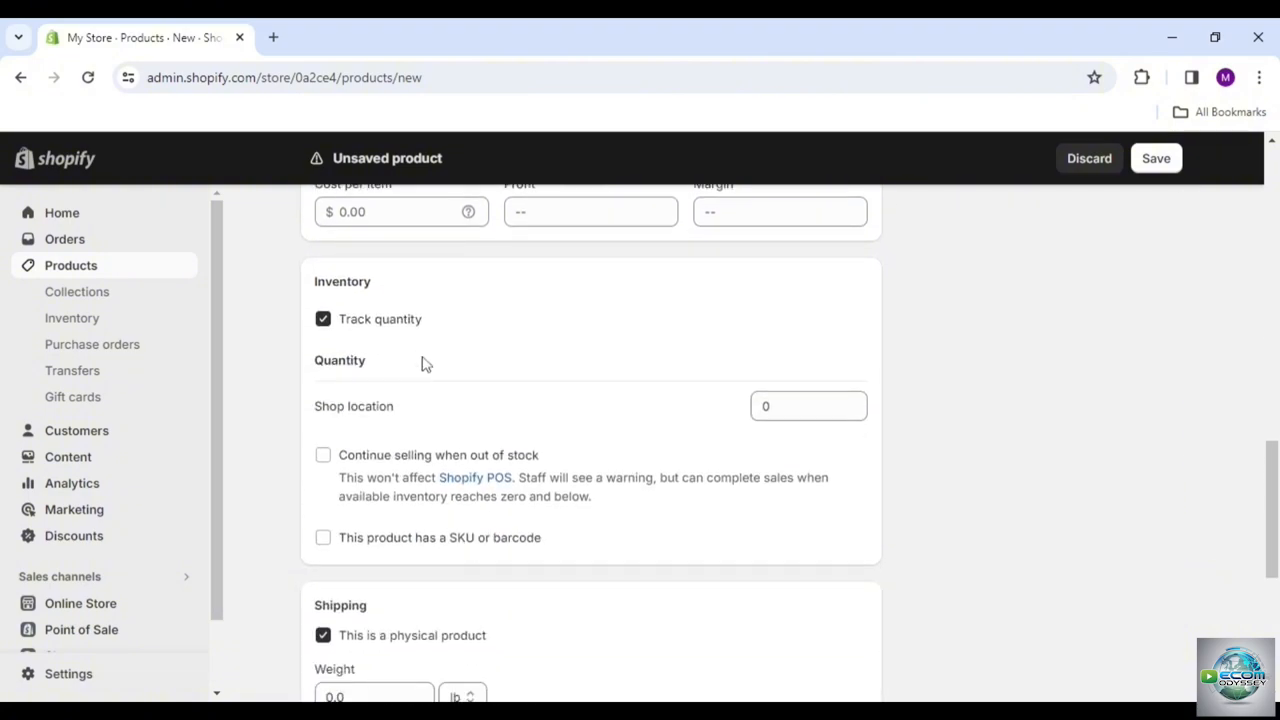
pyautogui.click(397, 334)
pyautogui.scroll(-4, 598, 449)
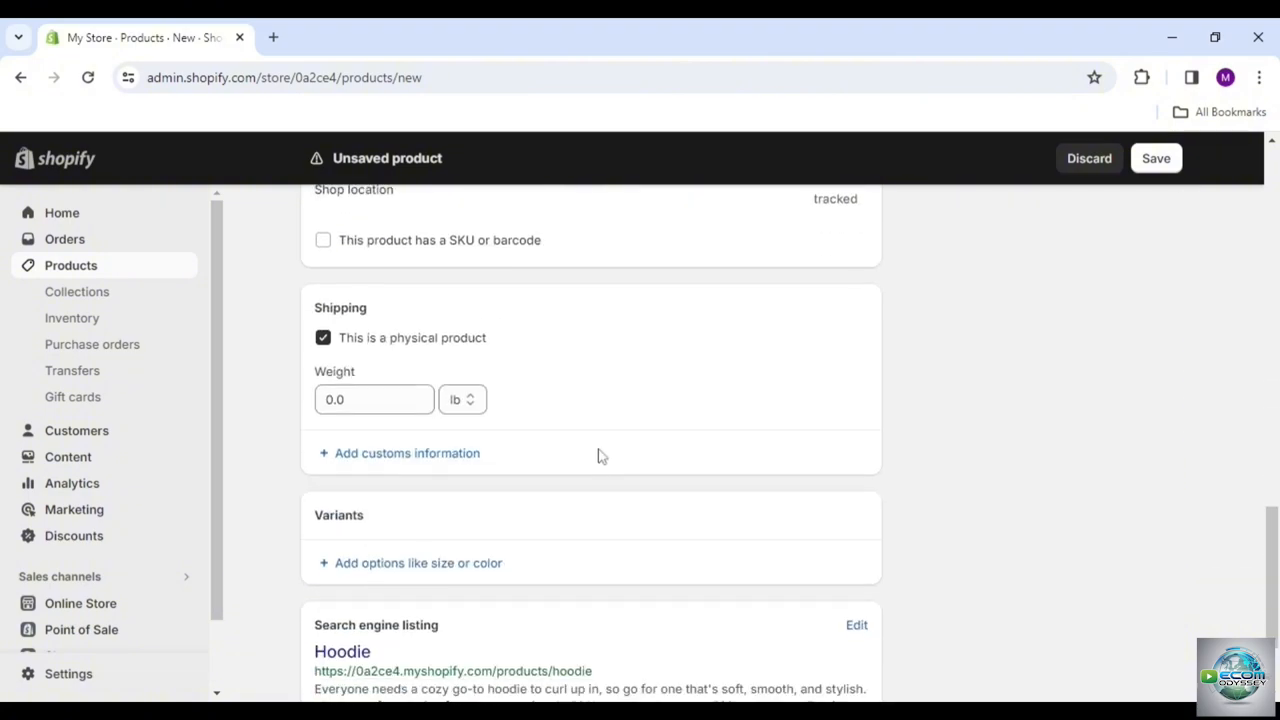
pyautogui.click(380, 263)
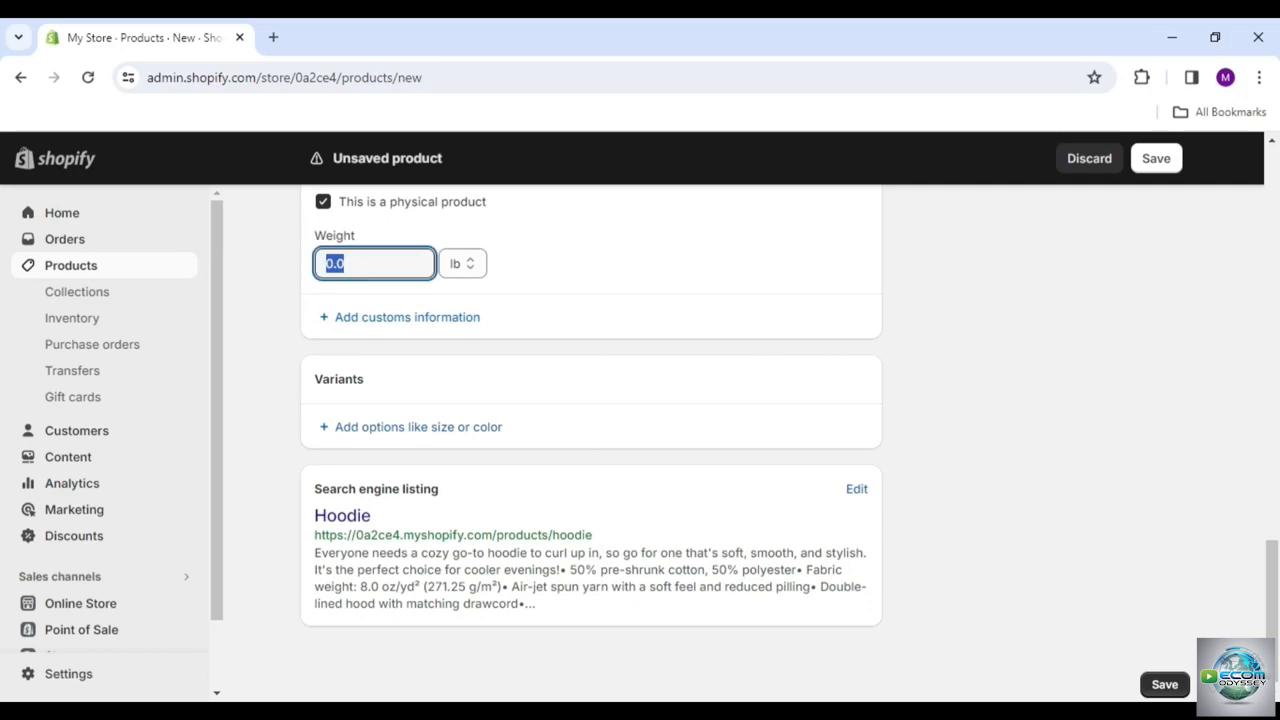
# Add a Size variant option to the Hoodie with the values Small, Medium, Large and X-Large.
pyautogui.click(400, 427)
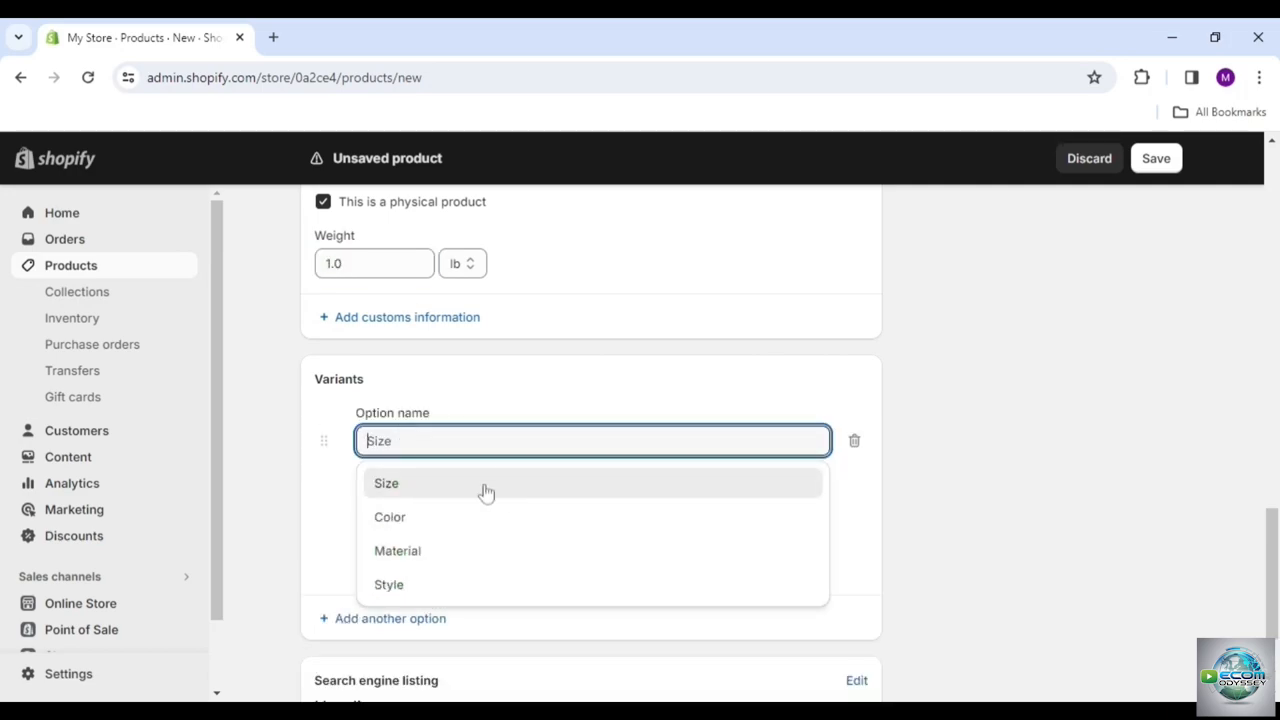
pyautogui.click(485, 492)
pyautogui.press('Tab')
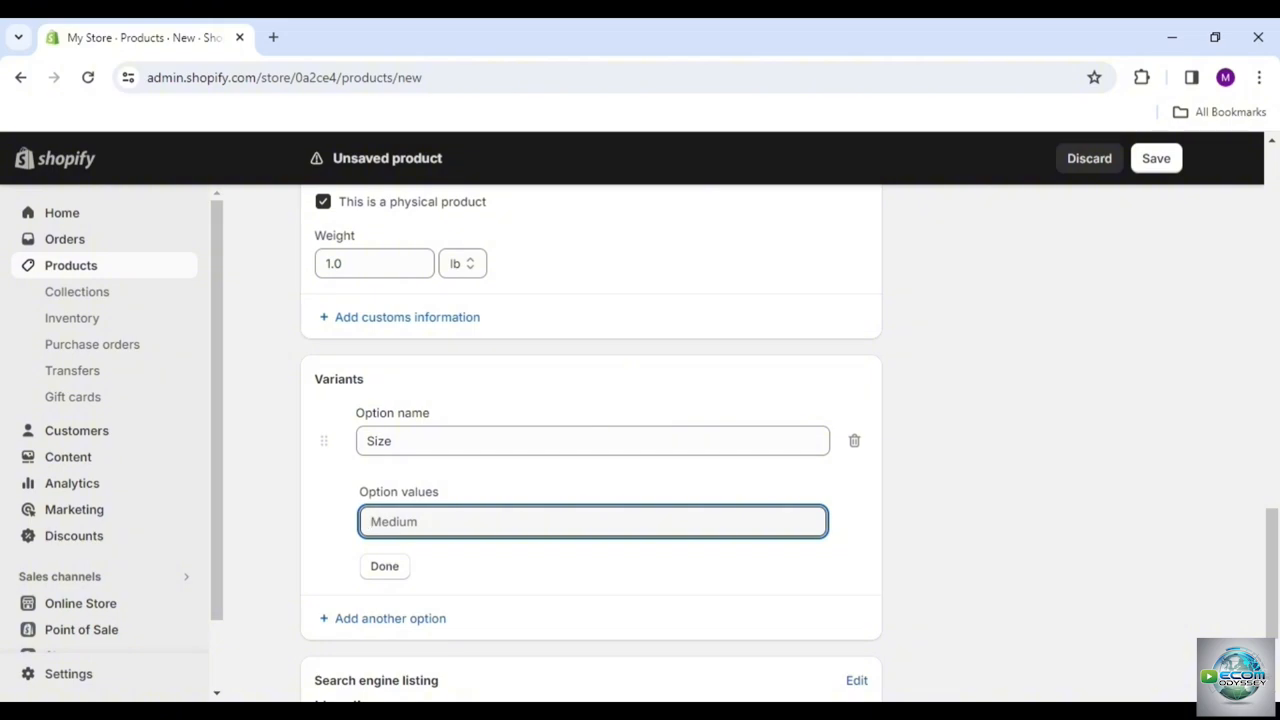
pyautogui.write('Small')
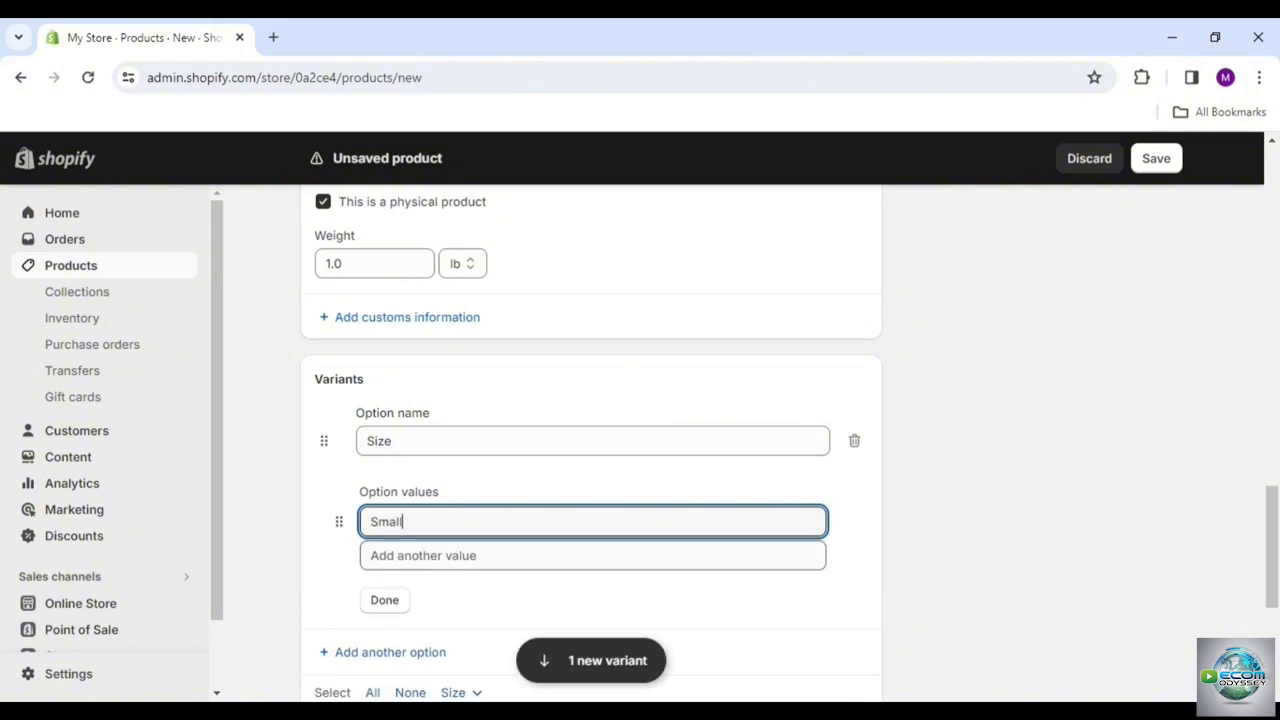
pyautogui.click(592, 555)
pyautogui.write('Mediu')
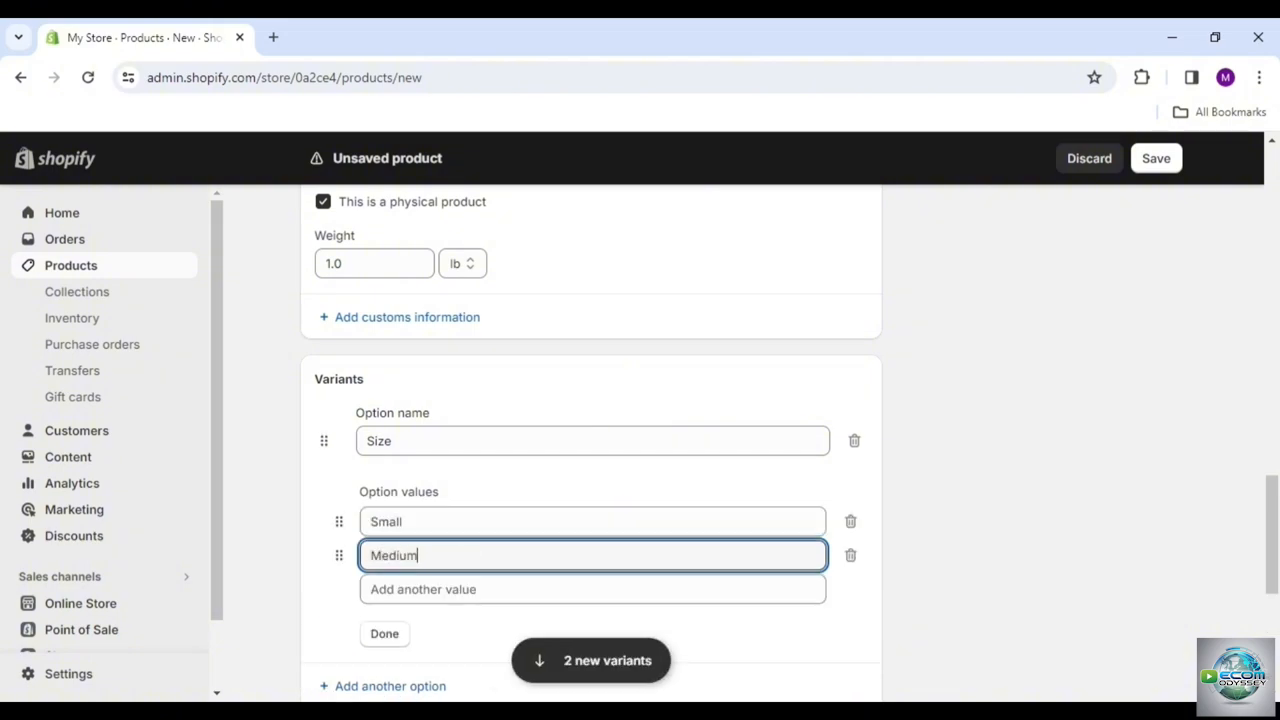
pyautogui.write('m')
pyautogui.click(592, 589)
pyautogui.write('Large')
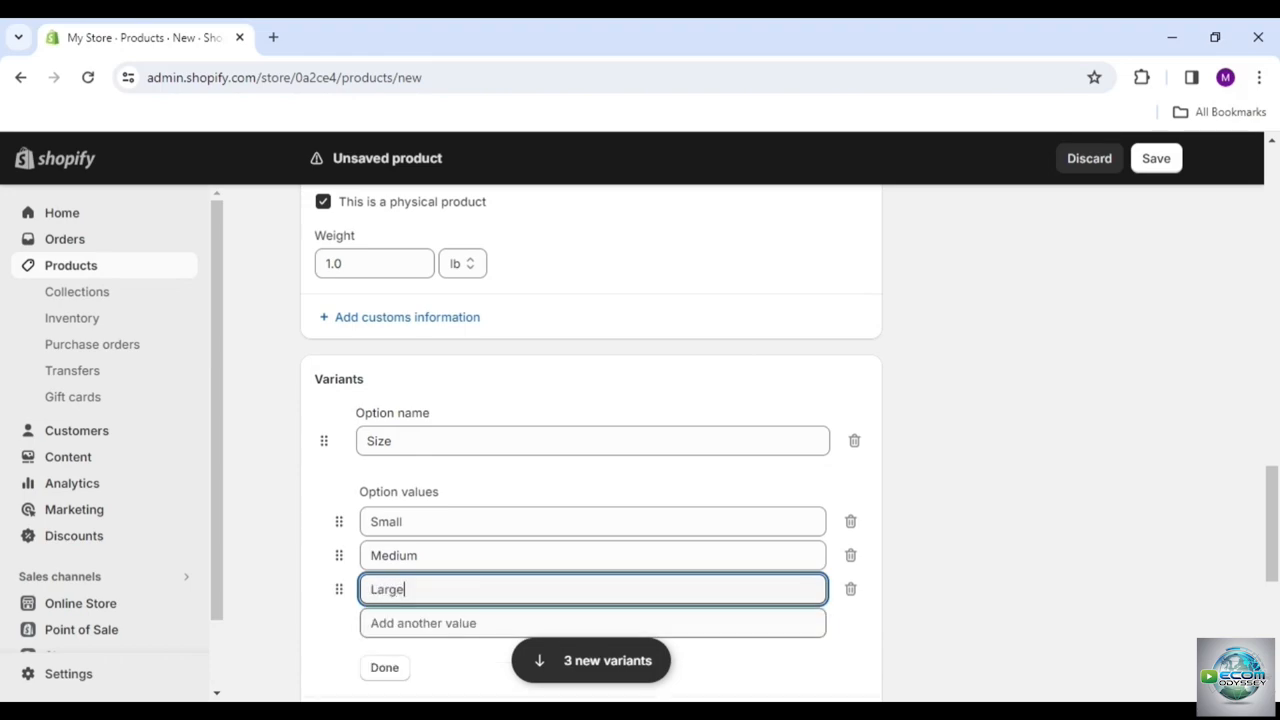
pyautogui.click(592, 623)
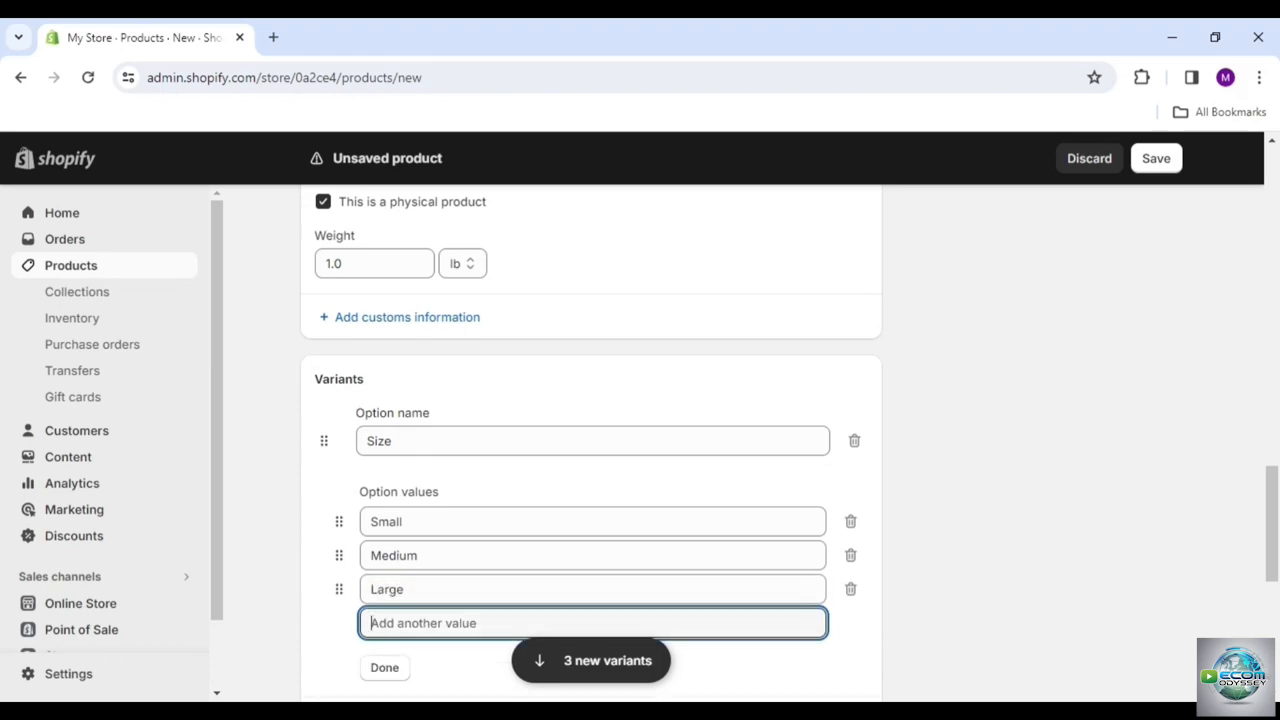
pyautogui.write('X-Large')
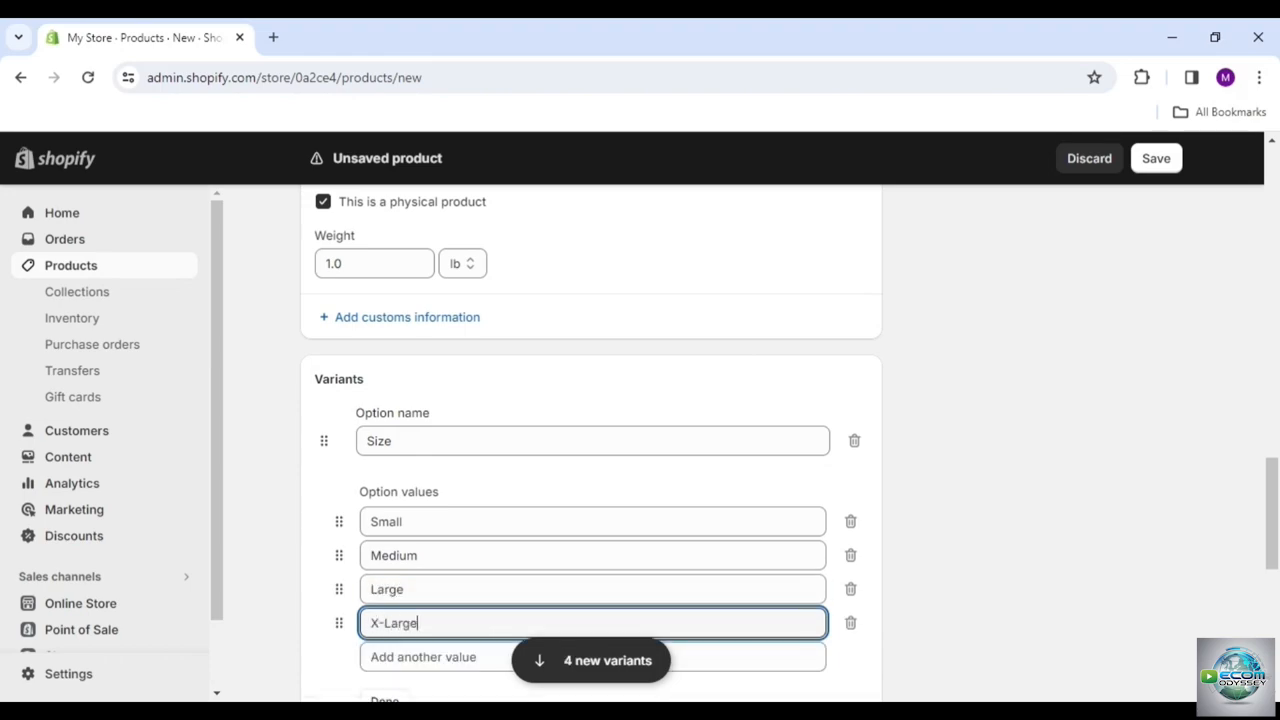
pyautogui.scroll(-3, 428, 628)
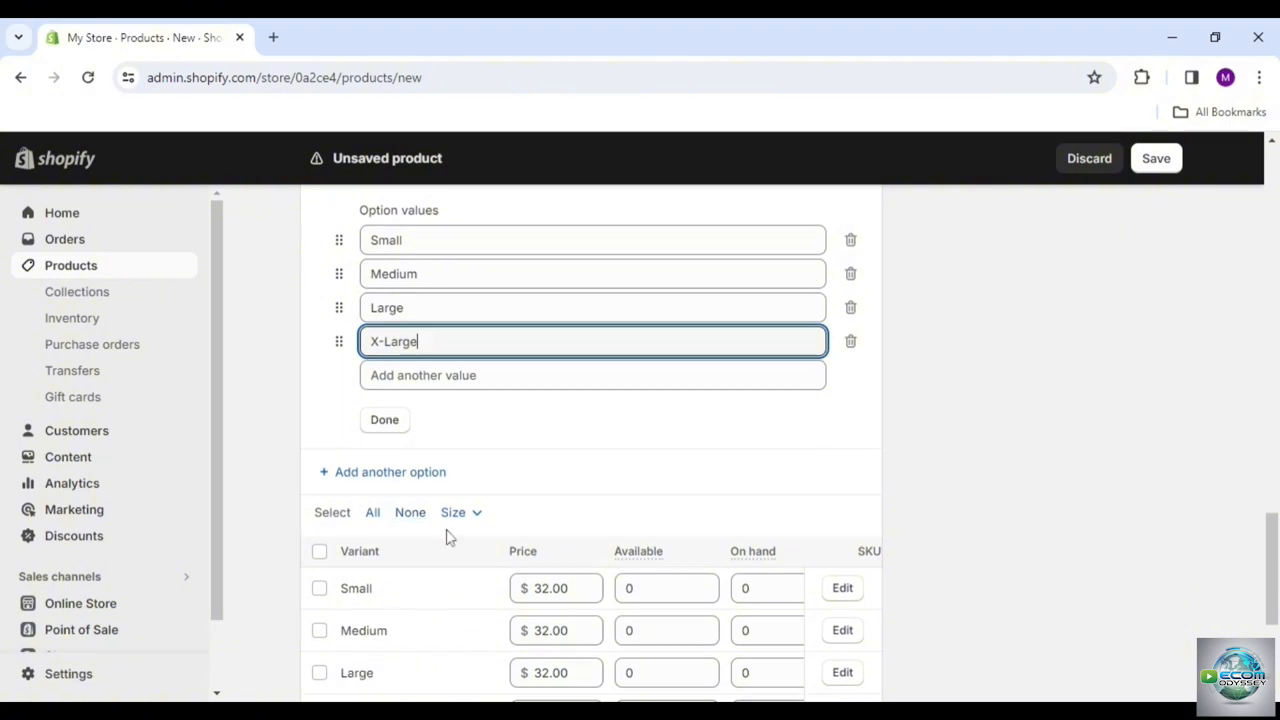
# Add a Color variant option to the Hoodie with the values White and Sand.
pyautogui.click(425, 490)
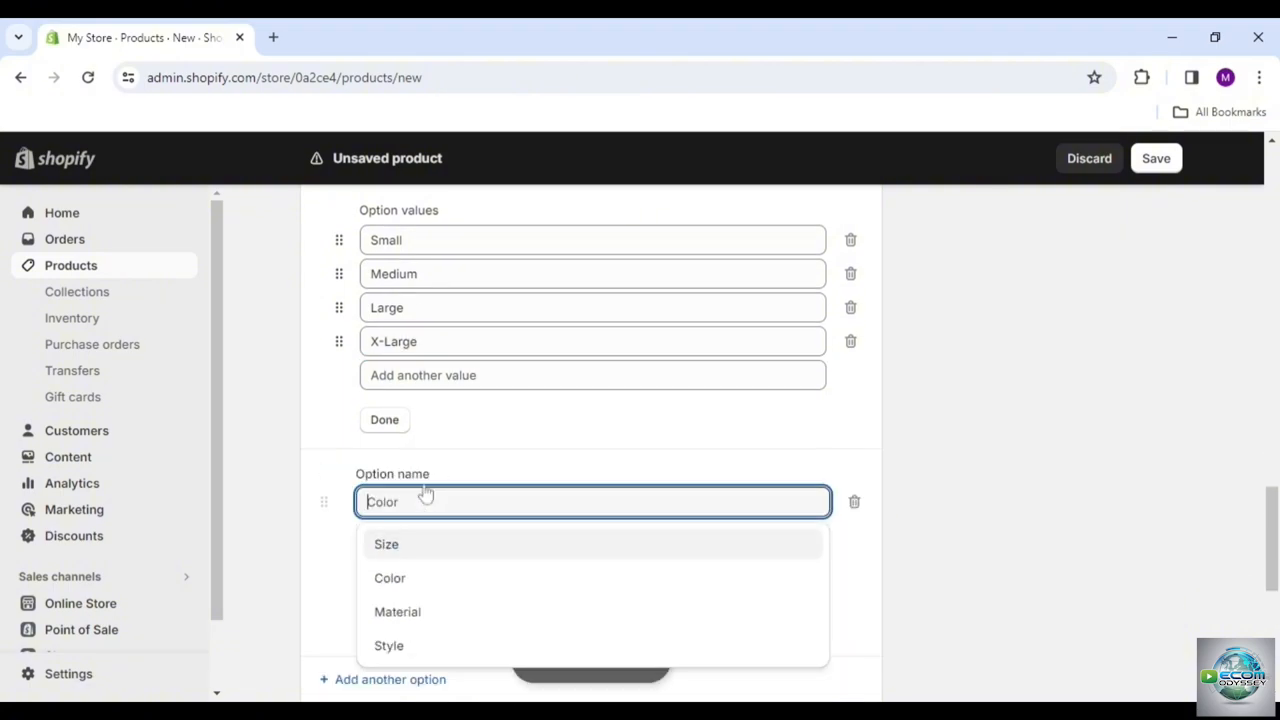
pyautogui.click(429, 582)
pyautogui.write('Color')
pyautogui.scroll(-1, 429, 582)
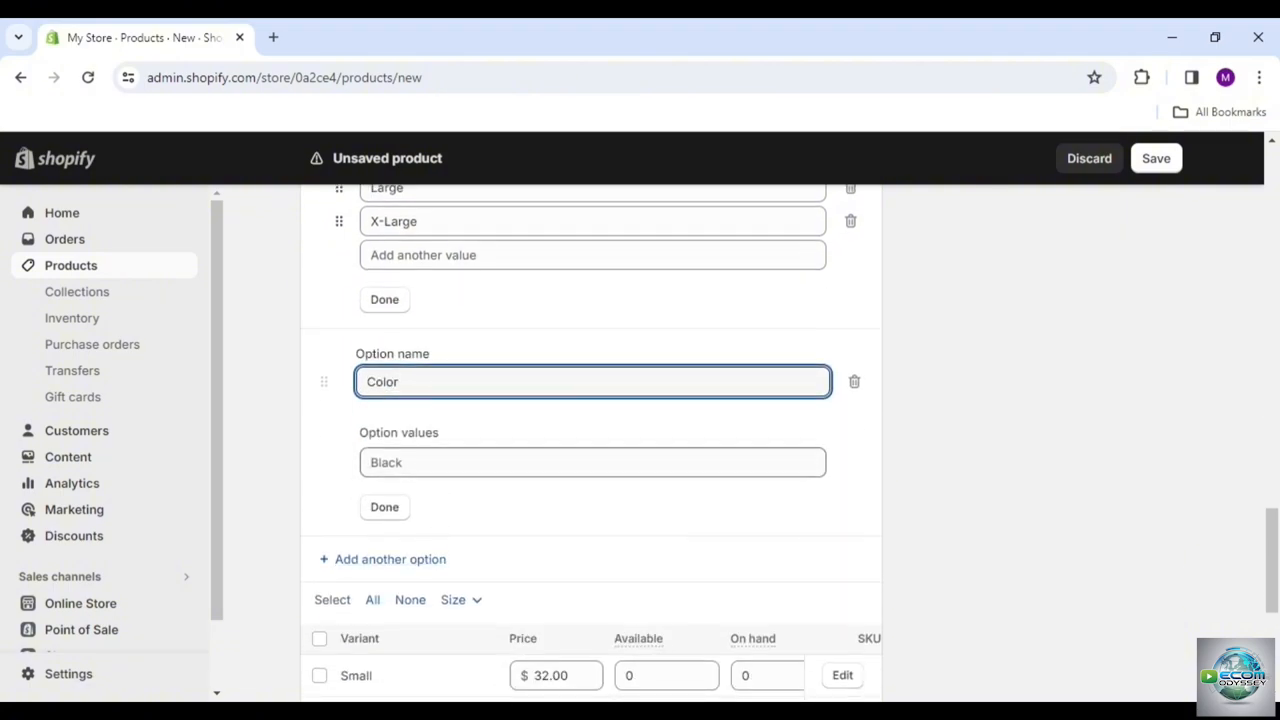
pyautogui.click(500, 462)
pyautogui.write('White')
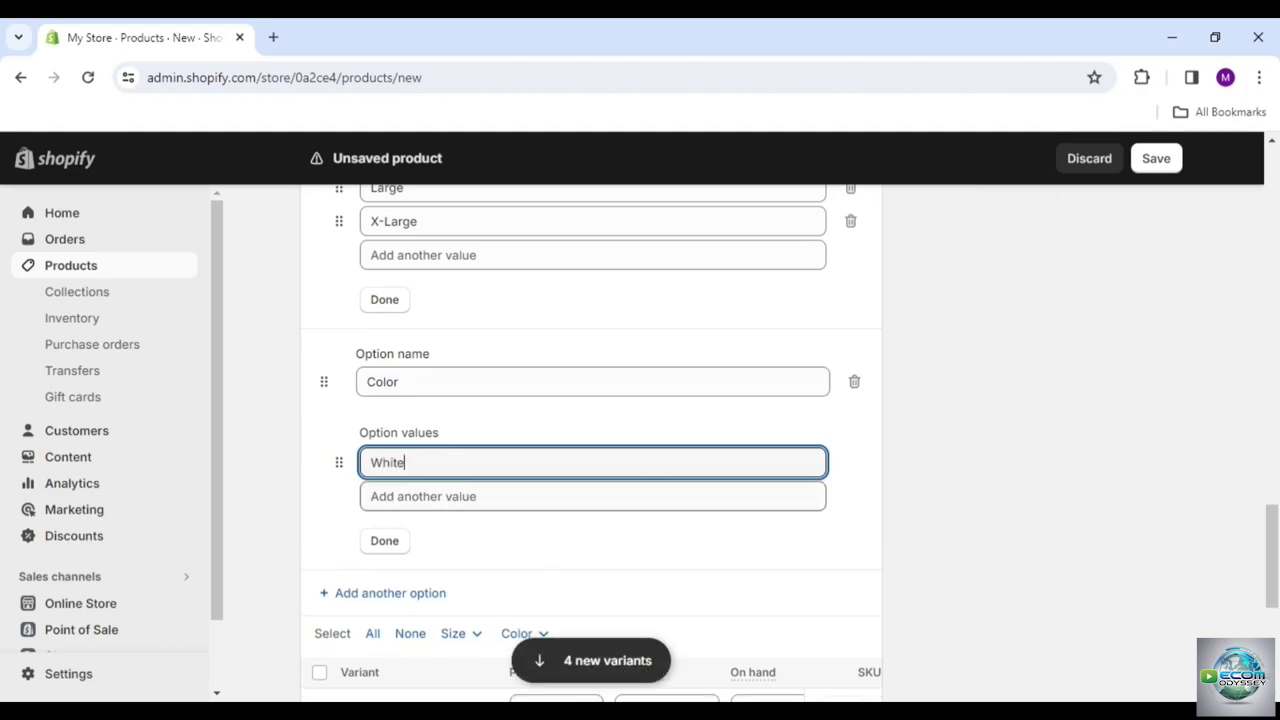
pyautogui.click(500, 496)
pyautogui.write('Sand')
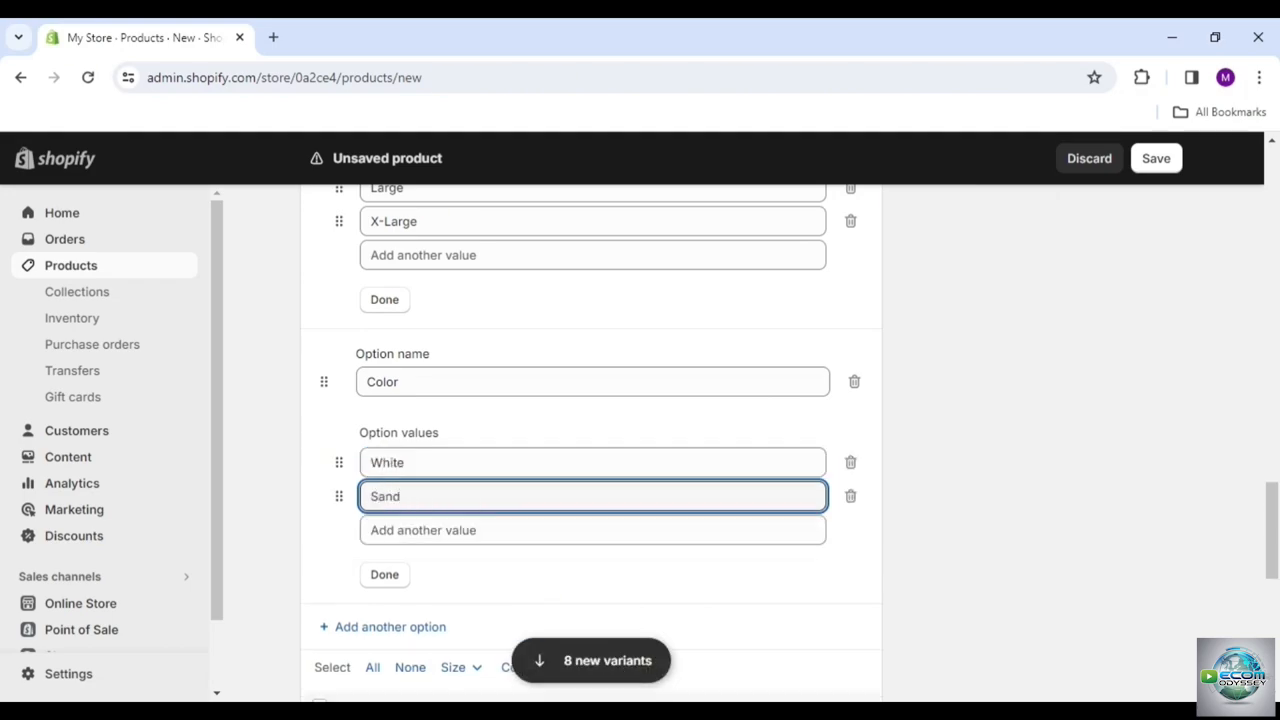
pyautogui.click(385, 578)
pyautogui.scroll(-5, 703, 440)
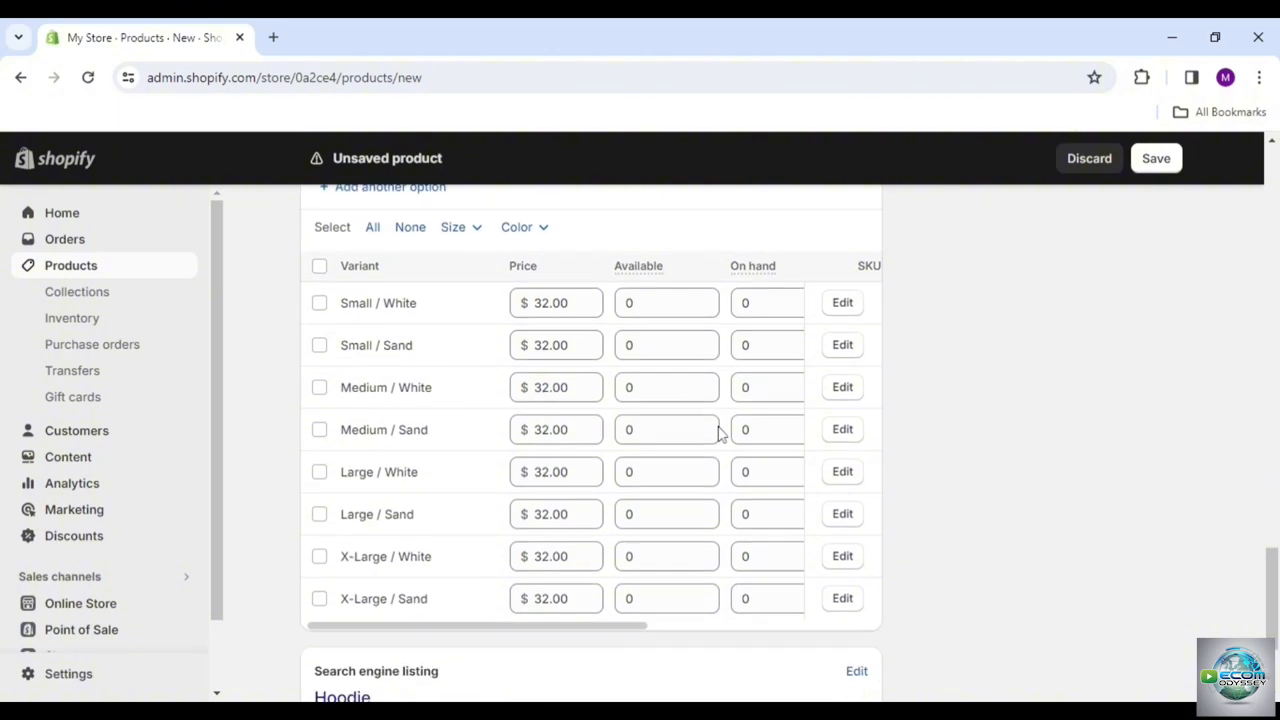
# Assign the product to the Hoodie collection and save the new product.
pyautogui.scroll(10, 1040, 390)
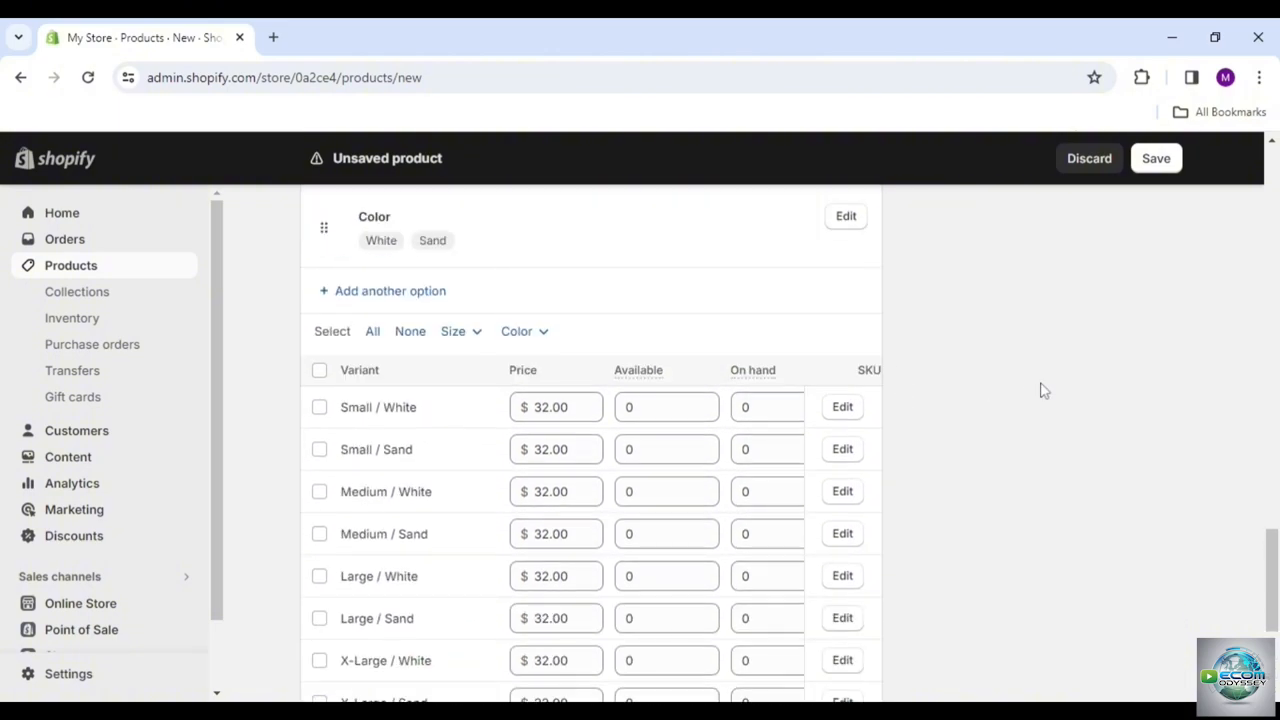
pyautogui.scroll(10, 1040, 390)
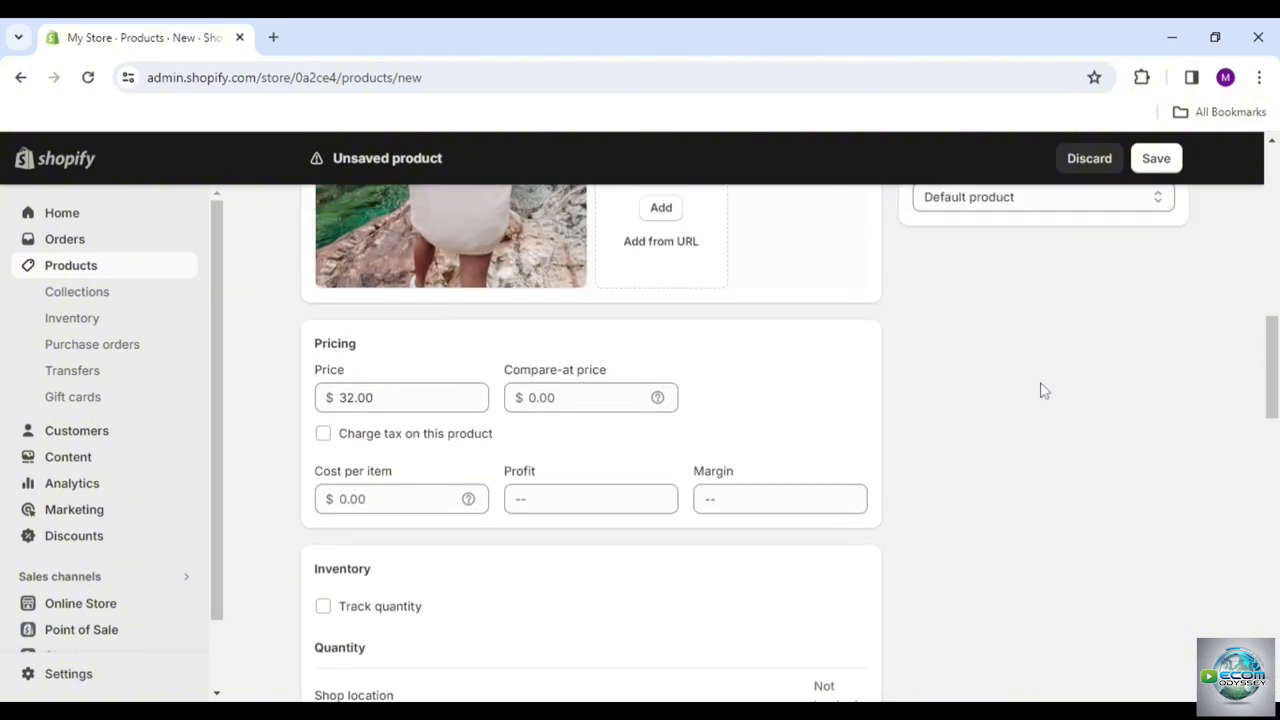
pyautogui.click(1040, 364)
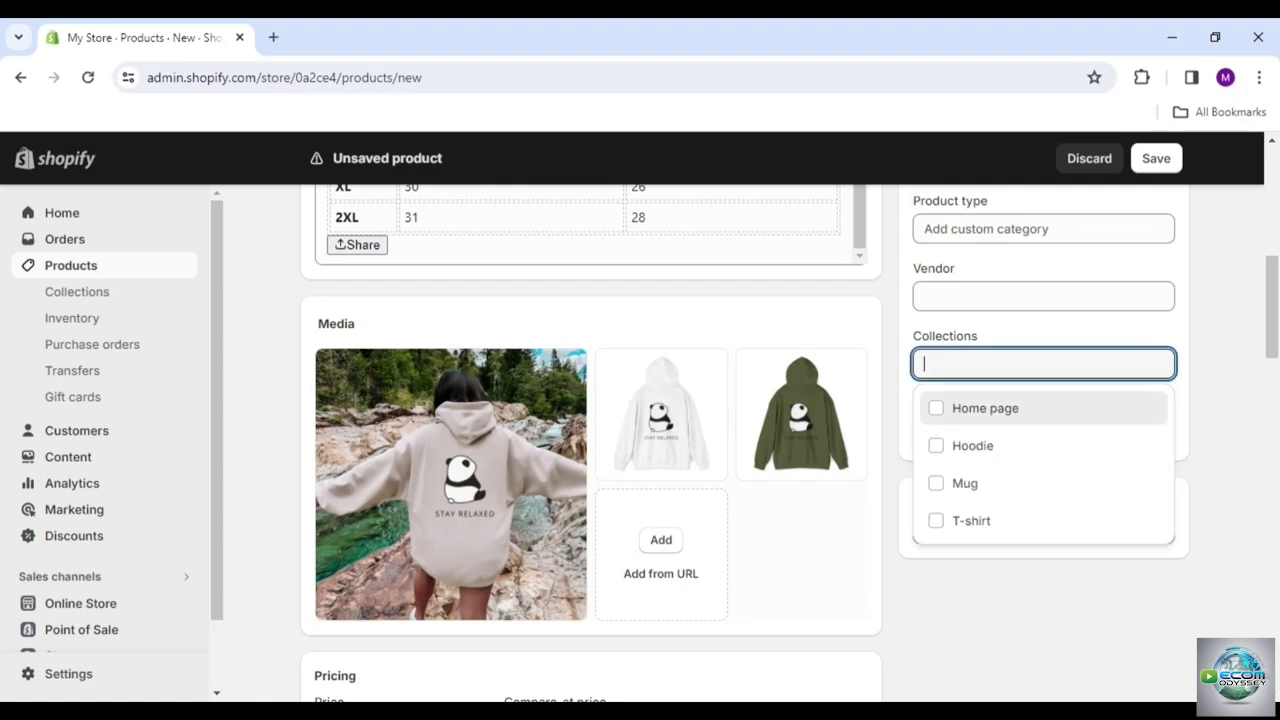
pyautogui.click(973, 447)
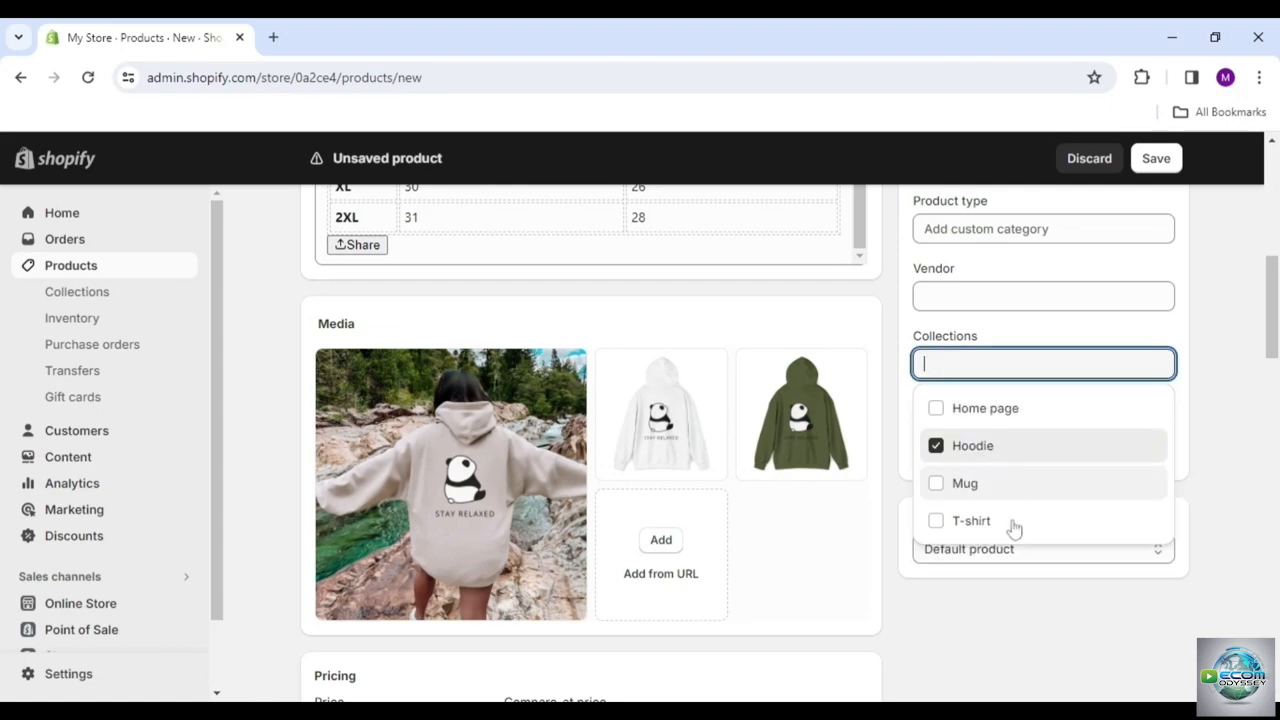
pyautogui.click(994, 623)
pyautogui.click(1156, 158)
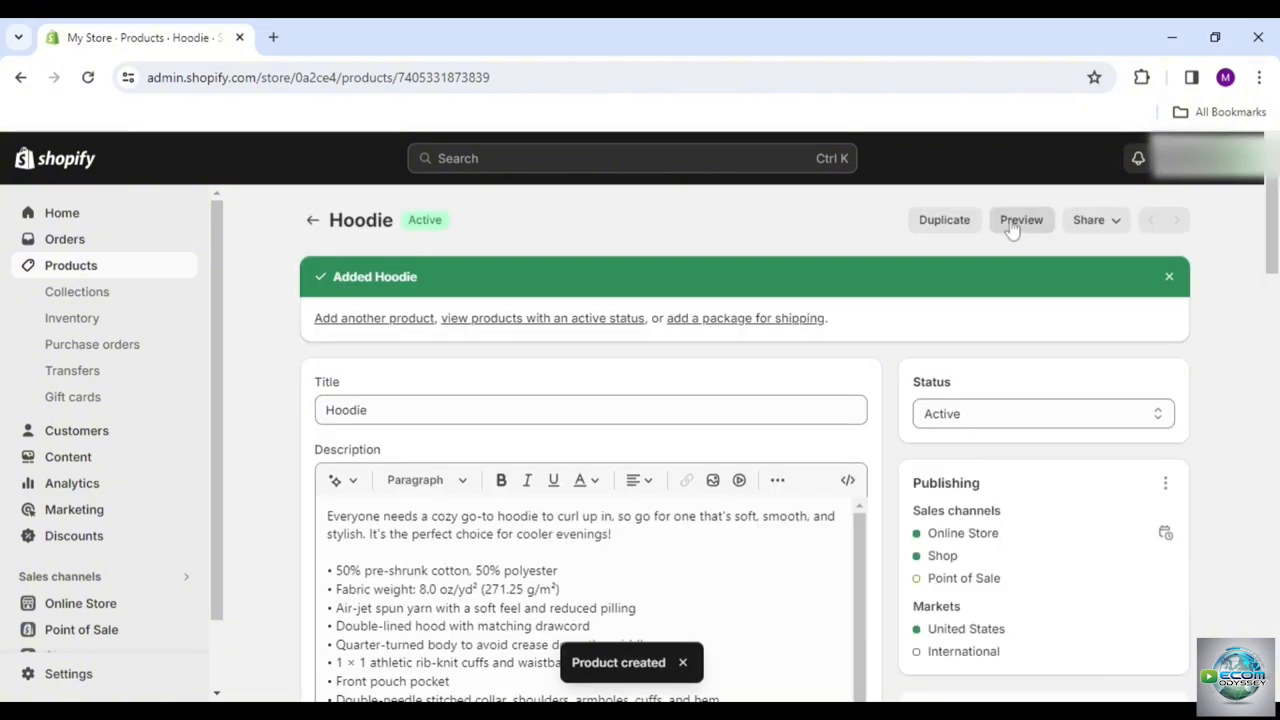
# Preview the Hoodie's storefront page to check its images, variants, description and size guide, and return to the product list.
pyautogui.click(1018, 221)
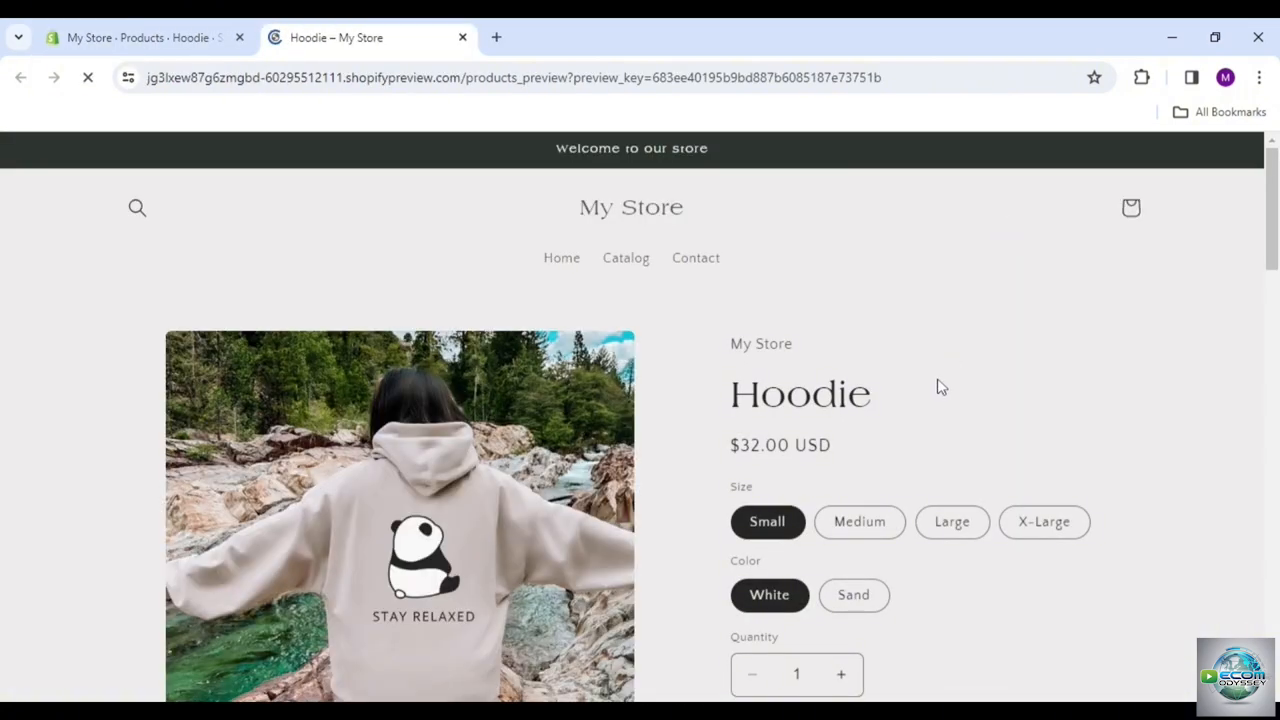
pyautogui.scroll(-3, 937, 380)
pyautogui.scroll(-8, 940, 387)
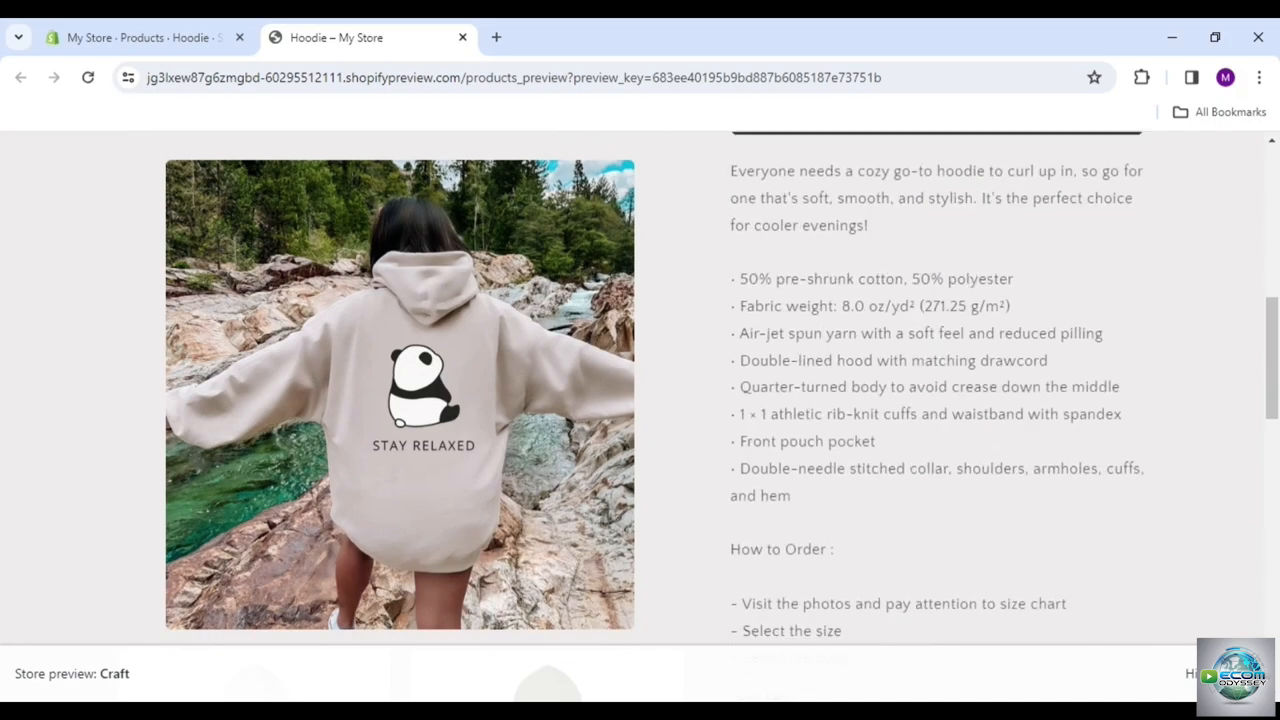
pyautogui.scroll(-10, 940, 400)
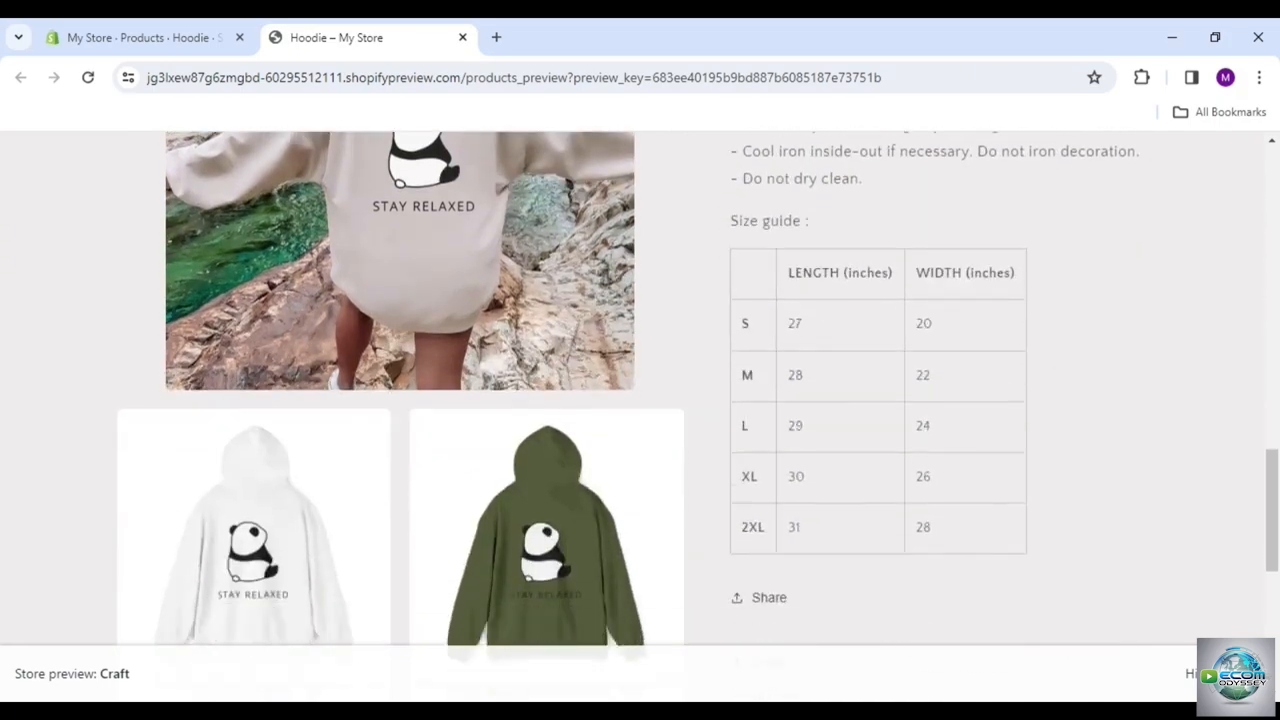
pyautogui.scroll(5, 940, 400)
pyautogui.scroll(10, 940, 400)
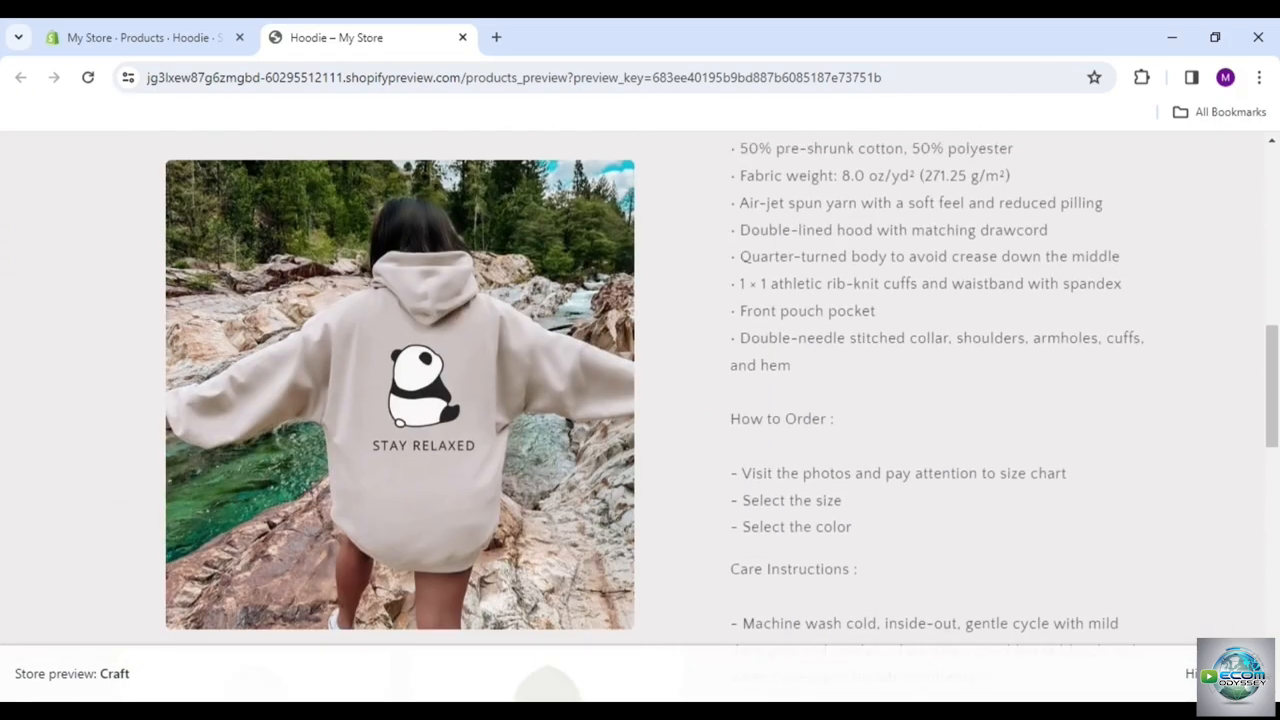
pyautogui.scroll(4, 855, 328)
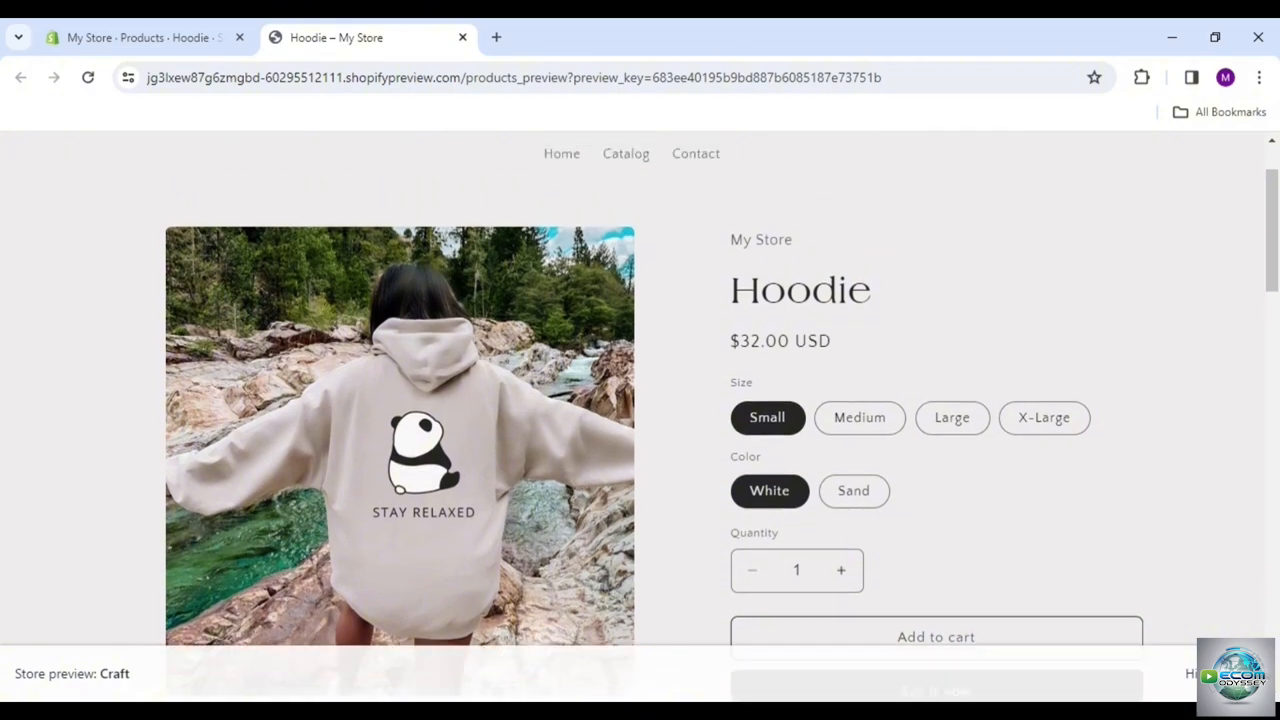
pyautogui.click(463, 38)
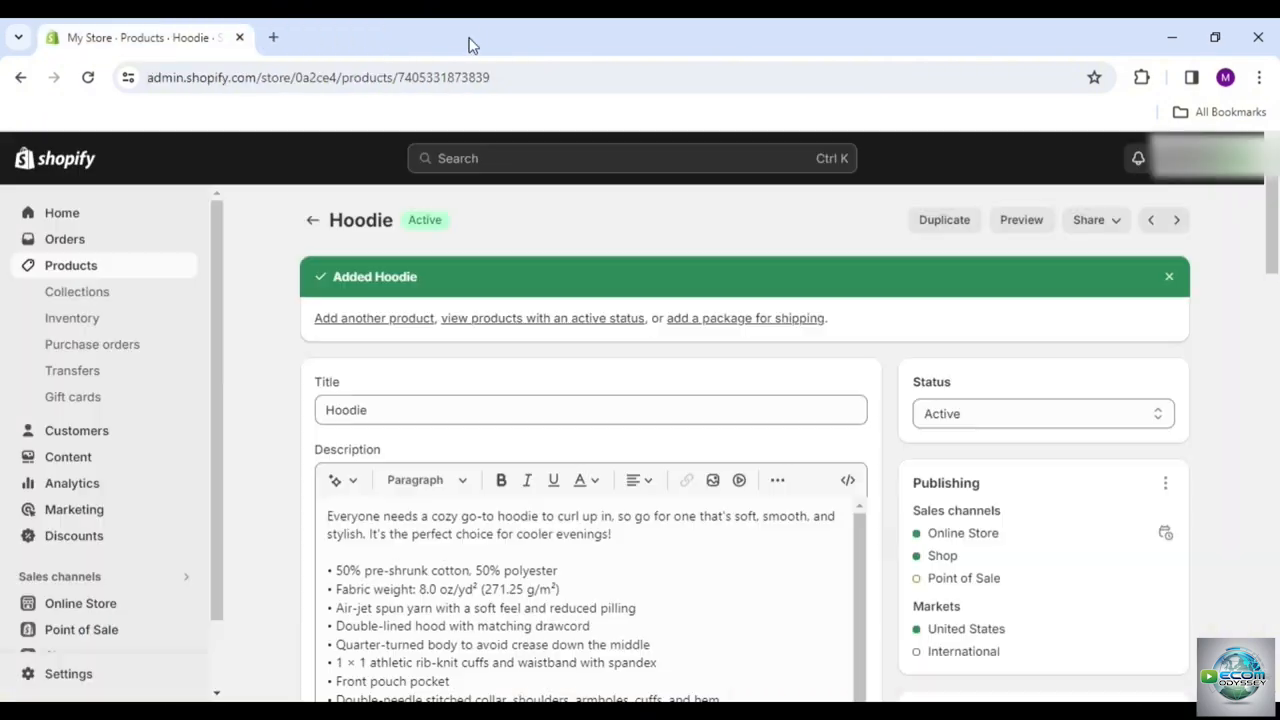
pyautogui.click(312, 220)
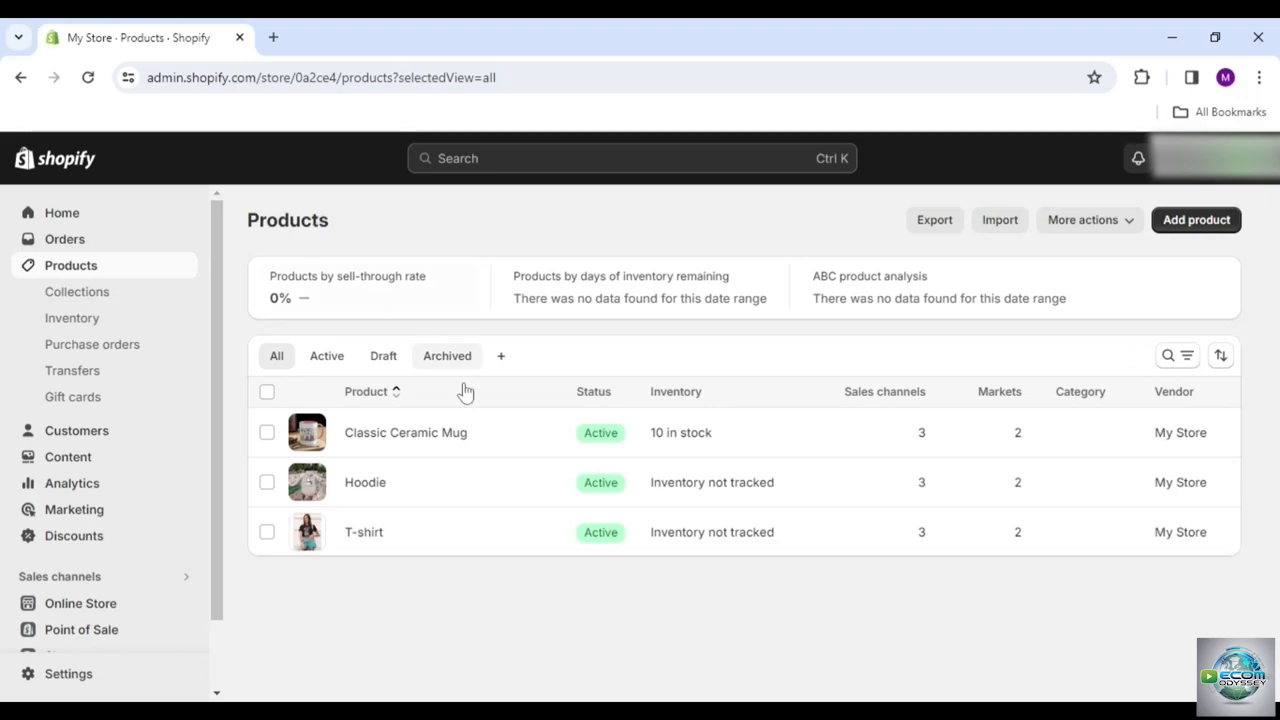